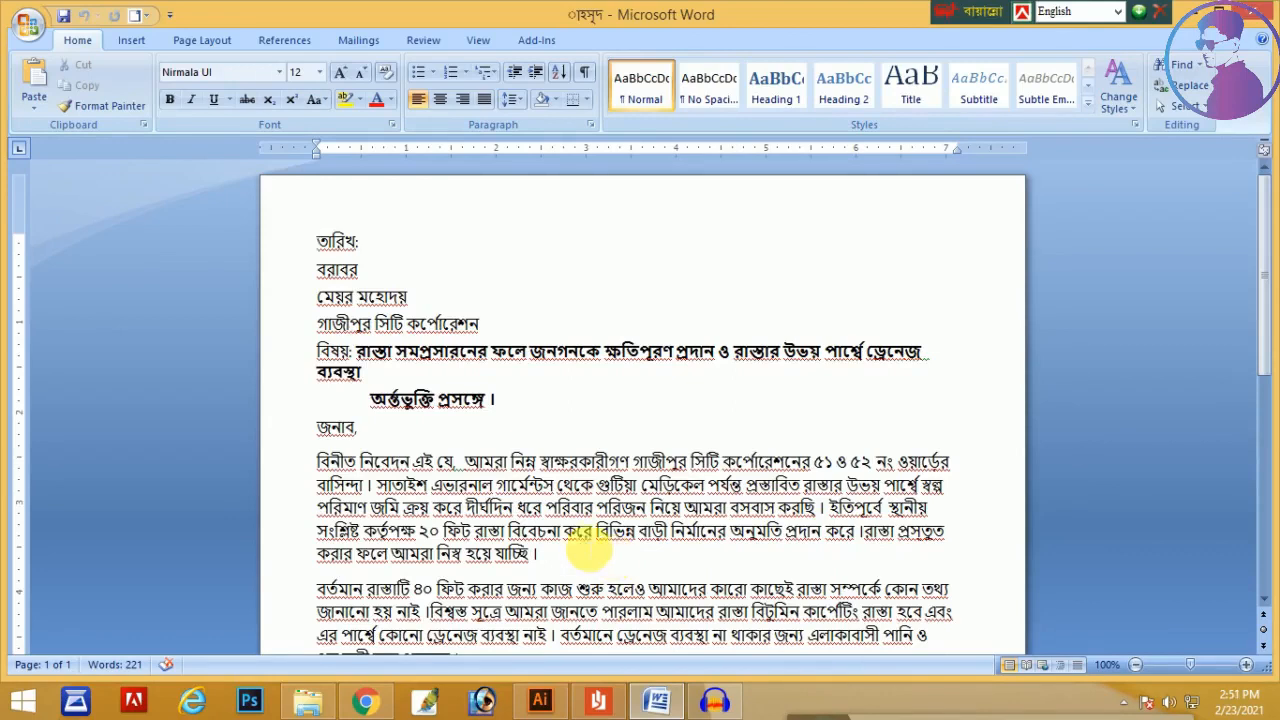
Apply the Normal margin preset, 1" on every side, to the document
{"action": "left_click", "coordinate": [180, 45]}
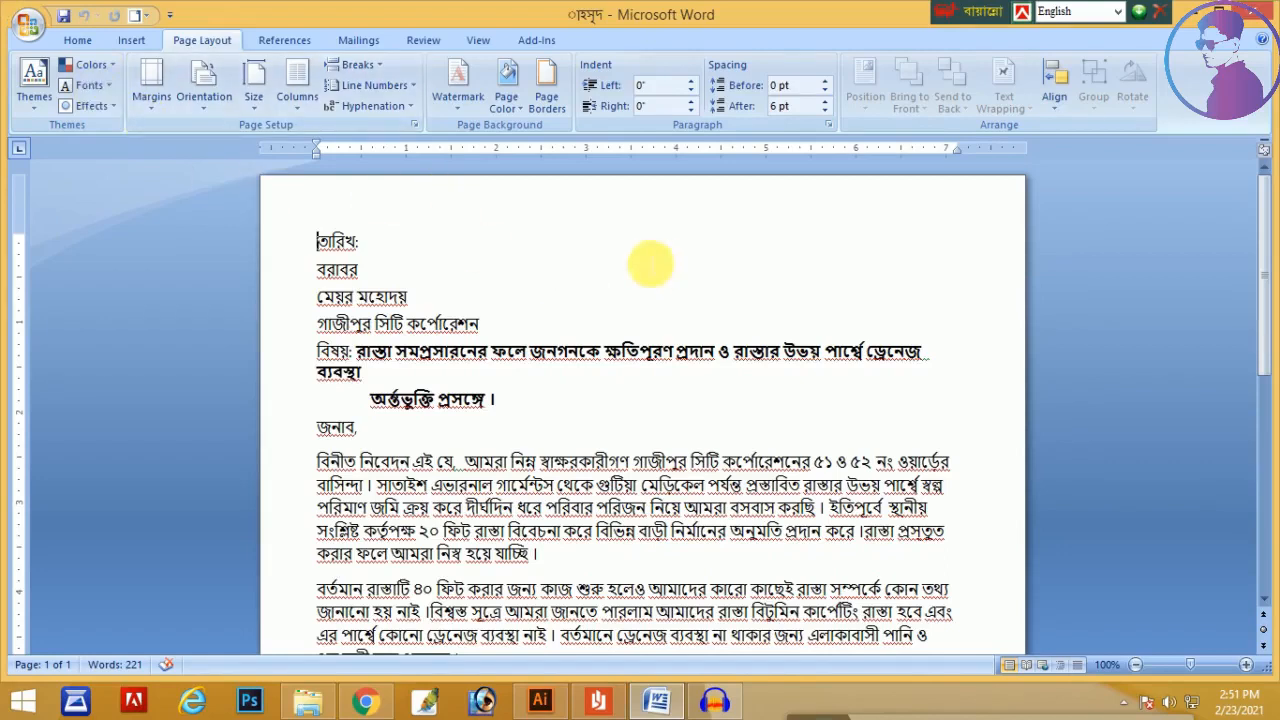
{"action": "scroll", "coordinate": [400, 245], "scroll_direction": "down", "scroll_amount": 6}
{"action": "scroll", "coordinate": [350, 200], "scroll_direction": "up", "scroll_amount": 6}
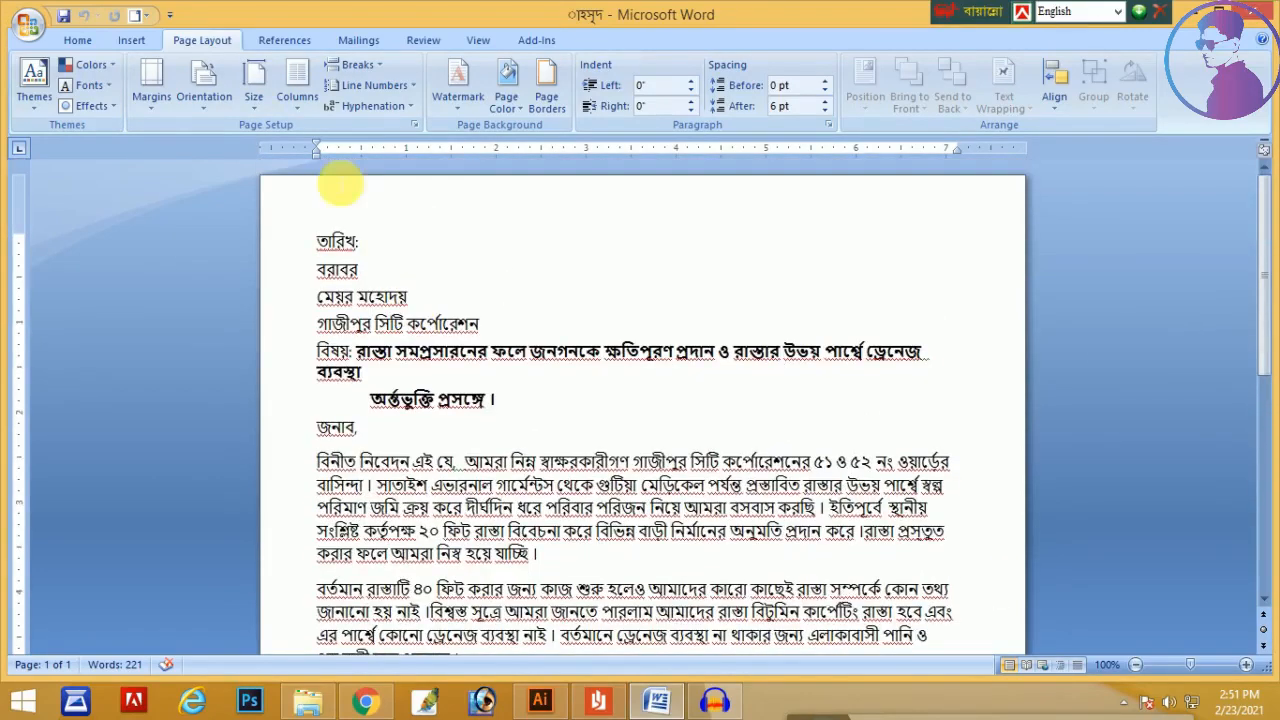
{"action": "left_click", "coordinate": [151, 98]}
{"action": "left_click", "coordinate": [193, 195]}
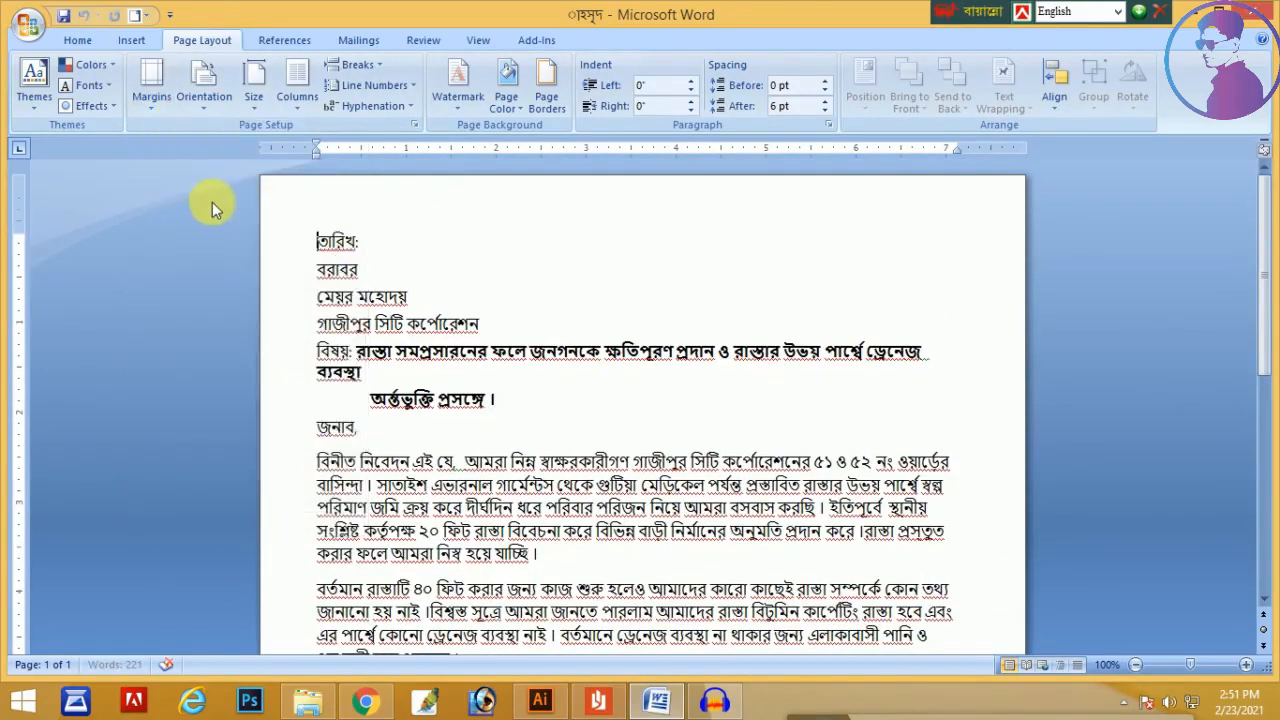
Review the custom margin settings and accept 1" margins in Portrait for the whole document
{"action": "left_click", "coordinate": [151, 100]}
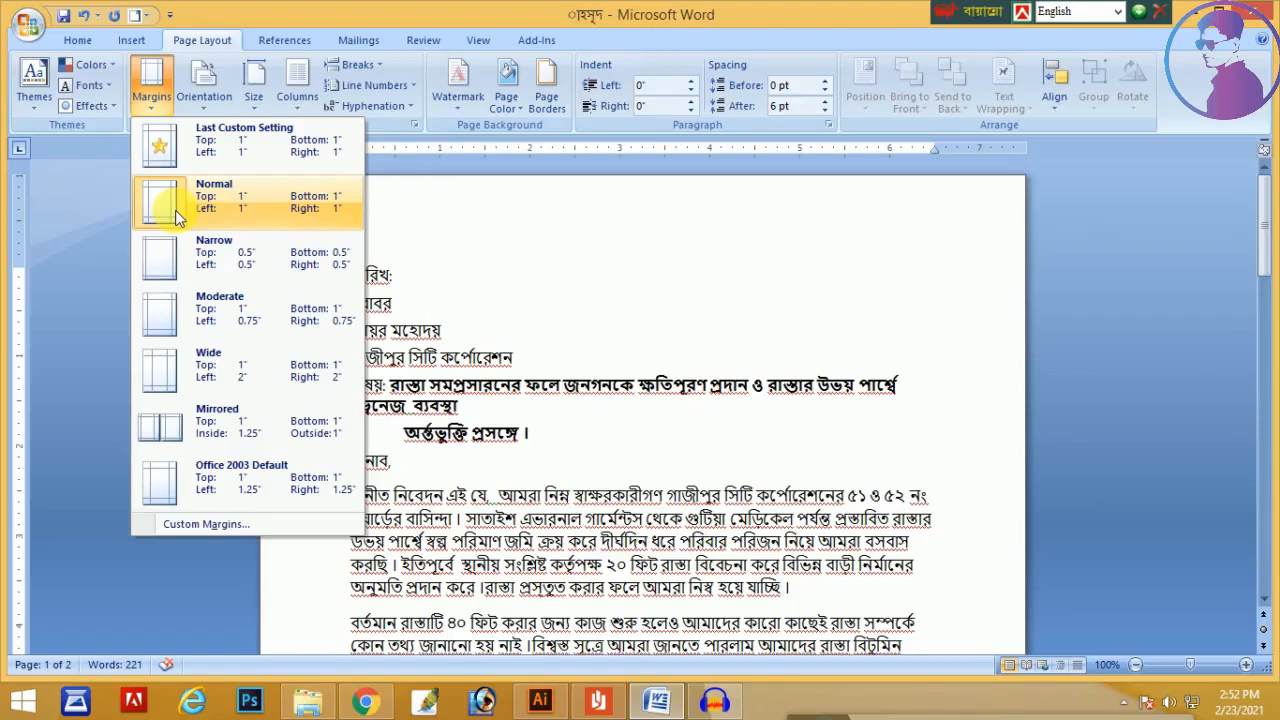
{"action": "left_click", "coordinate": [200, 524]}
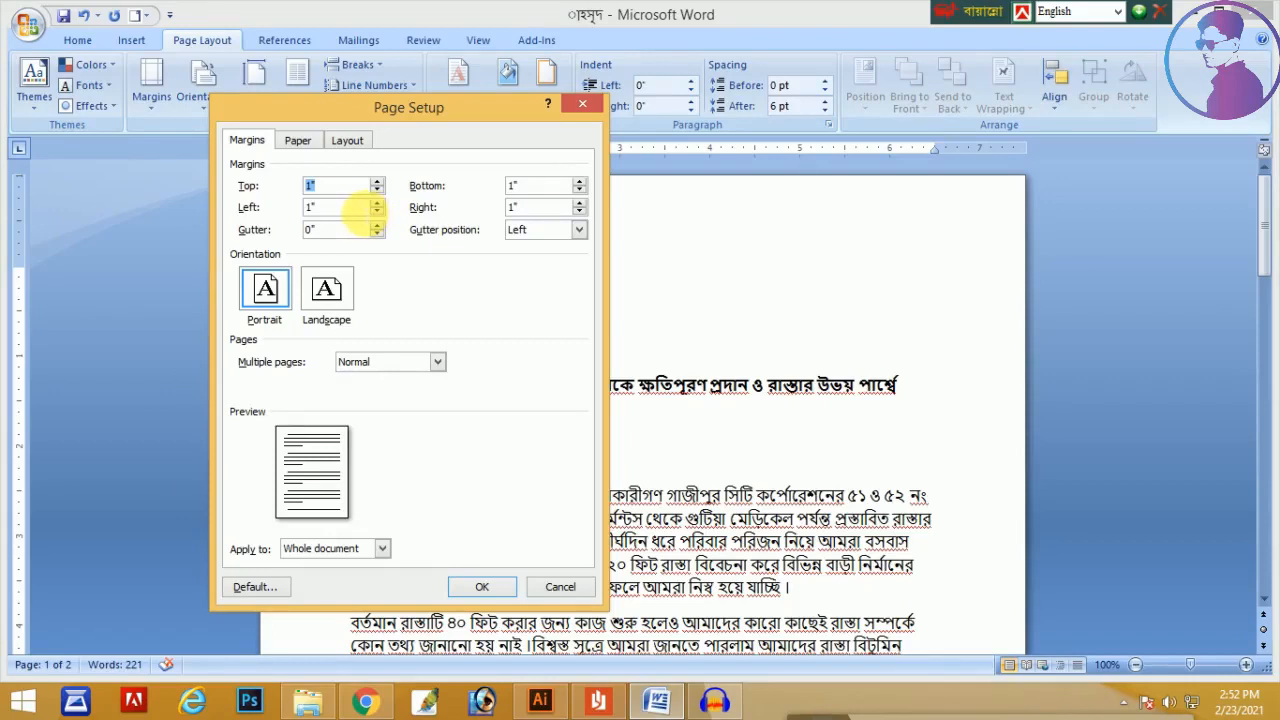
{"action": "left_click", "coordinate": [480, 588]}
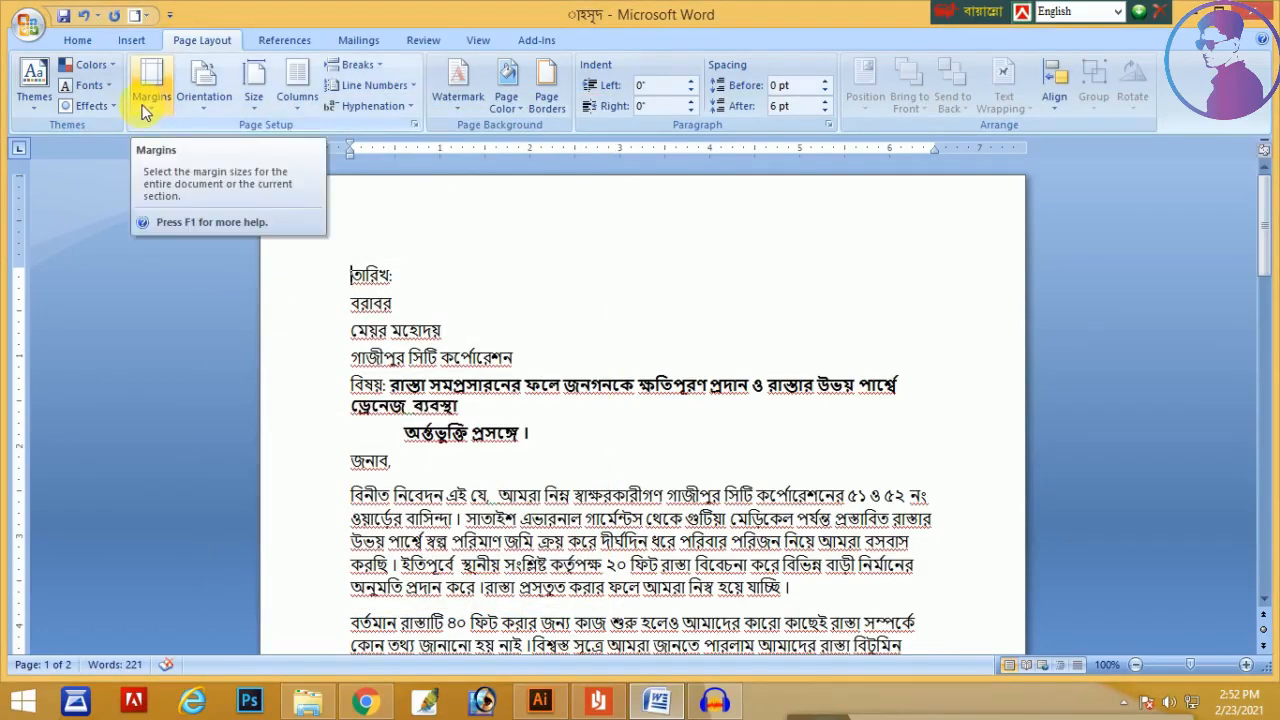
Change the page orientation to Landscape and check how the letter's text reflows
{"action": "left_click", "coordinate": [204, 100]}
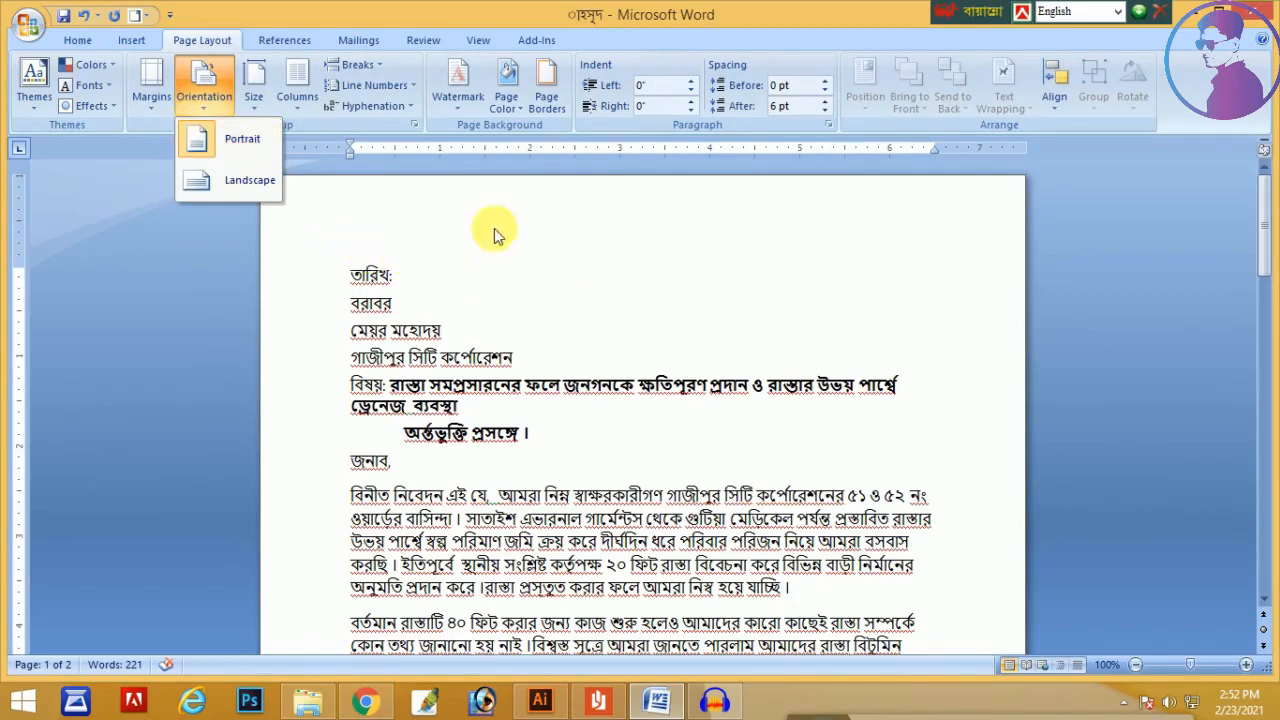
{"action": "left_click", "coordinate": [251, 181]}
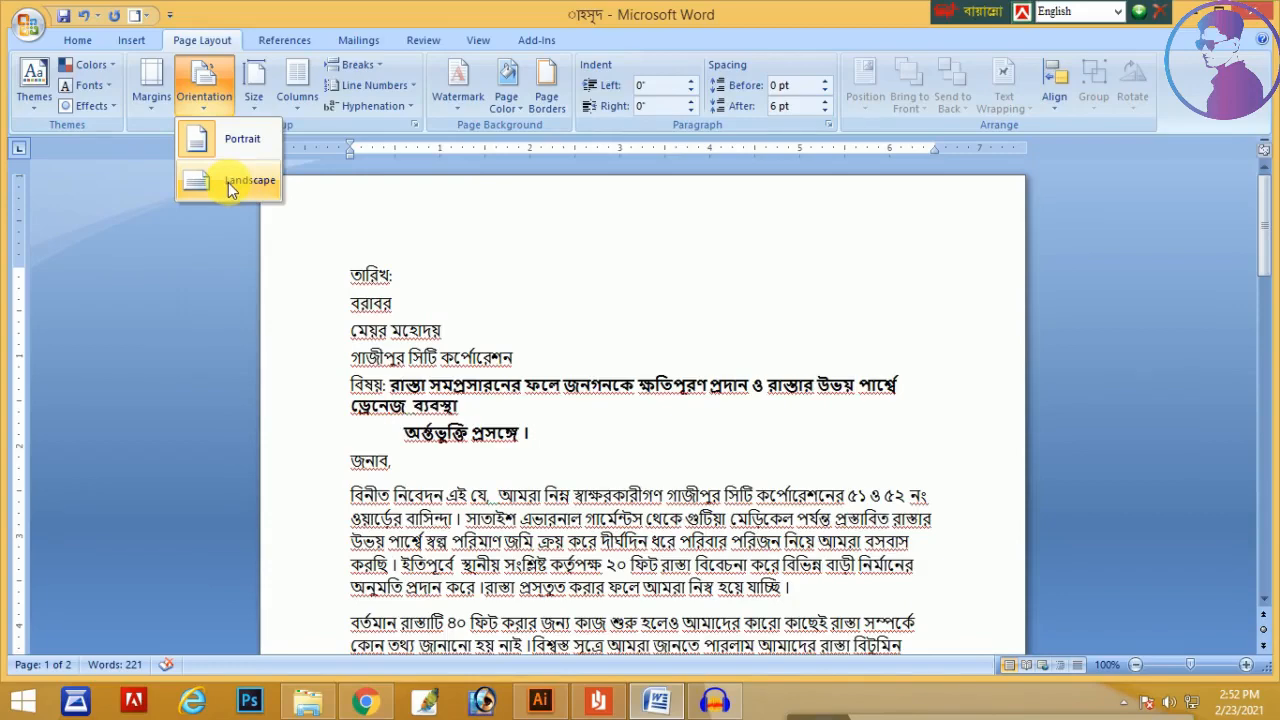
{"action": "left_click", "coordinate": [228, 182]}
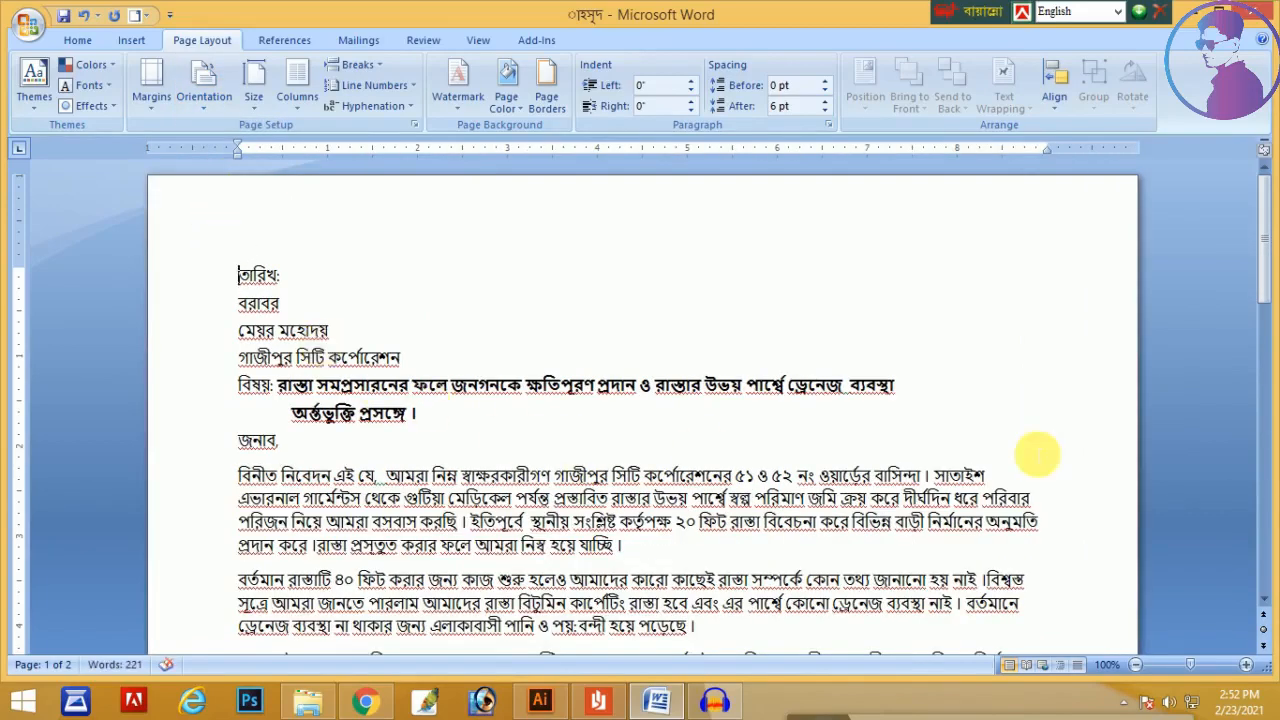
{"action": "scroll", "coordinate": [479, 395], "scroll_direction": "down", "scroll_amount": 12}
{"action": "scroll", "coordinate": [470, 385], "scroll_direction": "up", "scroll_amount": 6}
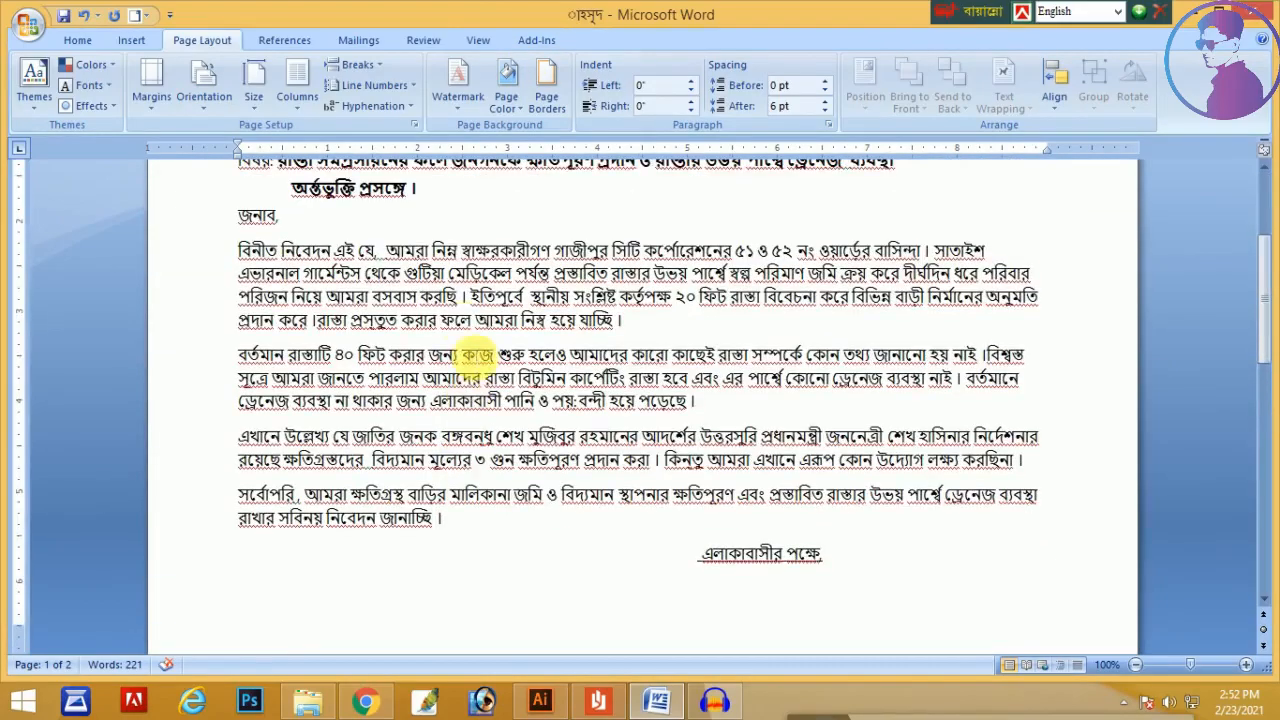
{"action": "scroll", "coordinate": [466, 380], "scroll_direction": "down", "scroll_amount": 2}
{"action": "scroll", "coordinate": [396, 313], "scroll_direction": "up", "scroll_amount": 7}
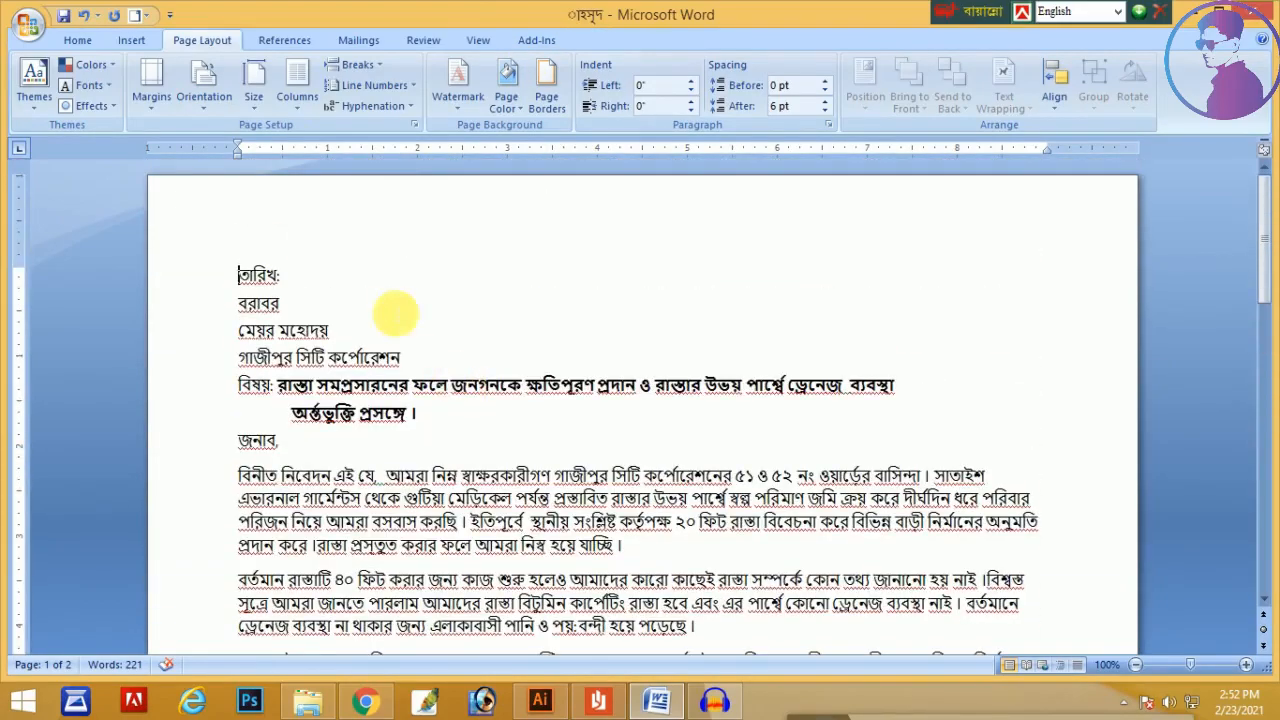
Return the page orientation to Portrait and look over the letter's layout
{"action": "left_click", "coordinate": [211, 100]}
{"action": "left_click", "coordinate": [211, 138]}
{"action": "scroll", "coordinate": [351, 214], "scroll_direction": "down", "scroll_amount": 10}
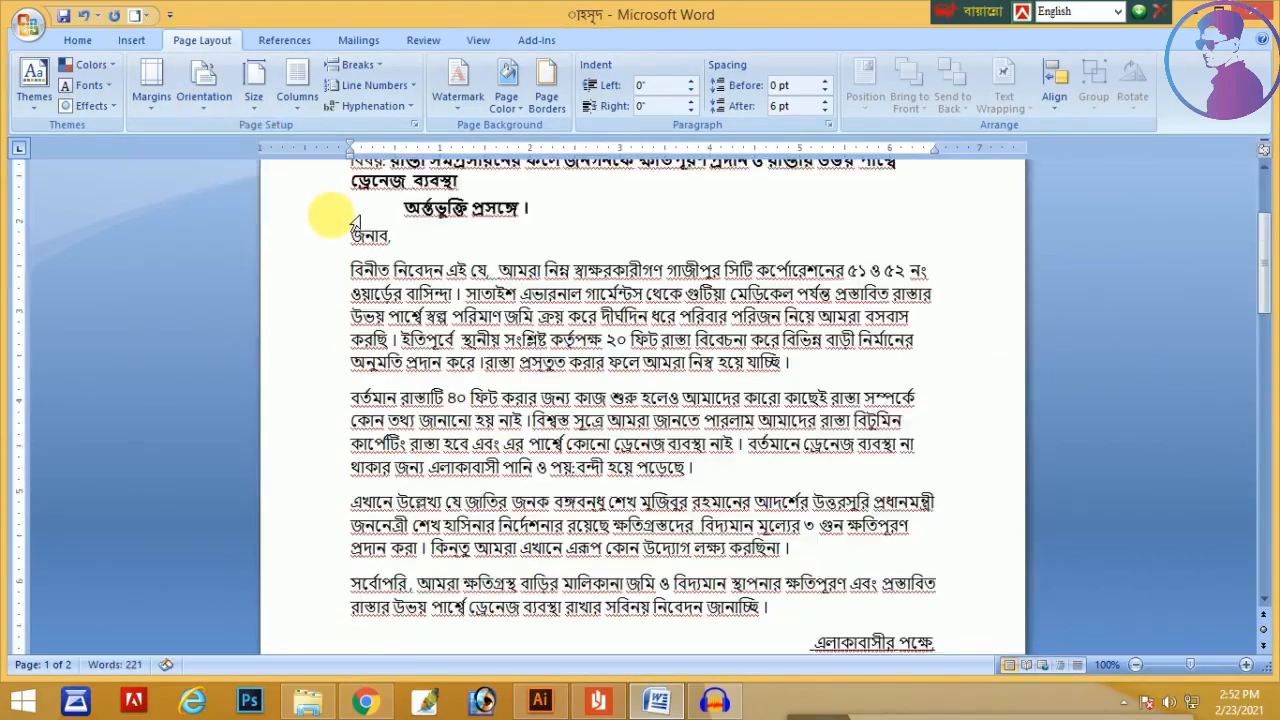
{"action": "scroll", "coordinate": [349, 286], "scroll_direction": "up", "scroll_amount": 2}
{"action": "scroll", "coordinate": [349, 291], "scroll_direction": "up", "scroll_amount": 2}
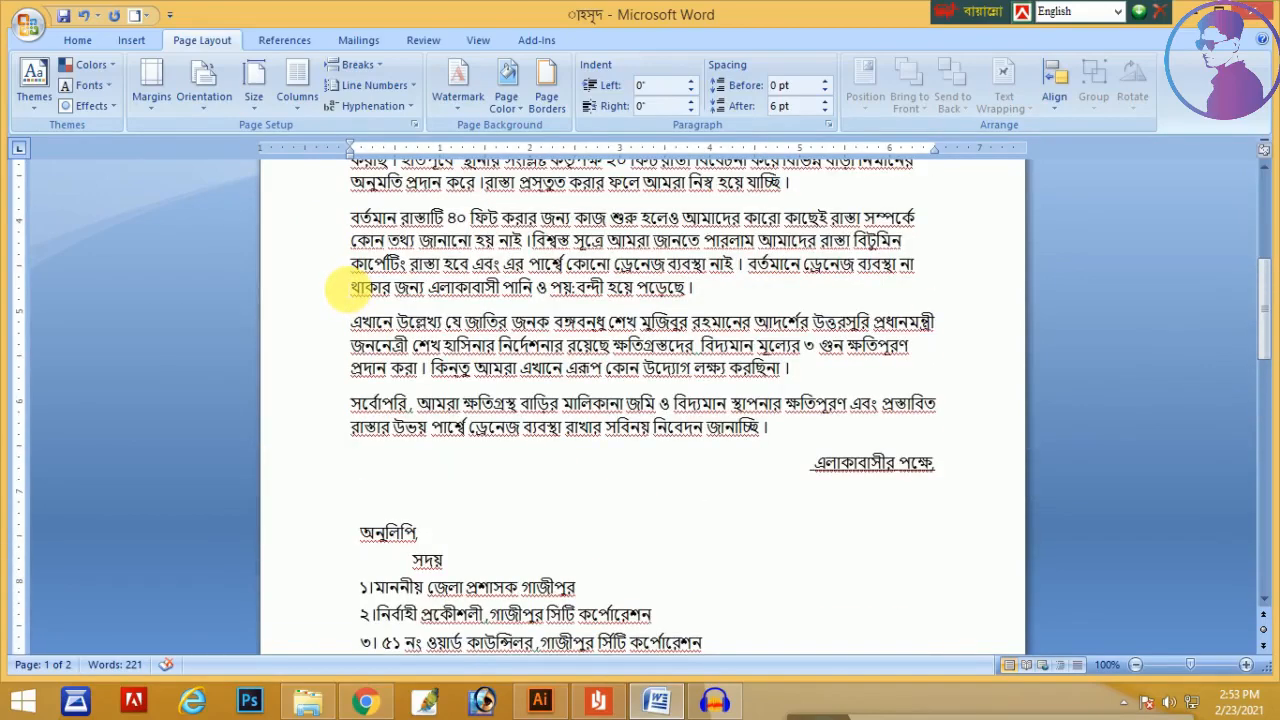
{"action": "scroll", "coordinate": [349, 287], "scroll_direction": "up", "scroll_amount": 3}
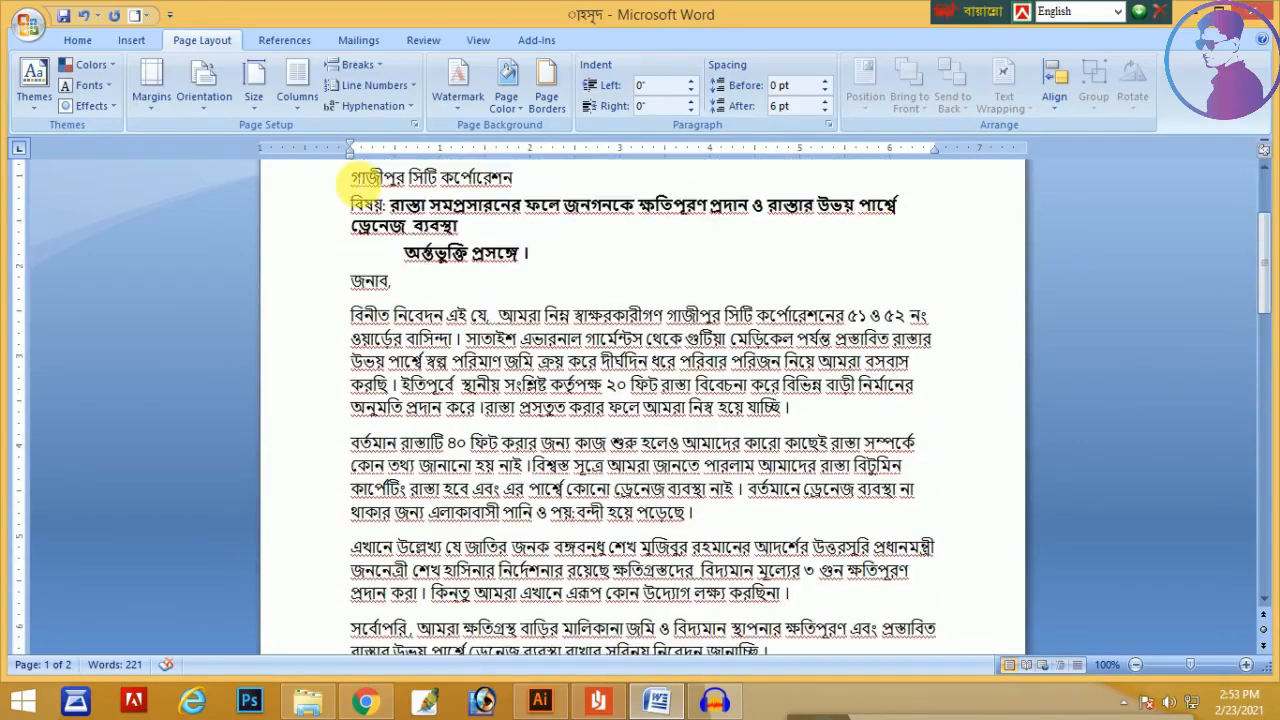
{"action": "left_click", "coordinate": [204, 110]}
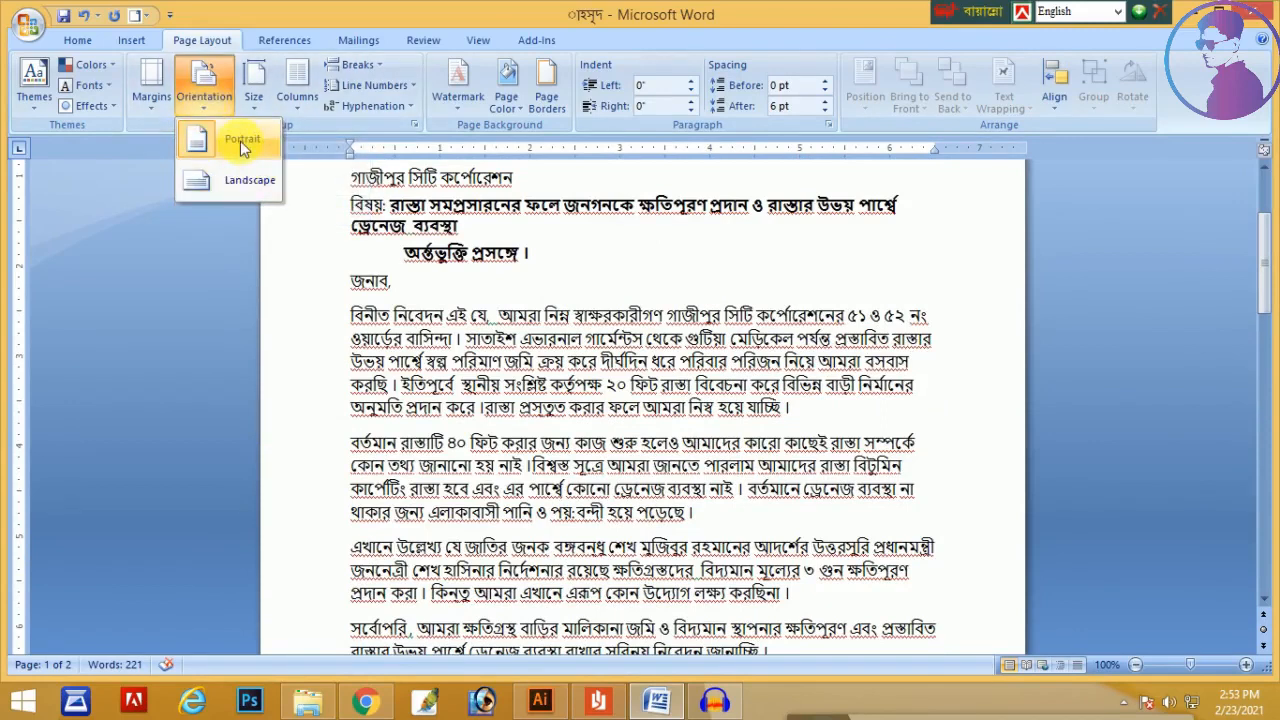
{"action": "left_click", "coordinate": [240, 141]}
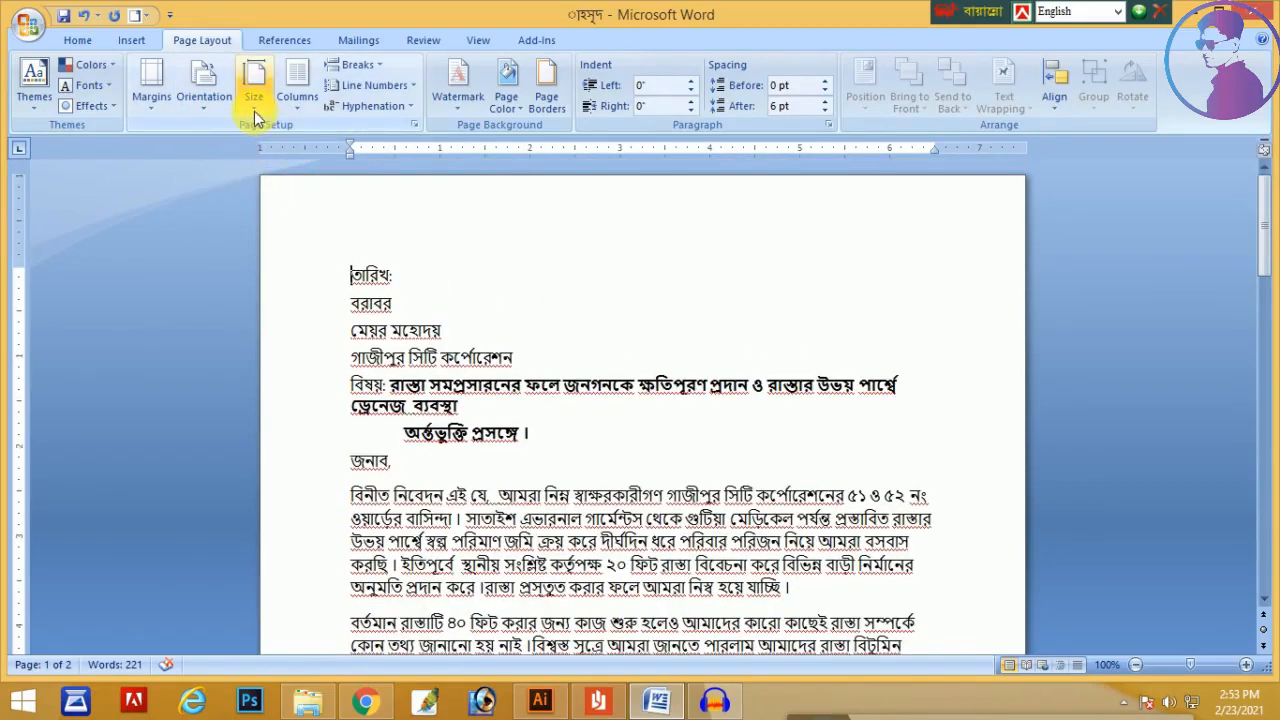
Set the document's paper size to A4 210 x 297 mm
{"action": "left_click", "coordinate": [254, 111]}
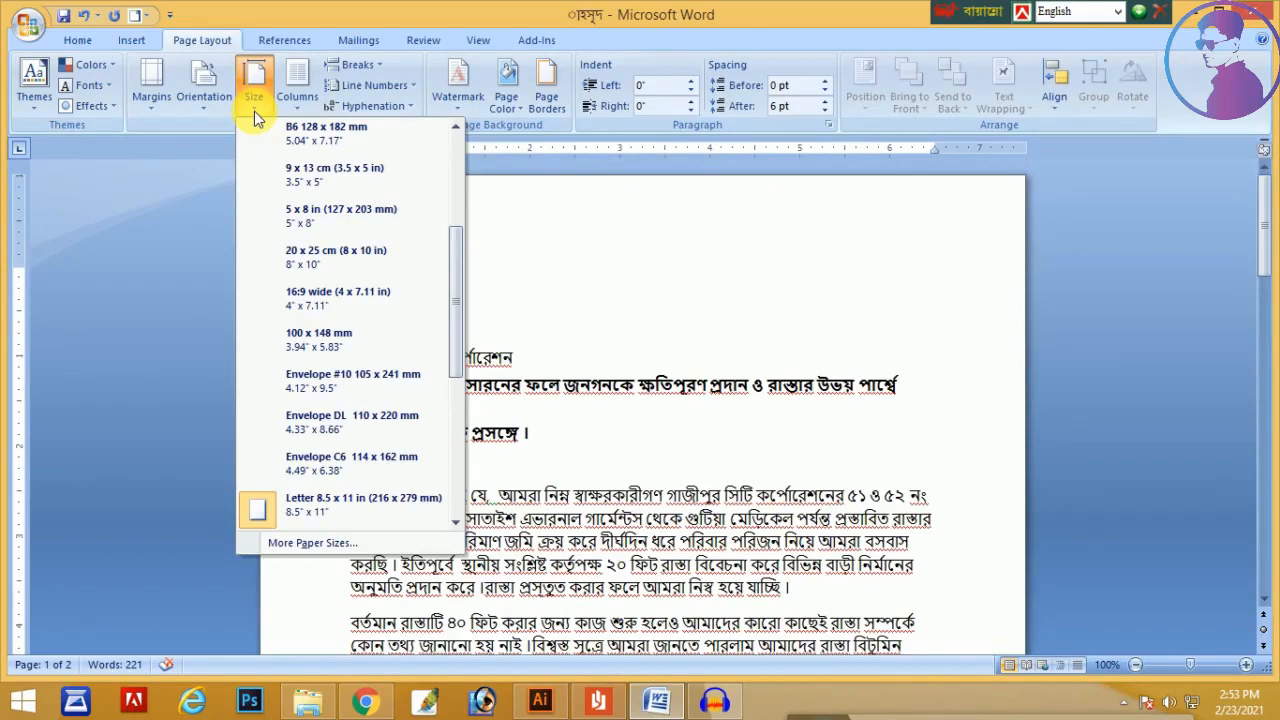
{"action": "scroll", "coordinate": [393, 207], "scroll_direction": "up", "scroll_amount": 2}
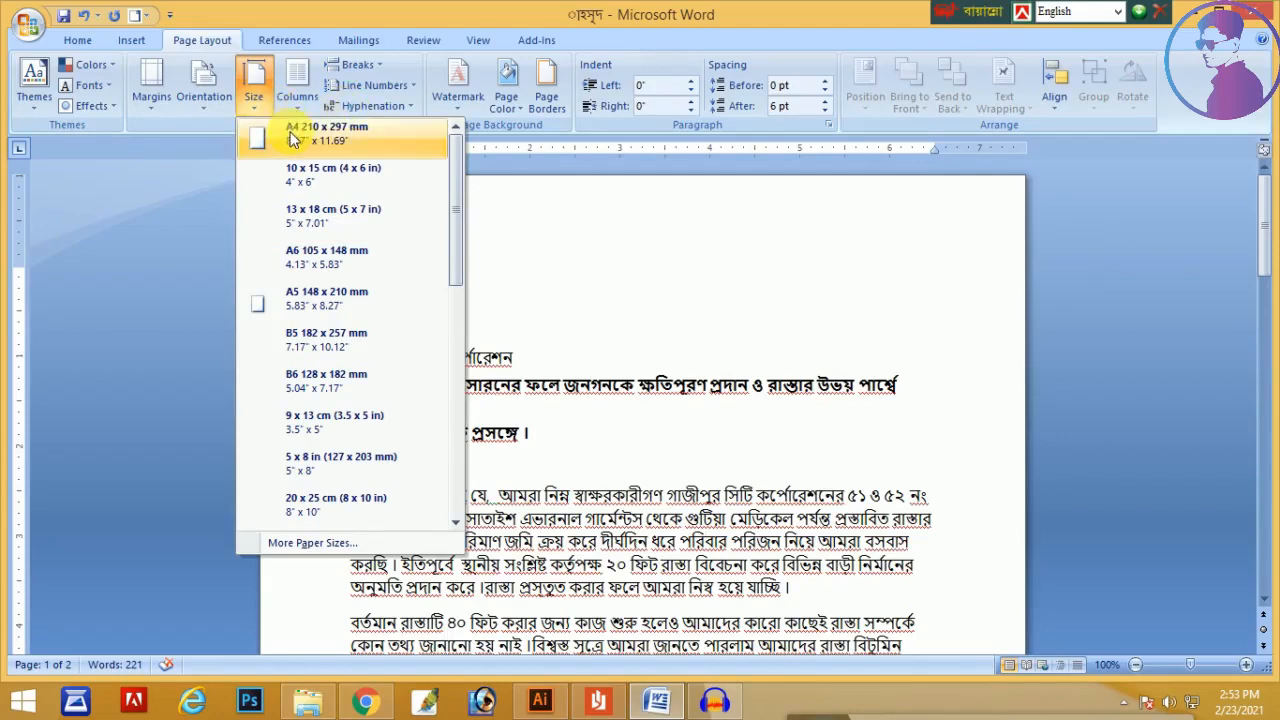
{"action": "left_click", "coordinate": [256, 143]}
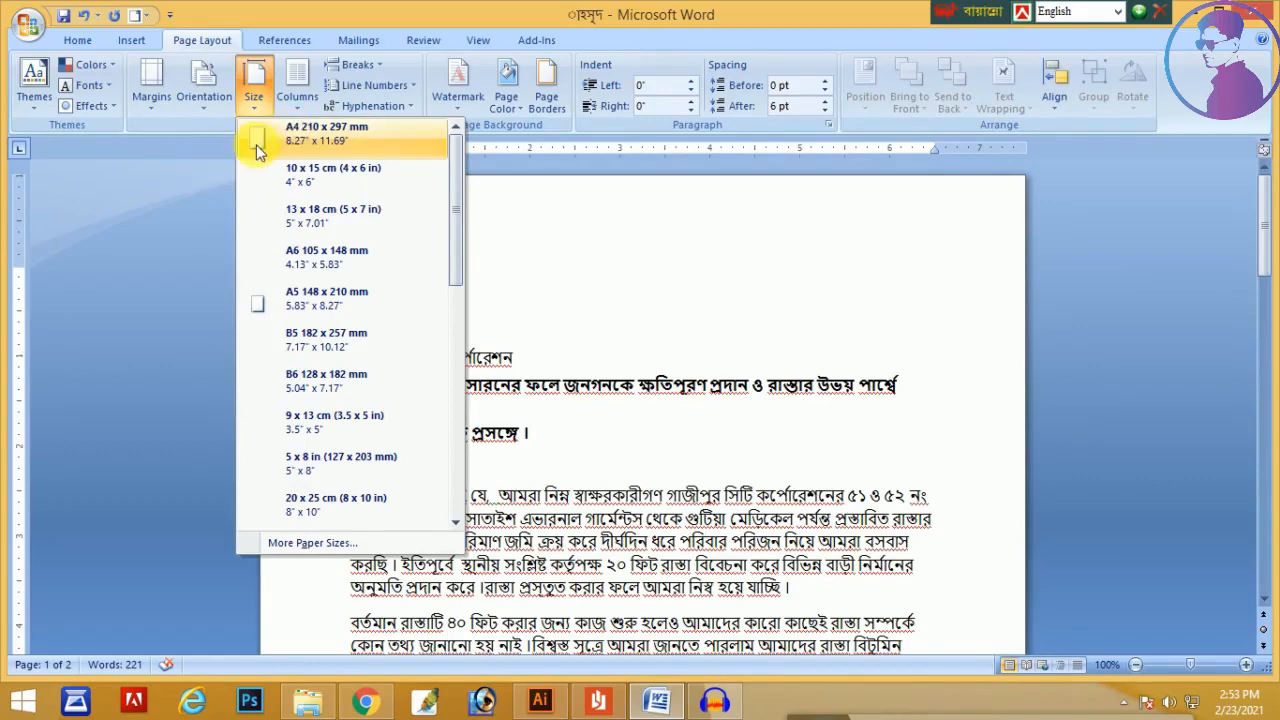
Check the paper size choices in Page Setup and keep A4 210 x 297 mm for the whole document
{"action": "left_click", "coordinate": [245, 100]}
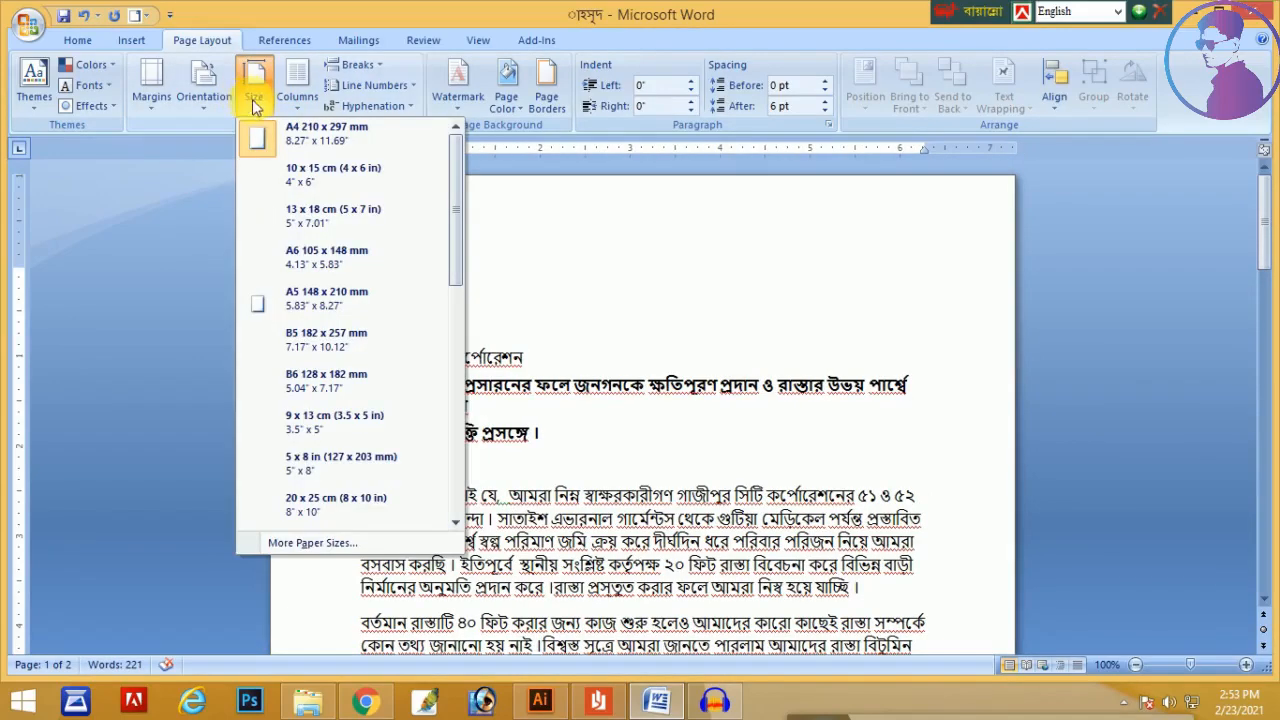
{"action": "left_click", "coordinate": [309, 541]}
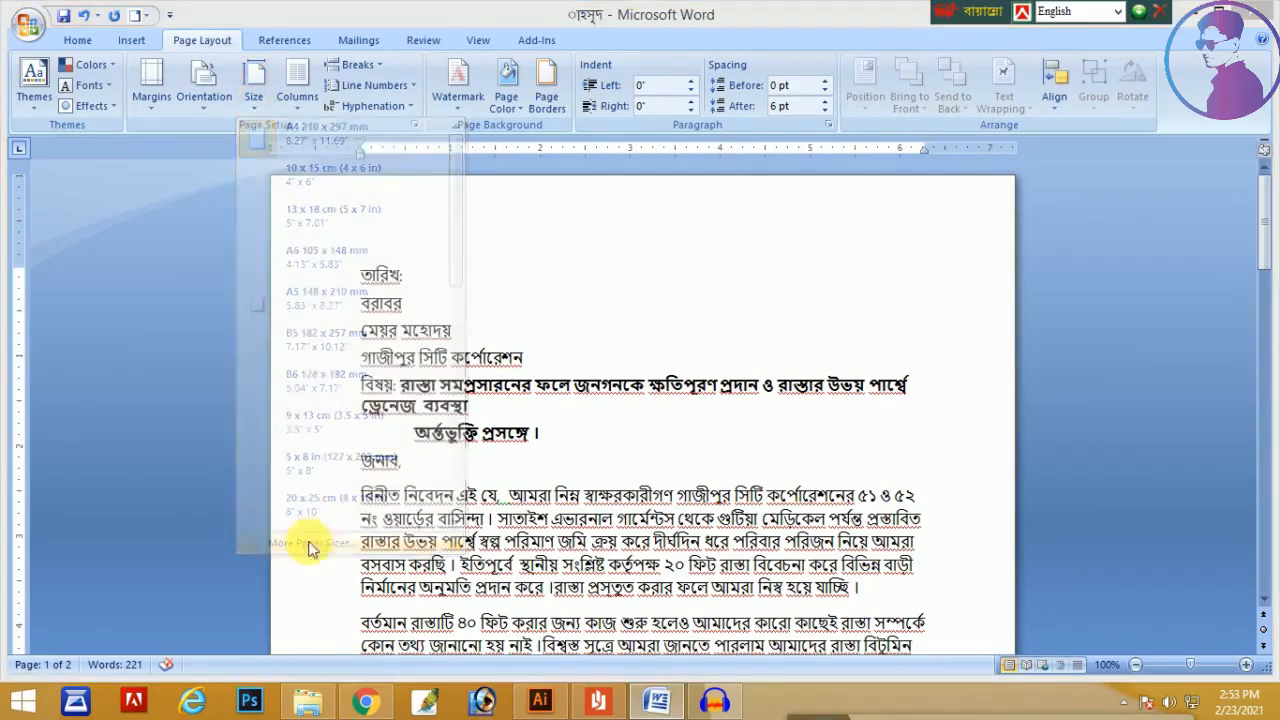
{"action": "left_click", "coordinate": [405, 188]}
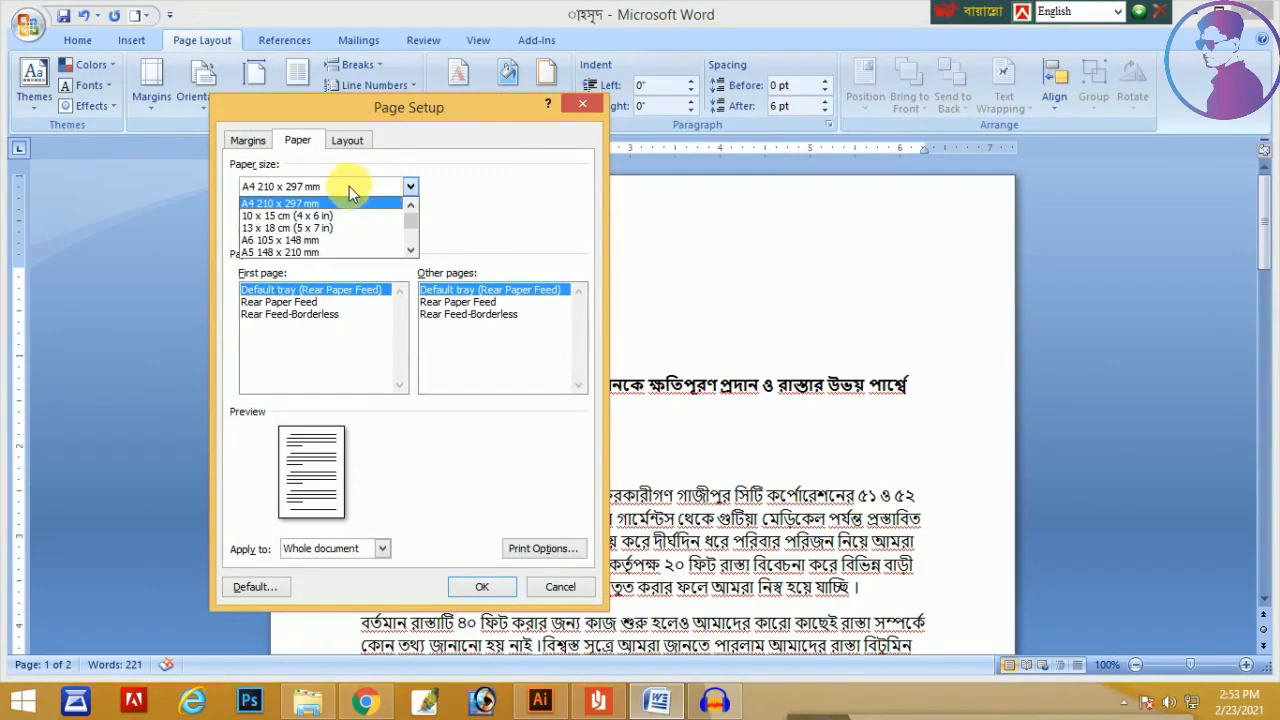
{"action": "left_click", "coordinate": [480, 590]}
{"action": "left_click", "coordinate": [480, 590]}
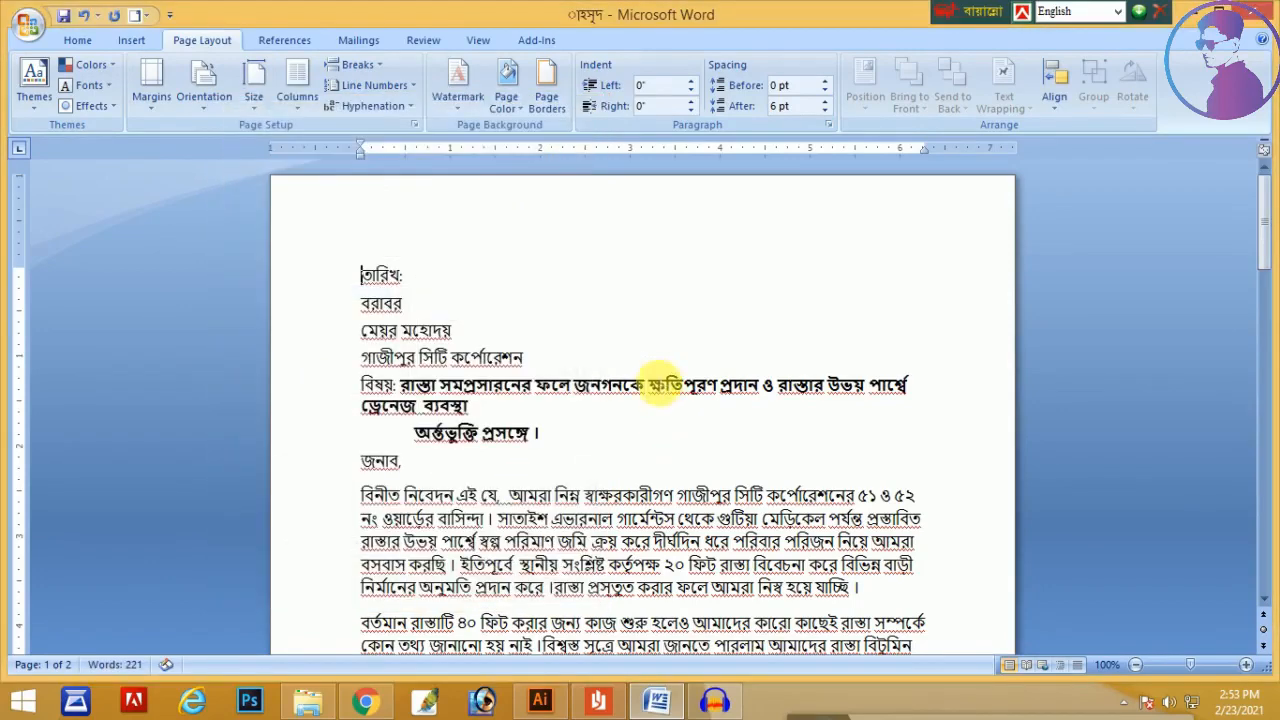
{"action": "left_click", "coordinate": [254, 100]}
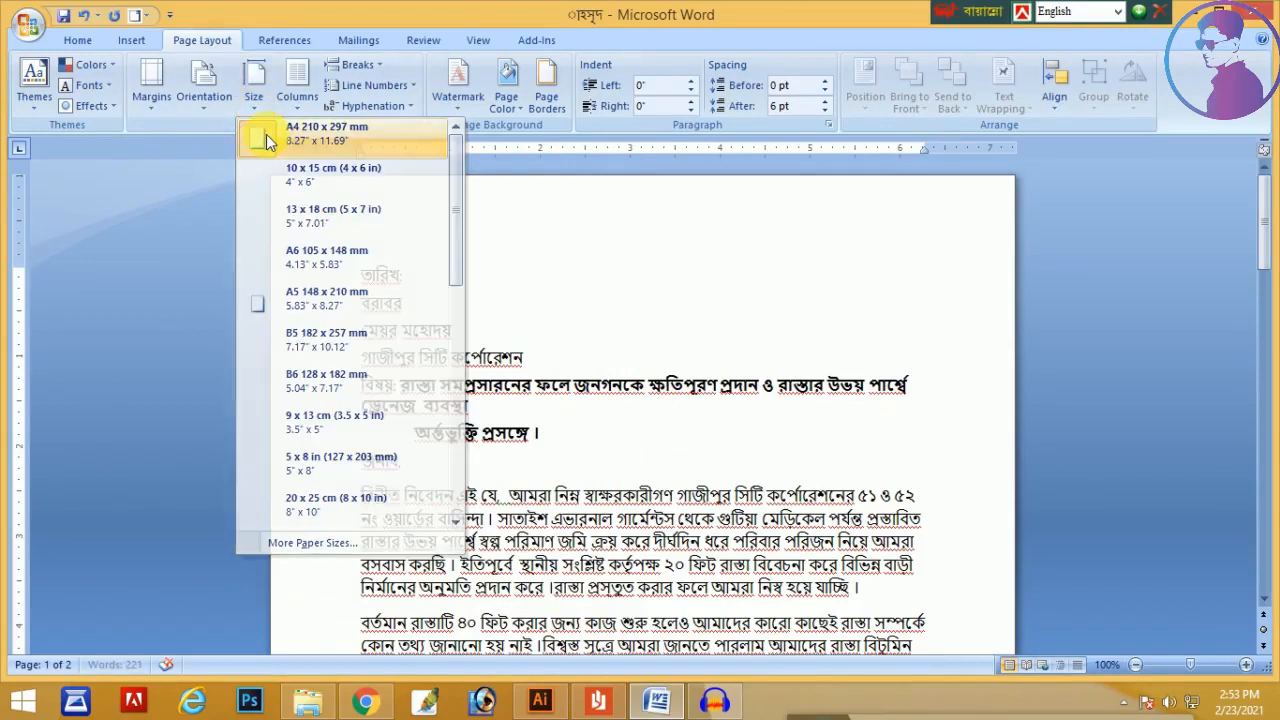
{"action": "left_click", "coordinate": [265, 136]}
Arrange the whole letter in two columns and check the text in the first column
{"action": "left_click", "coordinate": [287, 105]}
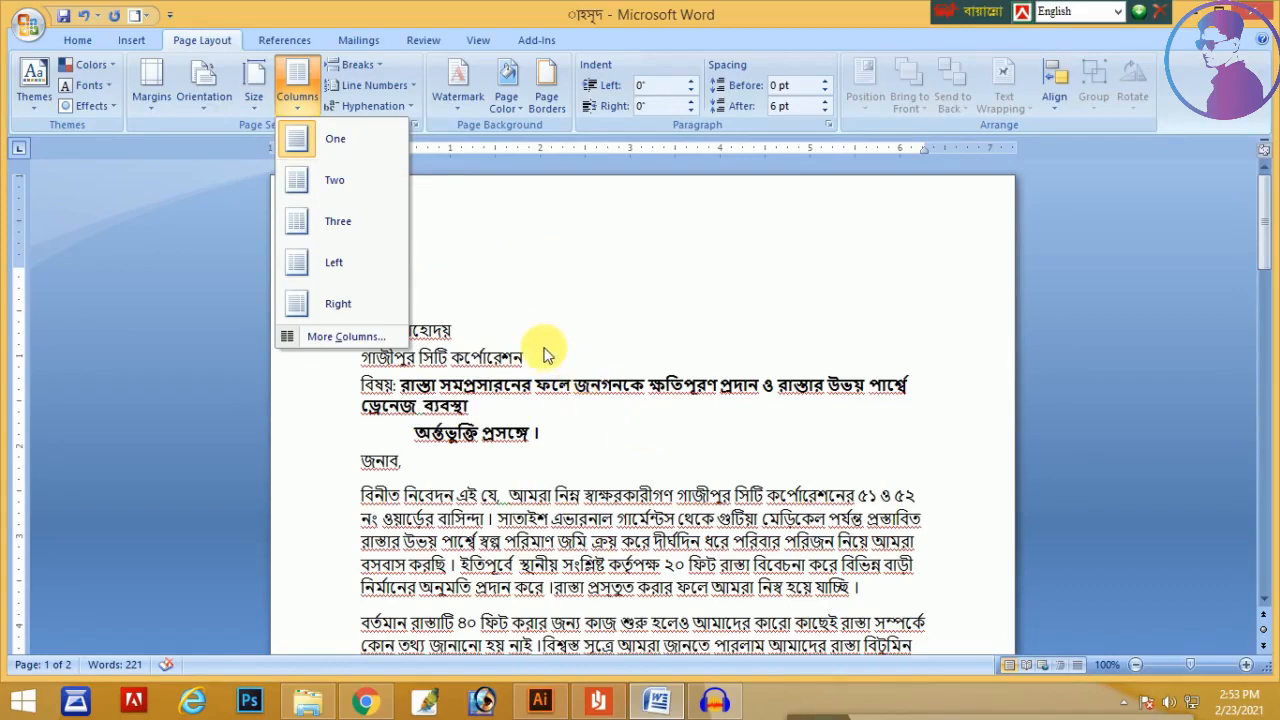
{"action": "left_click", "coordinate": [343, 182]}
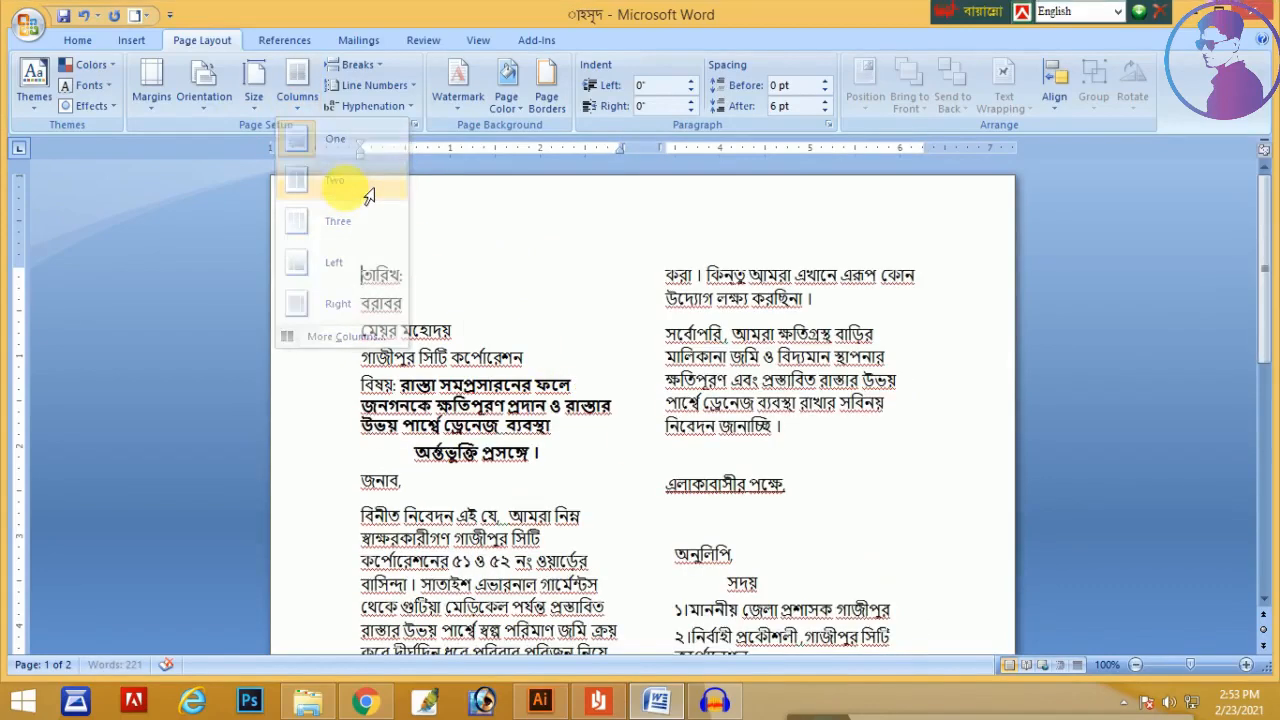
{"action": "scroll", "coordinate": [526, 266], "scroll_direction": "down", "scroll_amount": 1}
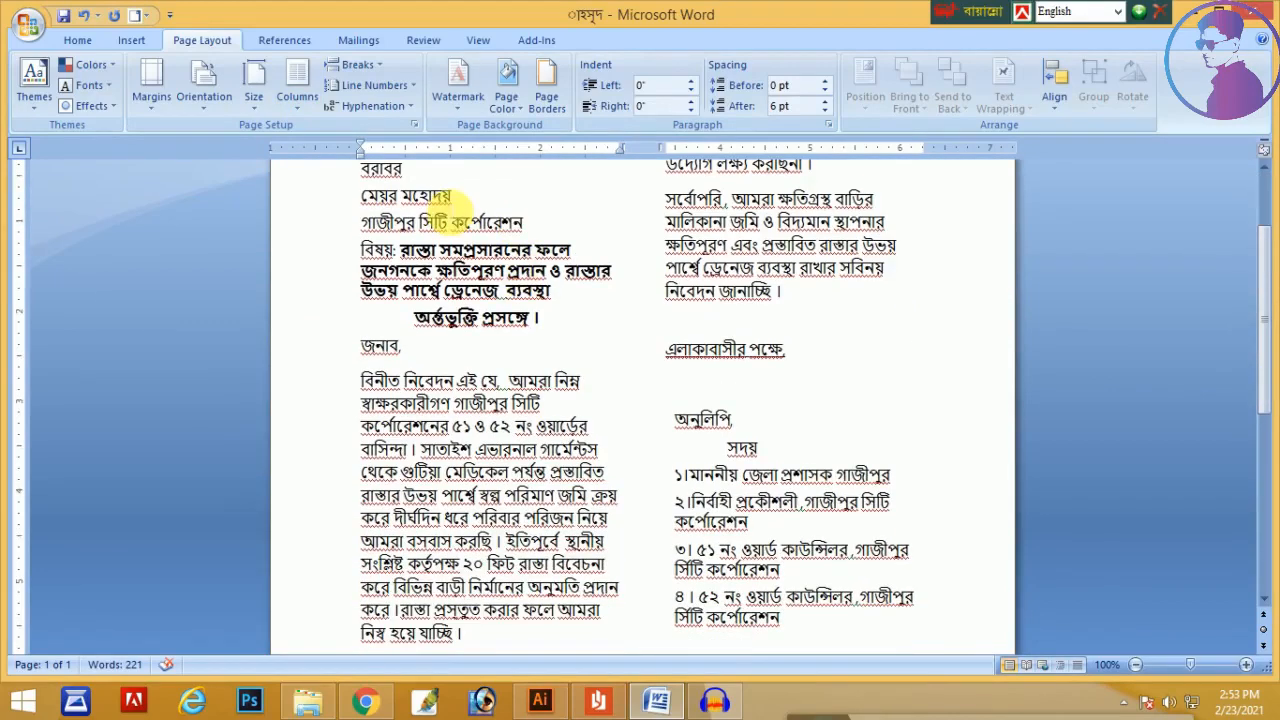
{"action": "scroll", "coordinate": [450, 212], "scroll_direction": "up", "scroll_amount": 1}
{"action": "left_click_drag", "start_coordinate": [395, 318], "coordinate": [528, 608]}
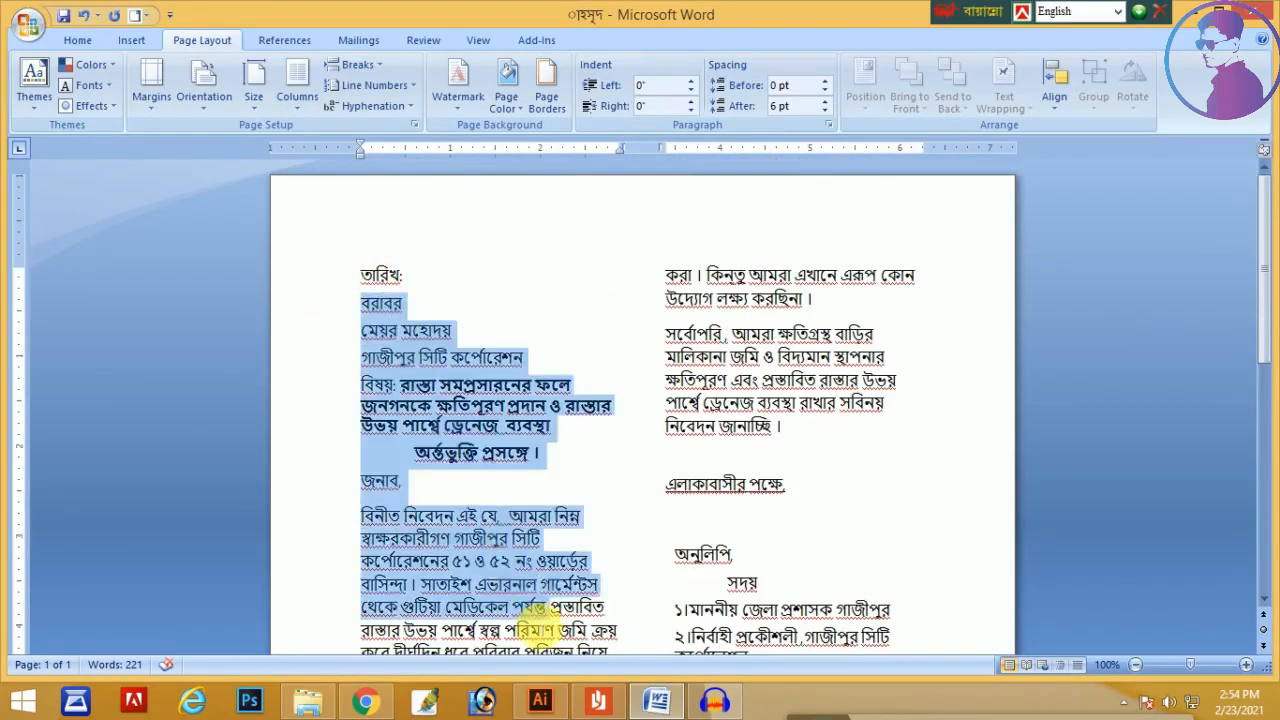
Try three columns on the second column's text down to the first recipient line, and undo both column changes
{"action": "left_click_drag", "start_coordinate": [663, 263], "coordinate": [835, 610]}
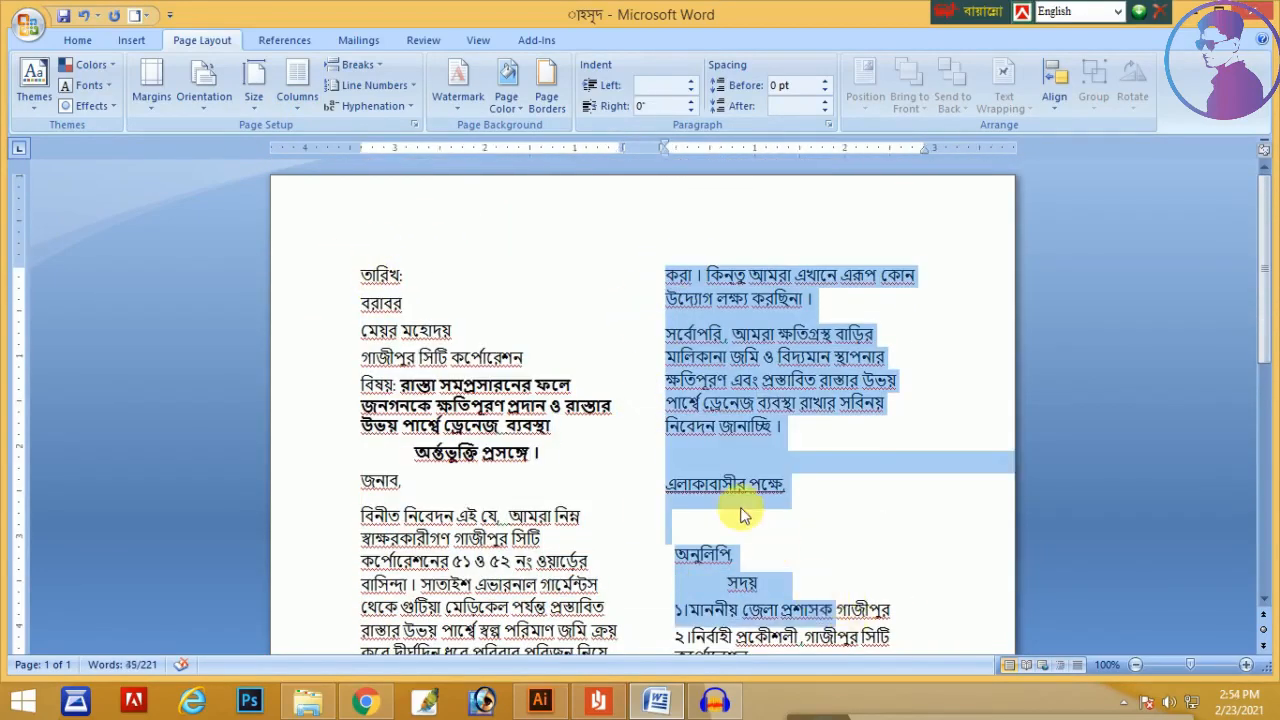
{"action": "left_click", "coordinate": [299, 100]}
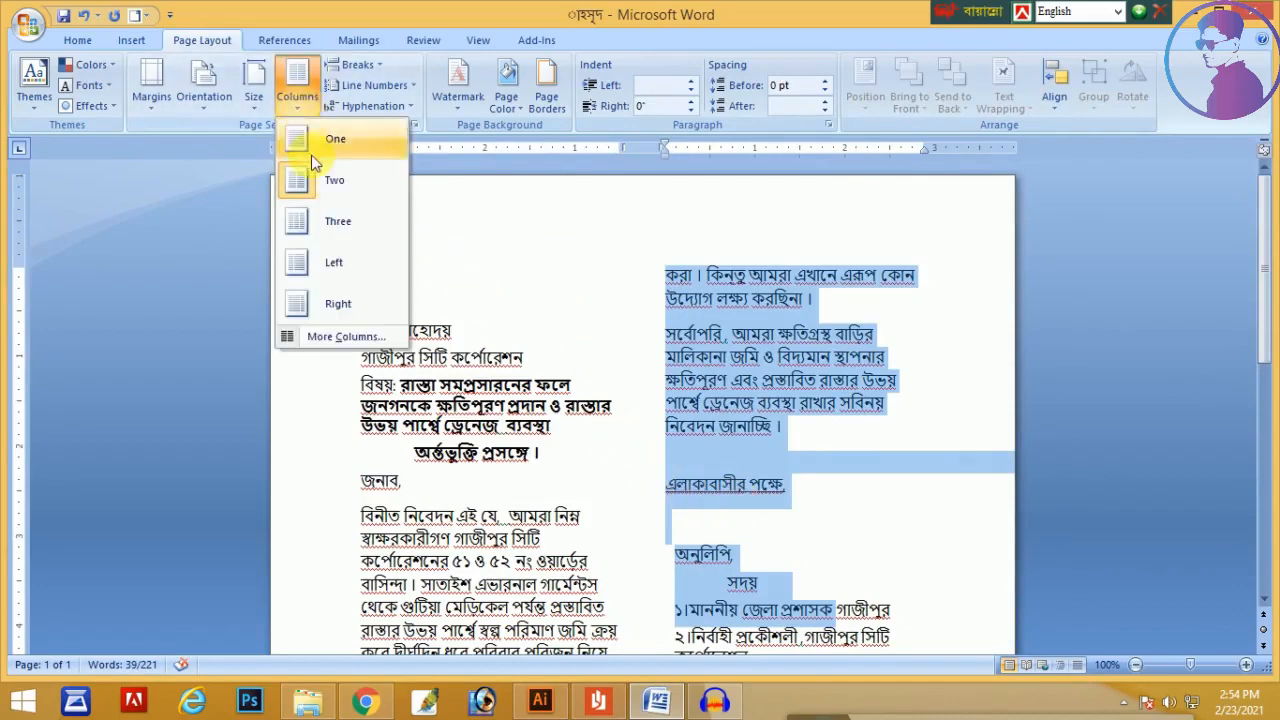
{"action": "left_click", "coordinate": [330, 221]}
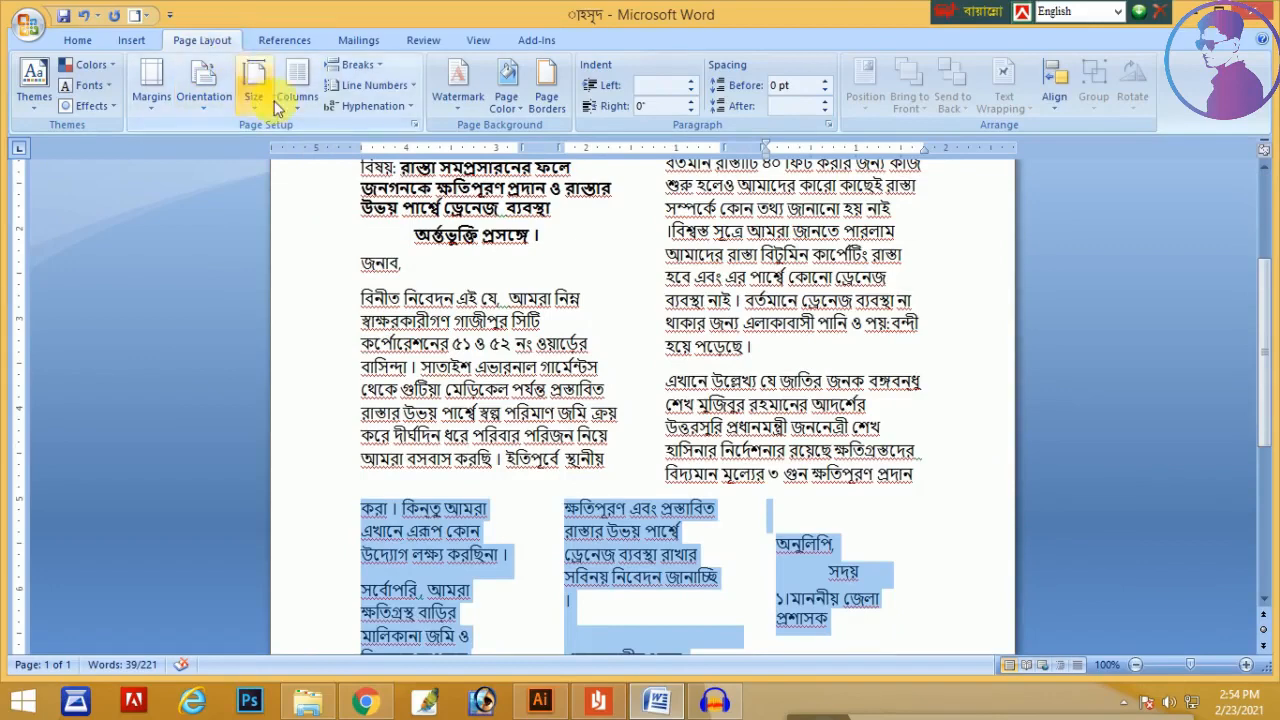
{"action": "left_click", "coordinate": [83, 16]}
{"action": "left_click", "coordinate": [83, 16]}
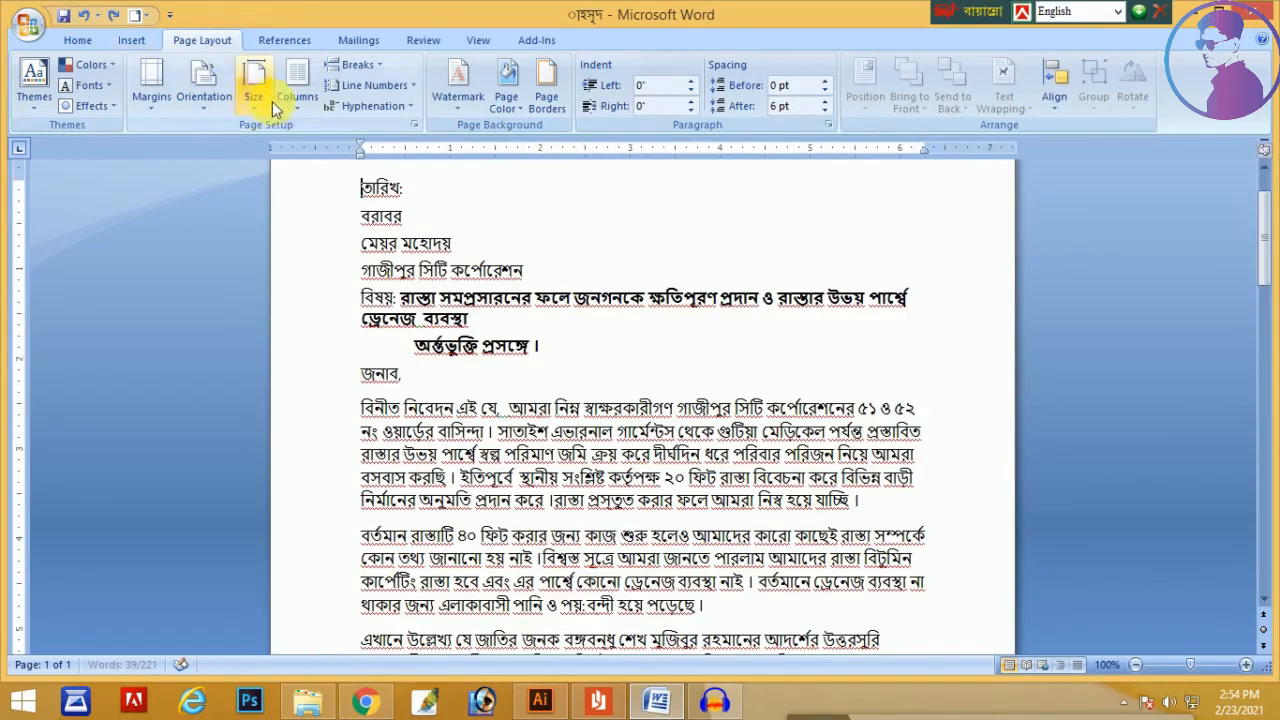
Try three equal-width columns for the whole document in the detailed column settings
{"action": "left_click", "coordinate": [299, 100]}
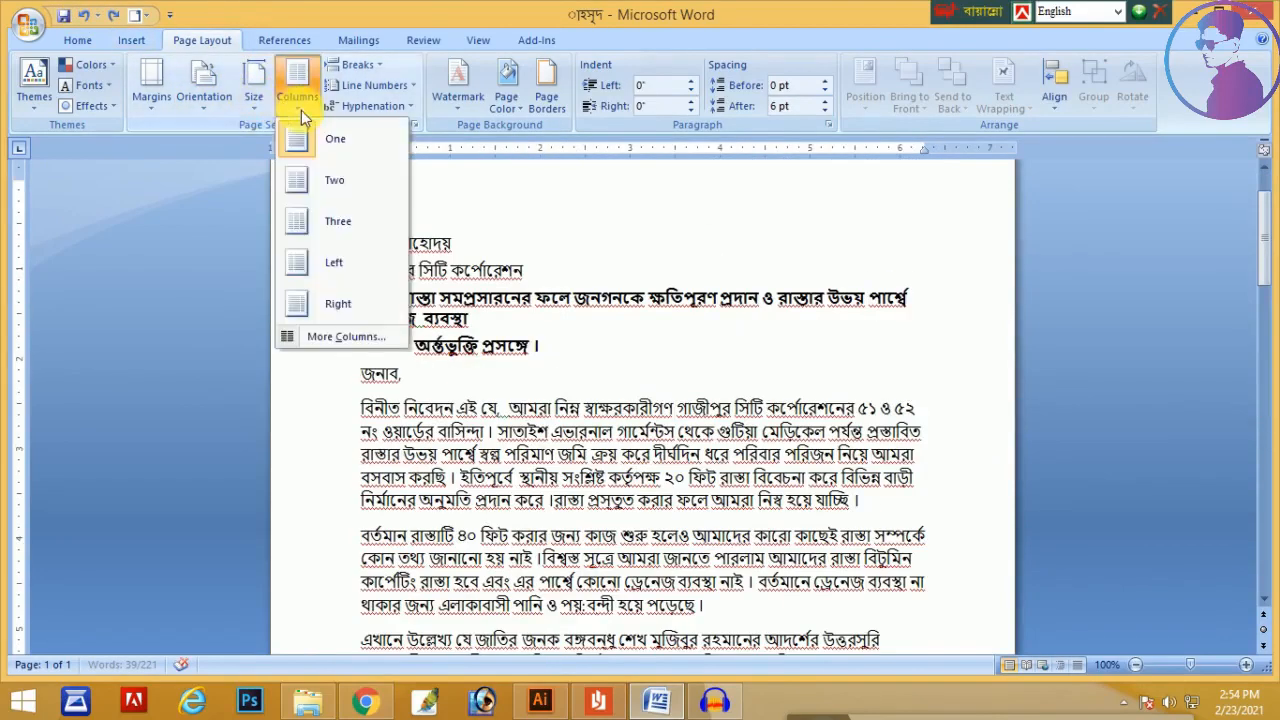
{"action": "left_click", "coordinate": [335, 334]}
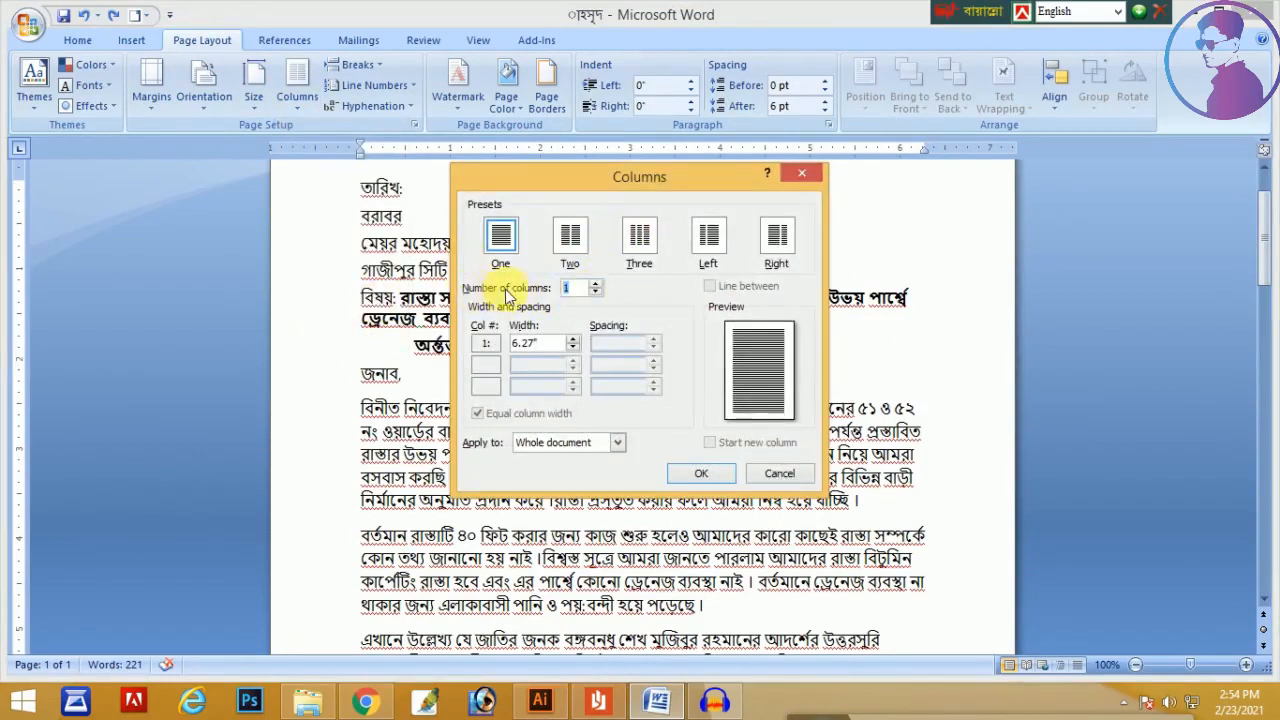
{"action": "left_click", "coordinate": [594, 284]}
{"action": "left_click", "coordinate": [594, 284]}
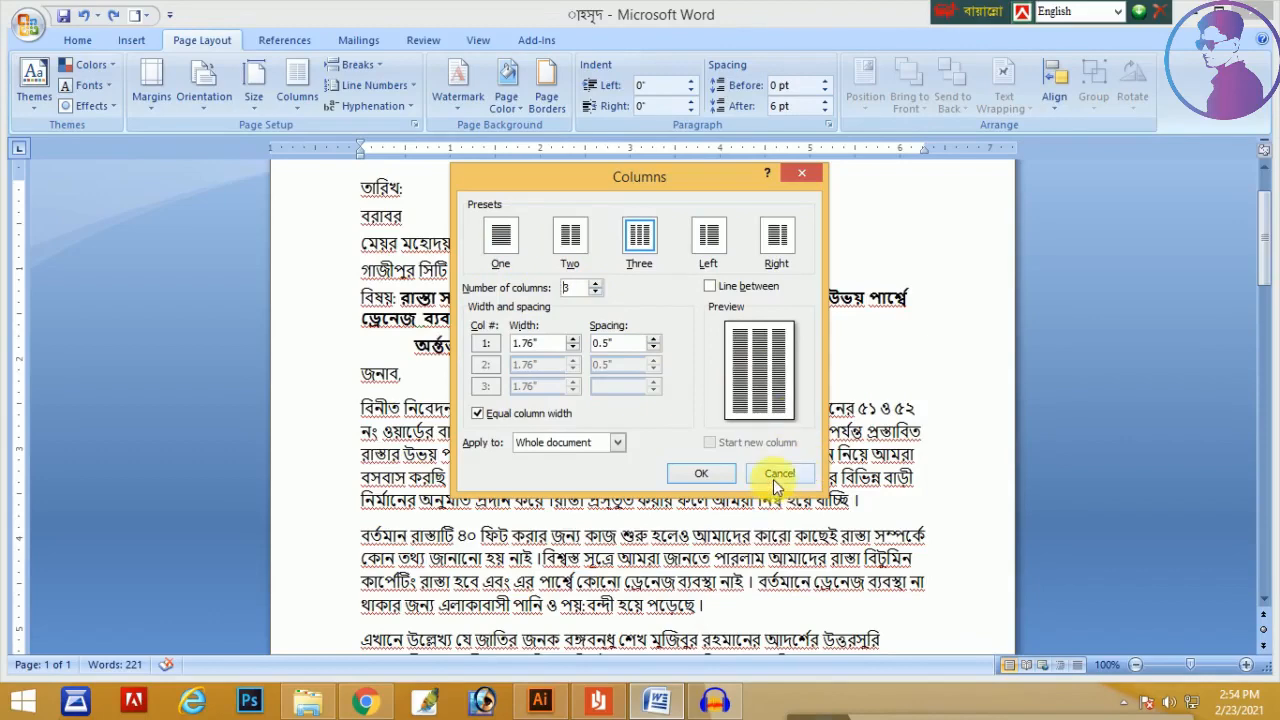
{"action": "left_click", "coordinate": [712, 474]}
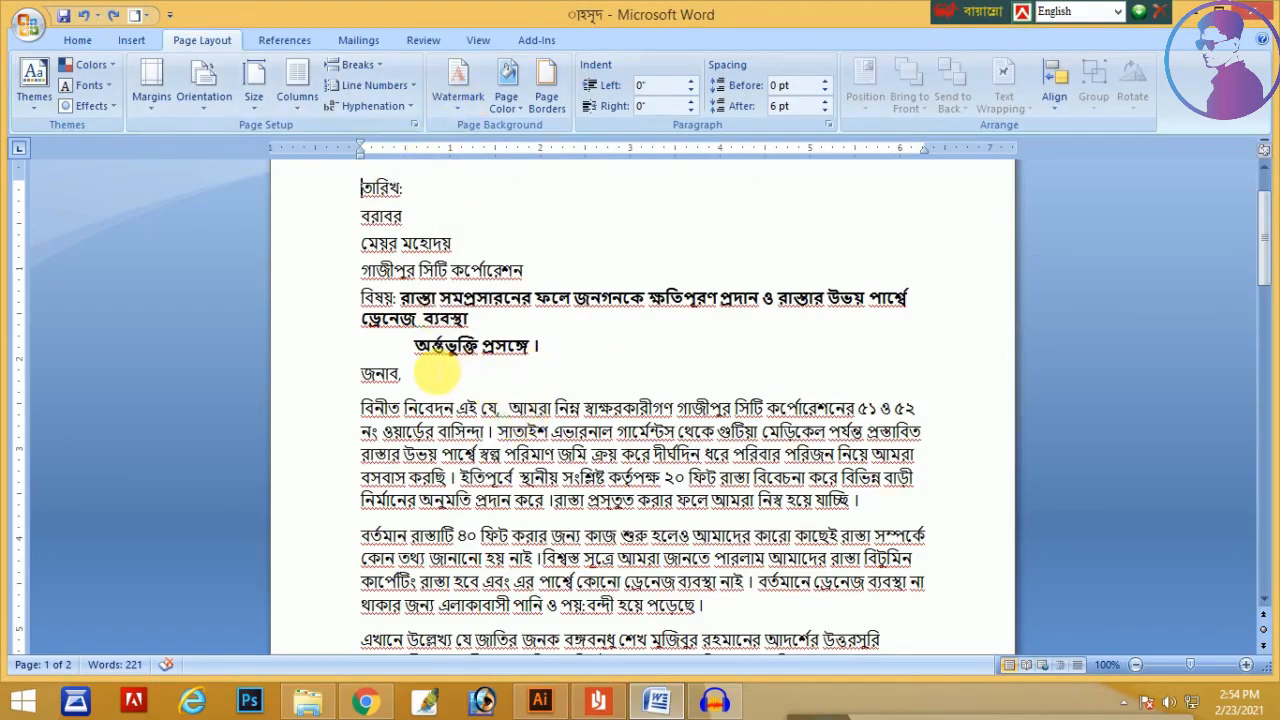
Insert a page break before the salutation line "জনাব," so it and the following text start on a new page
{"action": "scroll", "coordinate": [436, 375], "scroll_direction": "down", "scroll_amount": 6}
{"action": "scroll", "coordinate": [380, 360], "scroll_direction": "up", "scroll_amount": 6}
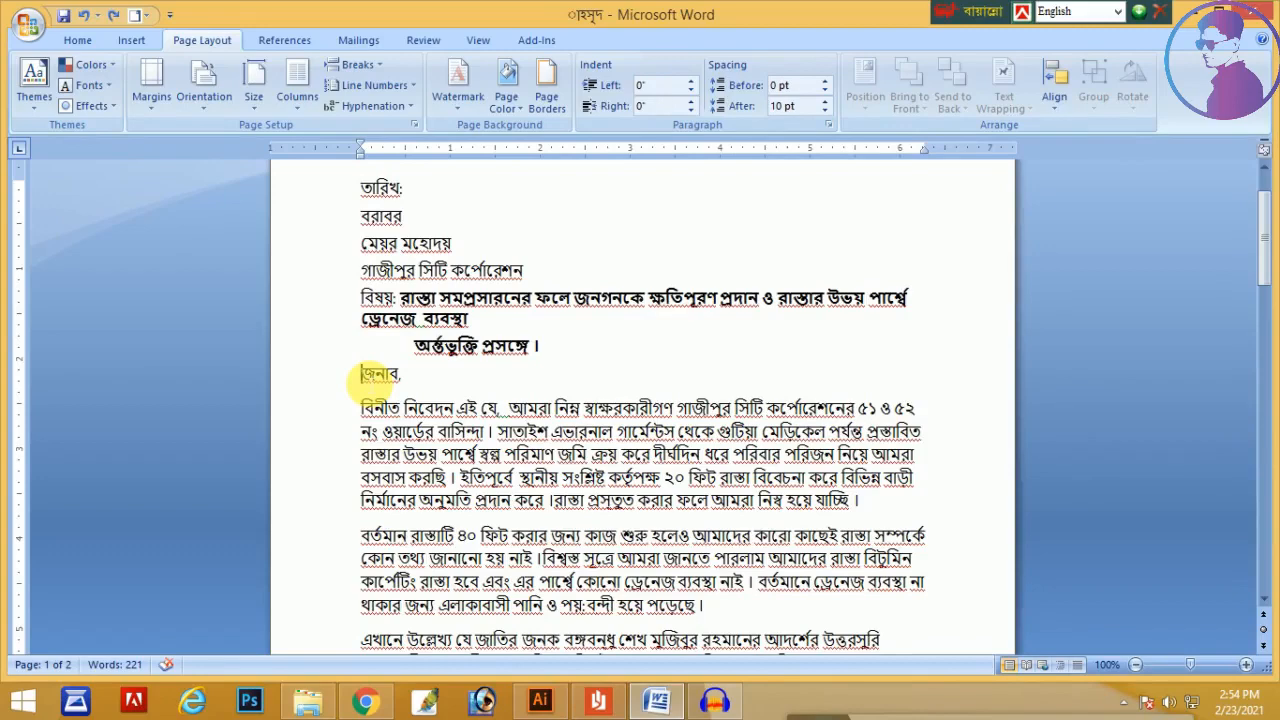
{"action": "left_click", "coordinate": [350, 64]}
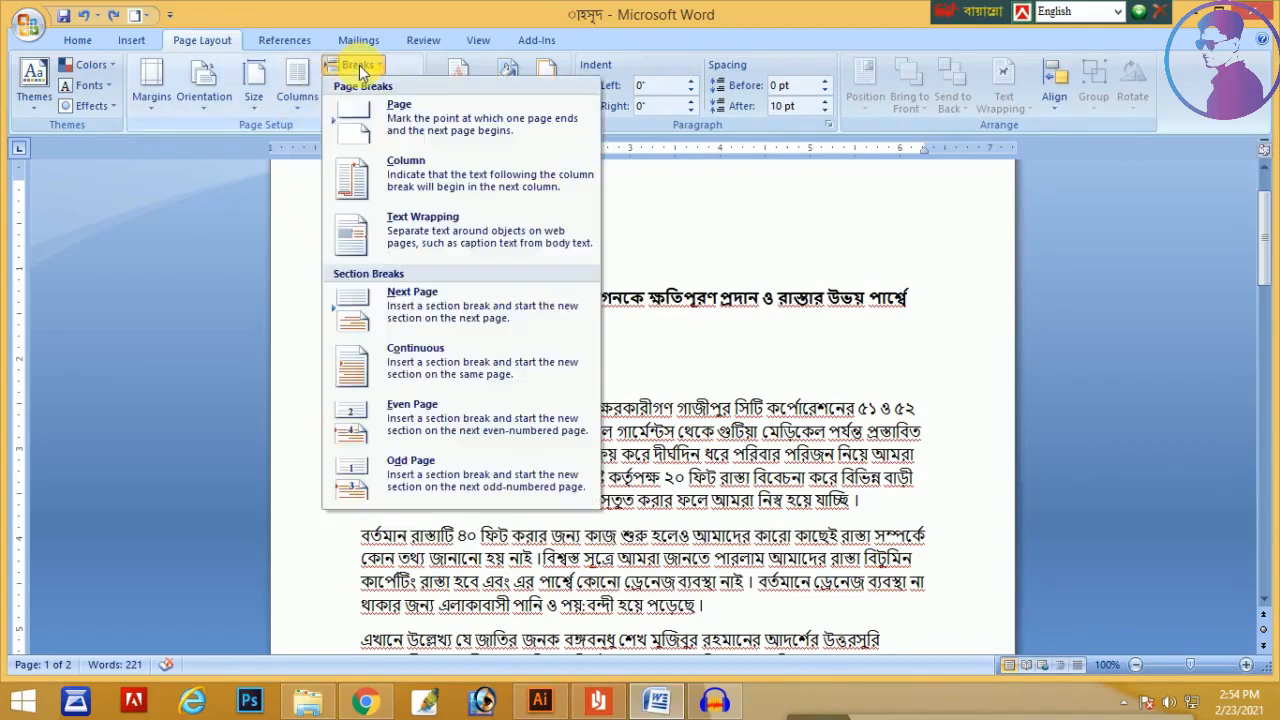
{"action": "left_click", "coordinate": [396, 120]}
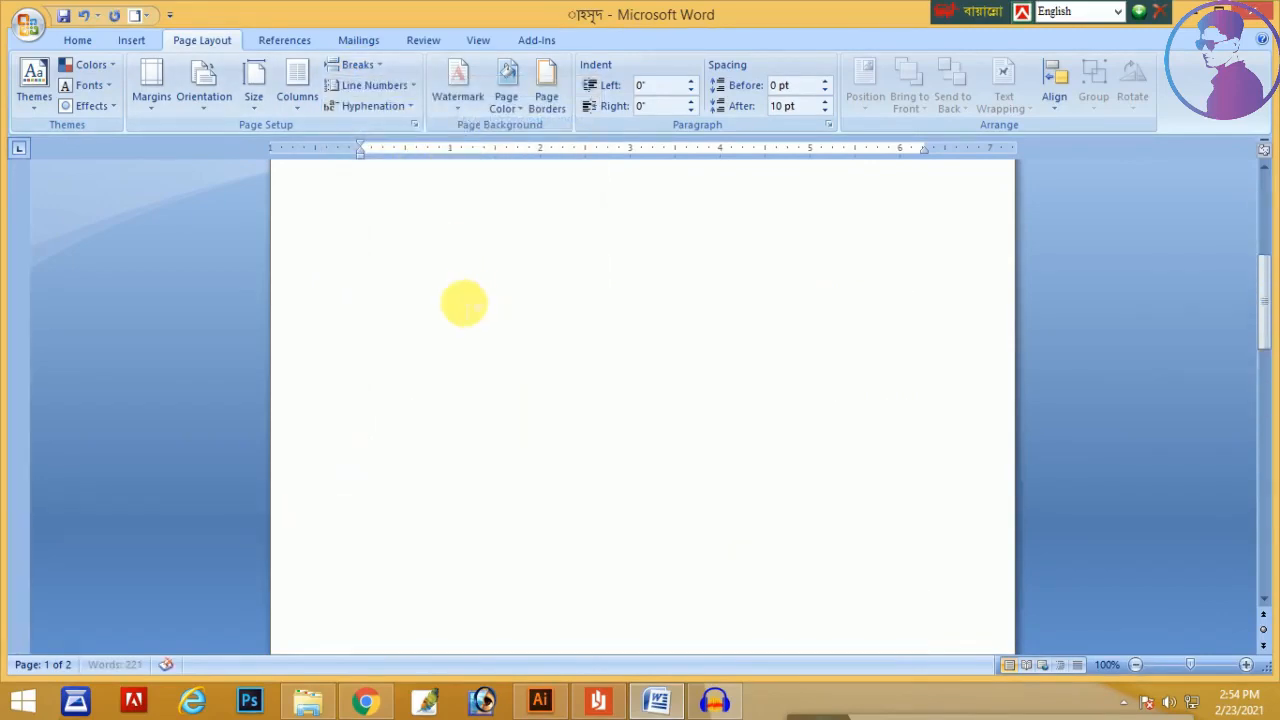
Select the text before and after the page break to check the split, and undo the page break
{"action": "scroll", "coordinate": [450, 305], "scroll_direction": "down", "scroll_amount": 15}
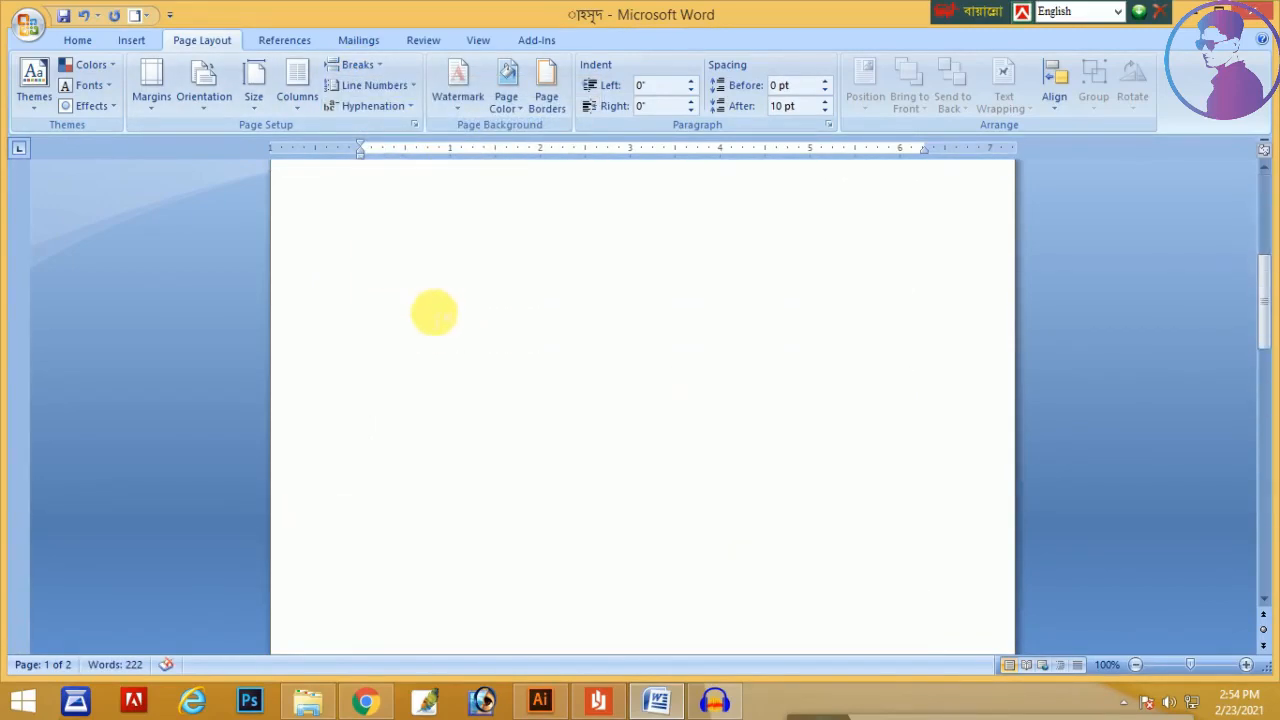
{"action": "scroll", "coordinate": [432, 314], "scroll_direction": "up", "scroll_amount": 10}
{"action": "left_click_drag", "start_coordinate": [364, 214], "coordinate": [545, 381]}
{"action": "scroll", "coordinate": [545, 381], "scroll_direction": "down", "scroll_amount": 15}
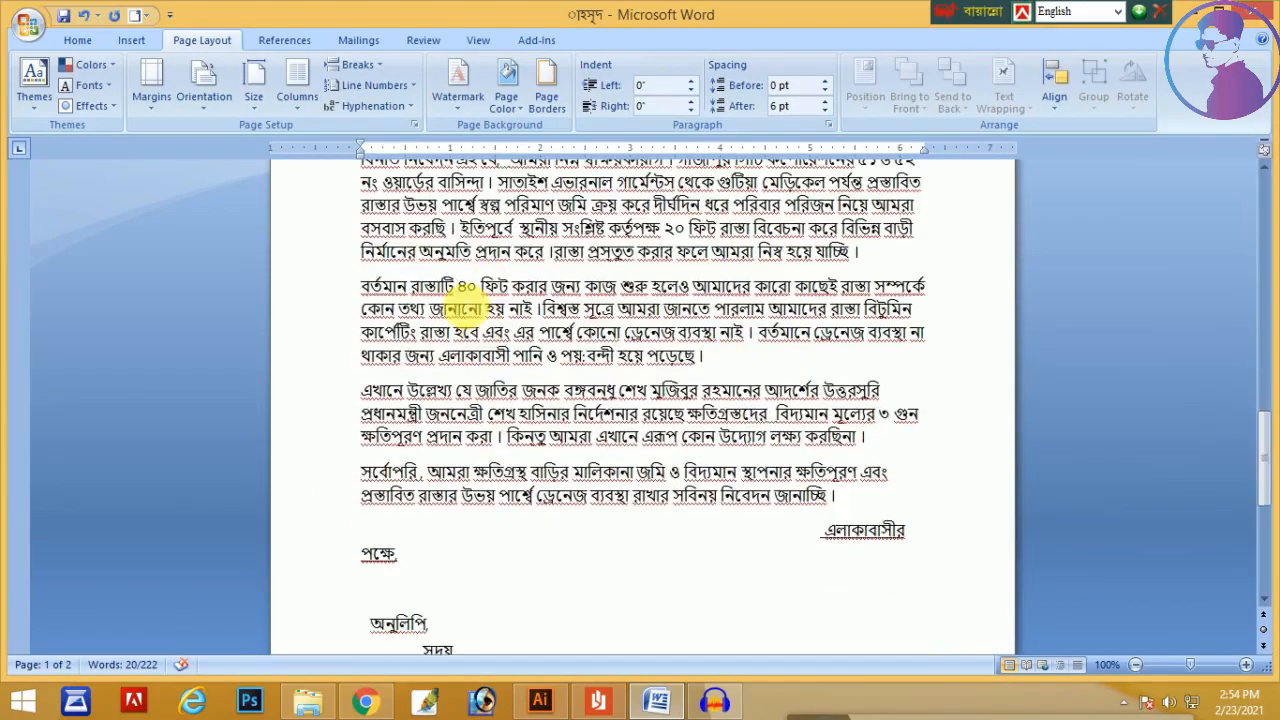
{"action": "scroll", "coordinate": [420, 280], "scroll_direction": "up", "scroll_amount": 5}
{"action": "left_click_drag", "start_coordinate": [358, 322], "coordinate": [562, 656]}
{"action": "scroll", "coordinate": [325, 192], "scroll_direction": "up", "scroll_amount": 10}
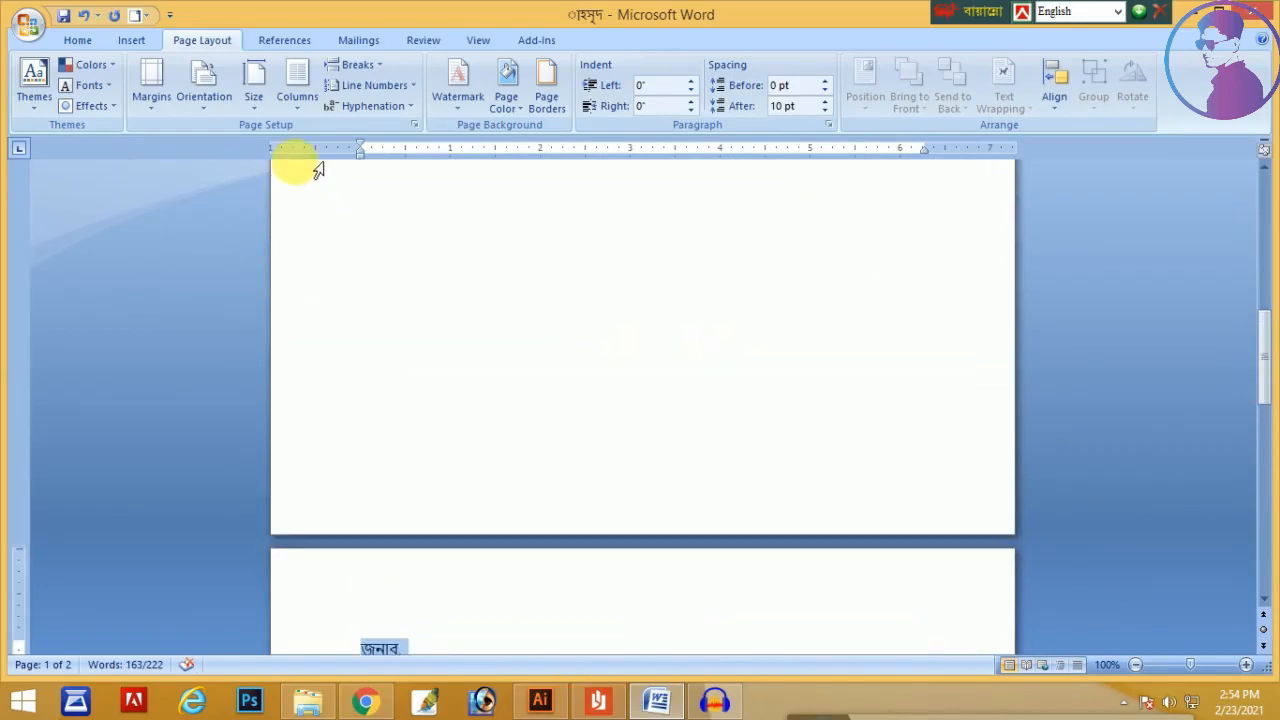
{"action": "left_click", "coordinate": [90, 18]}
{"action": "scroll", "coordinate": [434, 156], "scroll_direction": "up", "scroll_amount": 5}
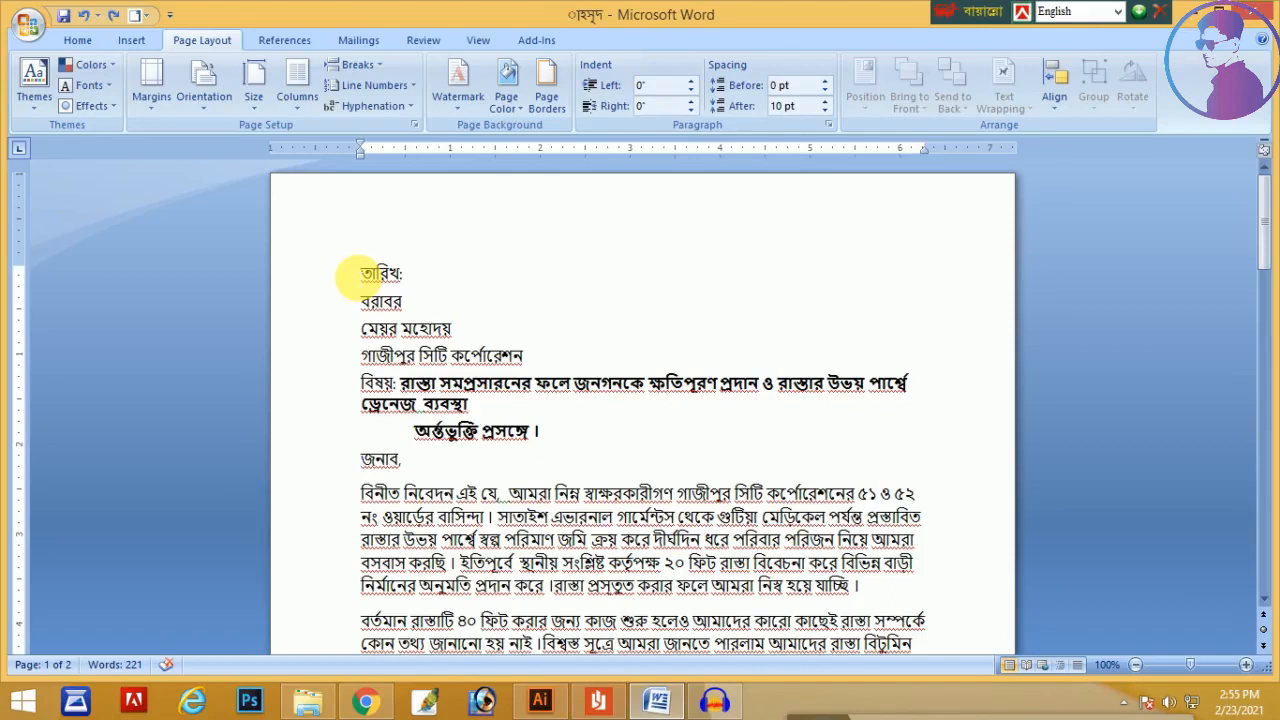
Try continuous line numbering on the letter, check the numbers down the page, and undo it
{"action": "left_click", "coordinate": [385, 87]}
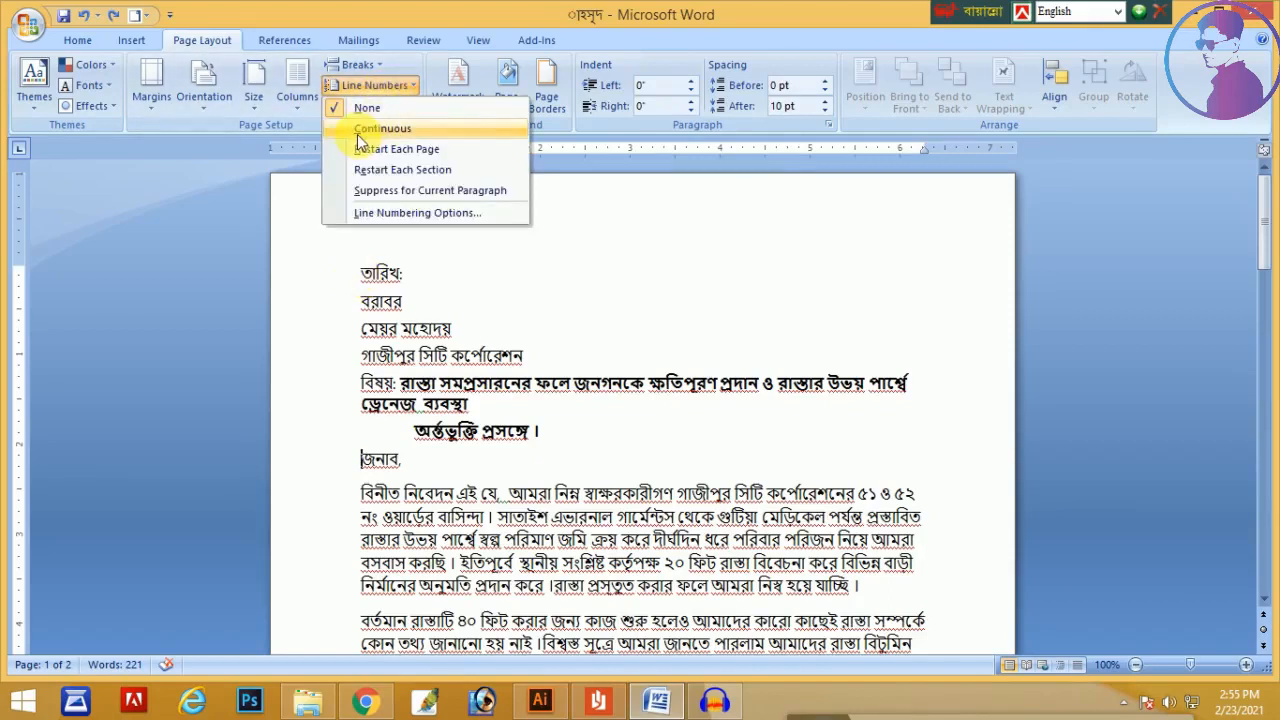
{"action": "left_click", "coordinate": [360, 131]}
{"action": "scroll", "coordinate": [370, 280], "scroll_direction": "down", "scroll_amount": 1}
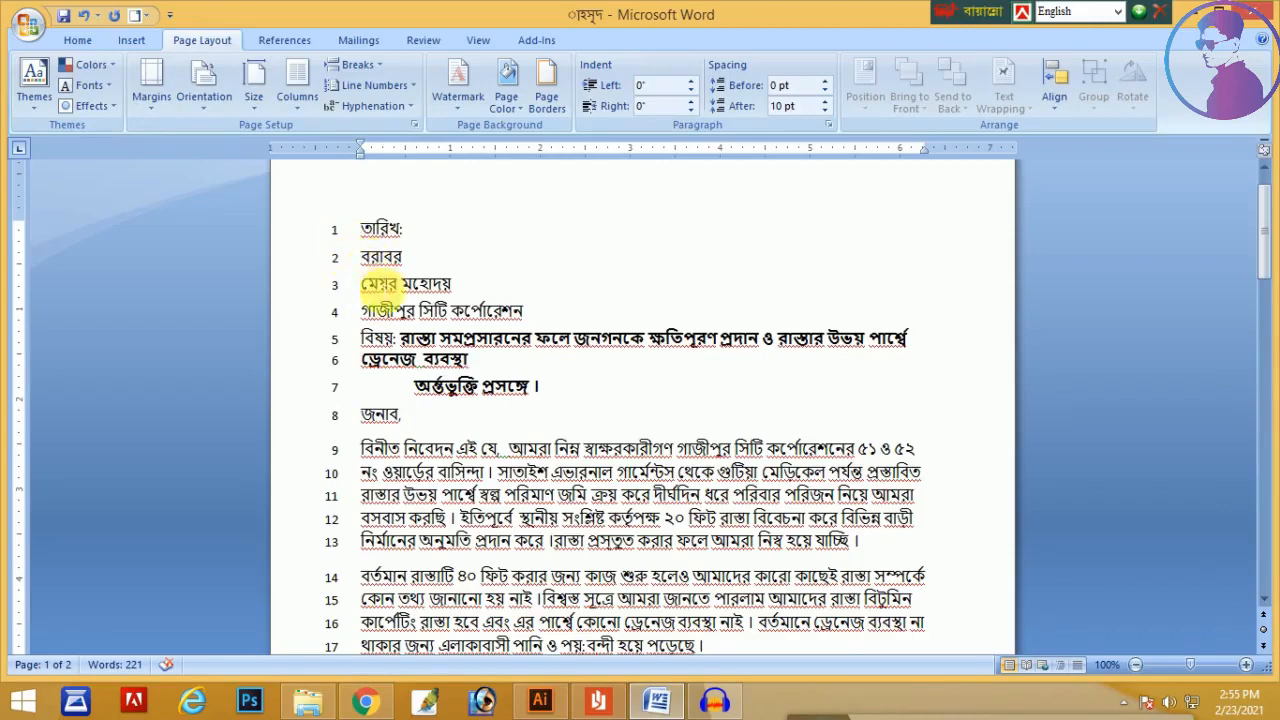
{"action": "scroll", "coordinate": [370, 290], "scroll_direction": "down", "scroll_amount": 5}
{"action": "scroll", "coordinate": [383, 300], "scroll_direction": "down", "scroll_amount": 2}
{"action": "scroll", "coordinate": [380, 288], "scroll_direction": "up", "scroll_amount": 7}
{"action": "left_click", "coordinate": [84, 15]}
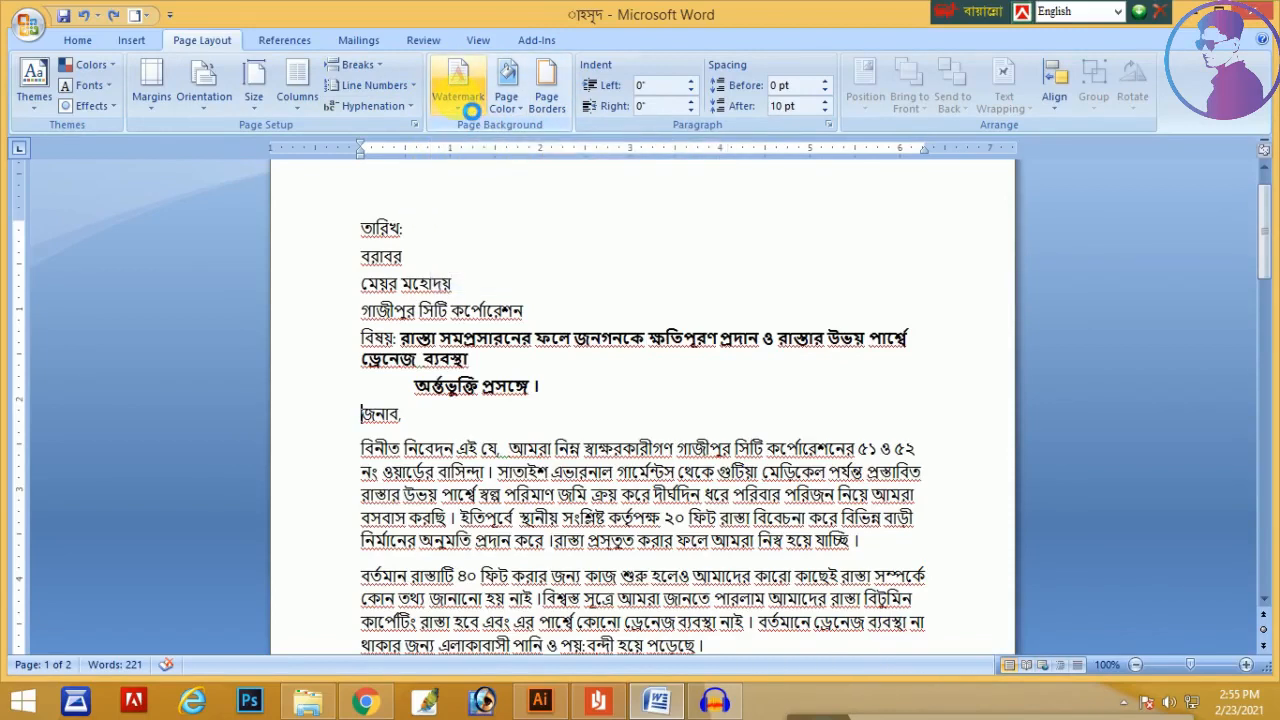
Apply the CONFIDENTIAL 1 watermark to the letter and check it behind the text
{"action": "left_click", "coordinate": [458, 100]}
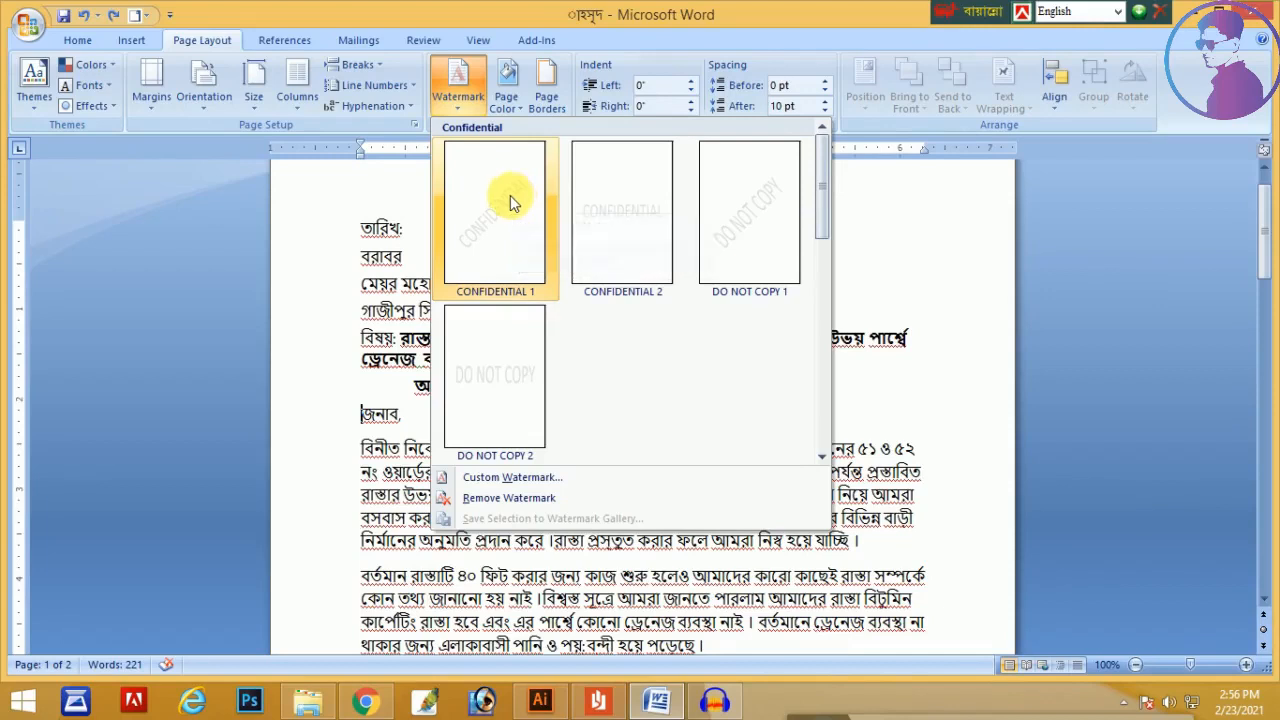
{"action": "left_click", "coordinate": [502, 248]}
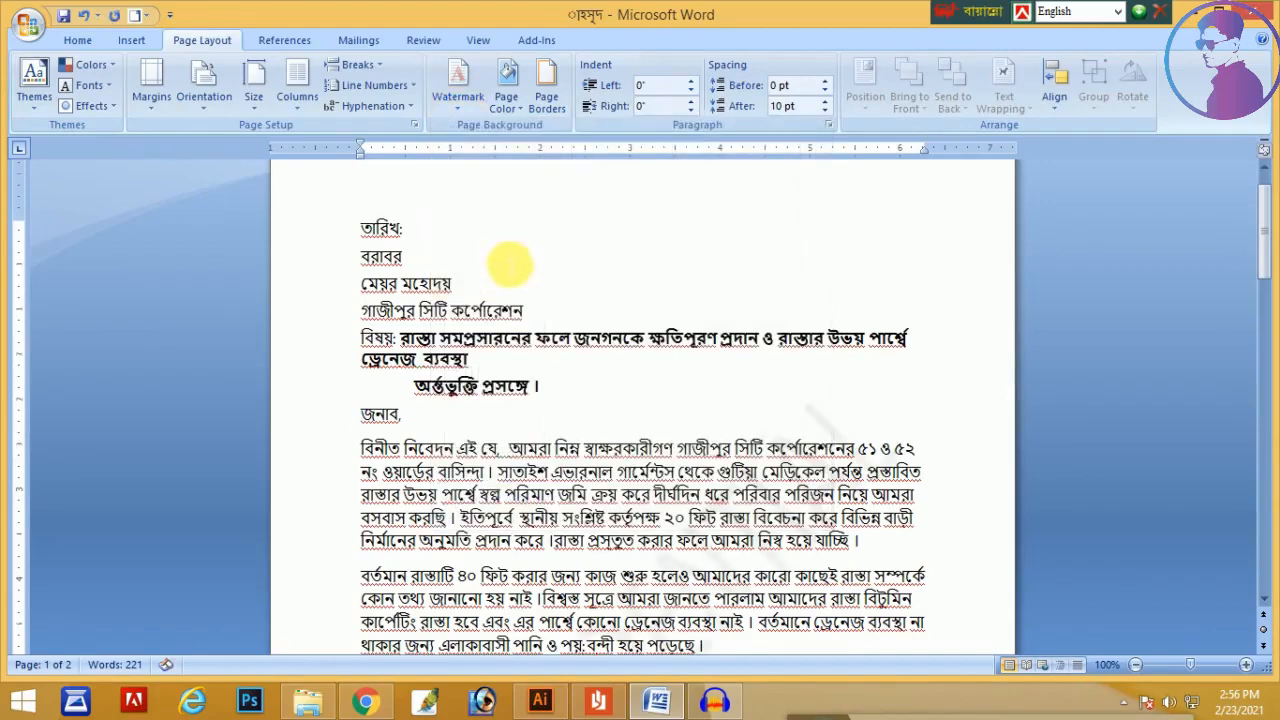
{"action": "scroll", "coordinate": [524, 386], "scroll_direction": "down", "scroll_amount": 3}
{"action": "scroll", "coordinate": [632, 350], "scroll_direction": "down", "scroll_amount": 3}
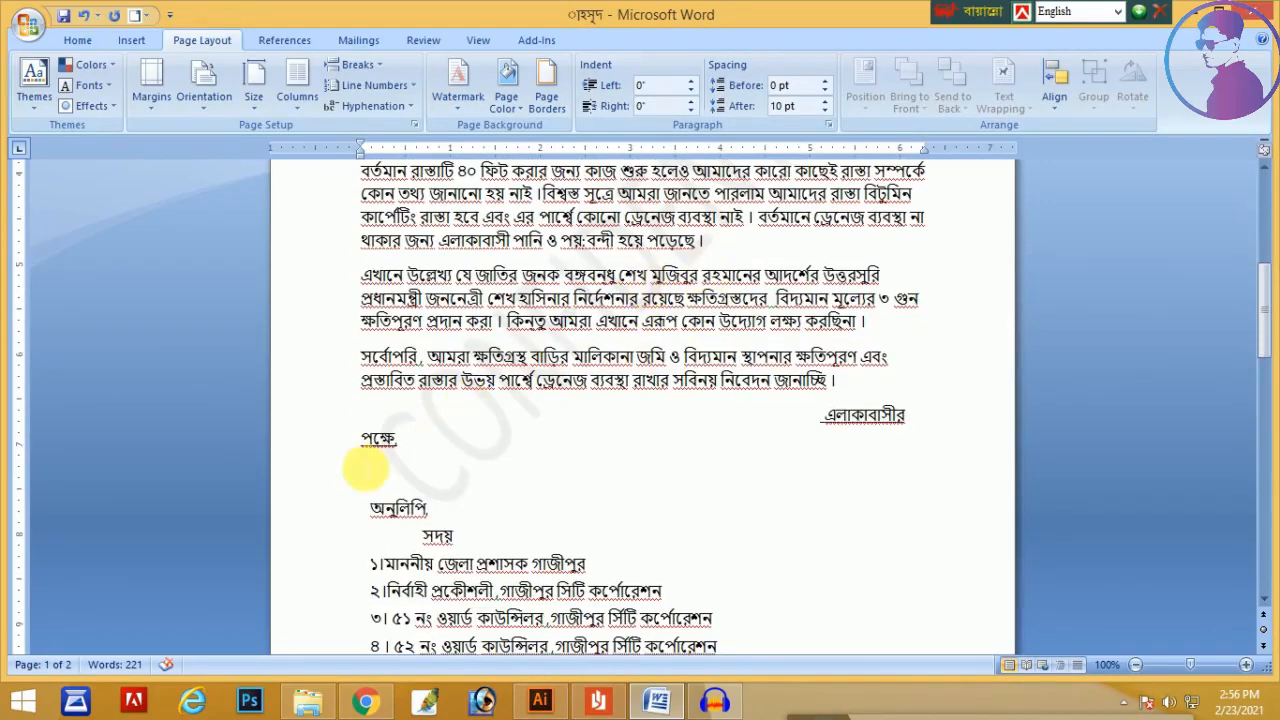
{"action": "scroll", "coordinate": [634, 350], "scroll_direction": "up", "scroll_amount": 3}
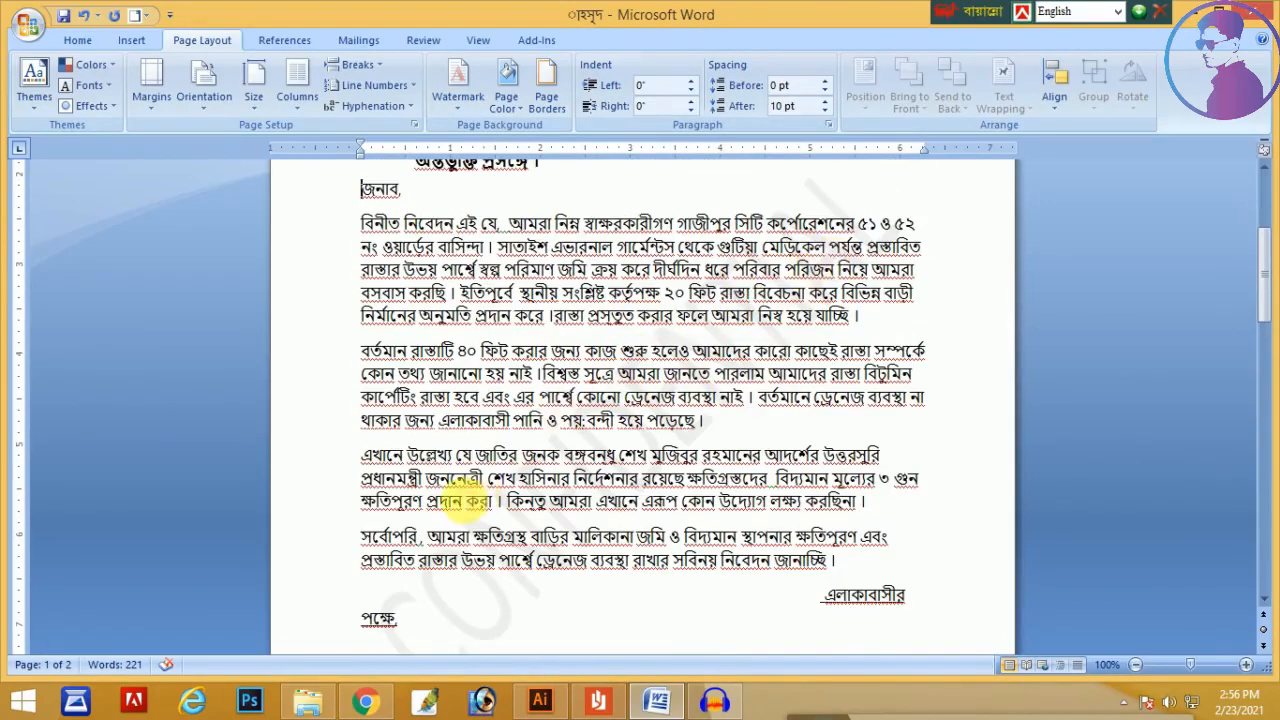
Set up a custom picture watermark using the image 999 from the Desktop
{"action": "left_click", "coordinate": [464, 109]}
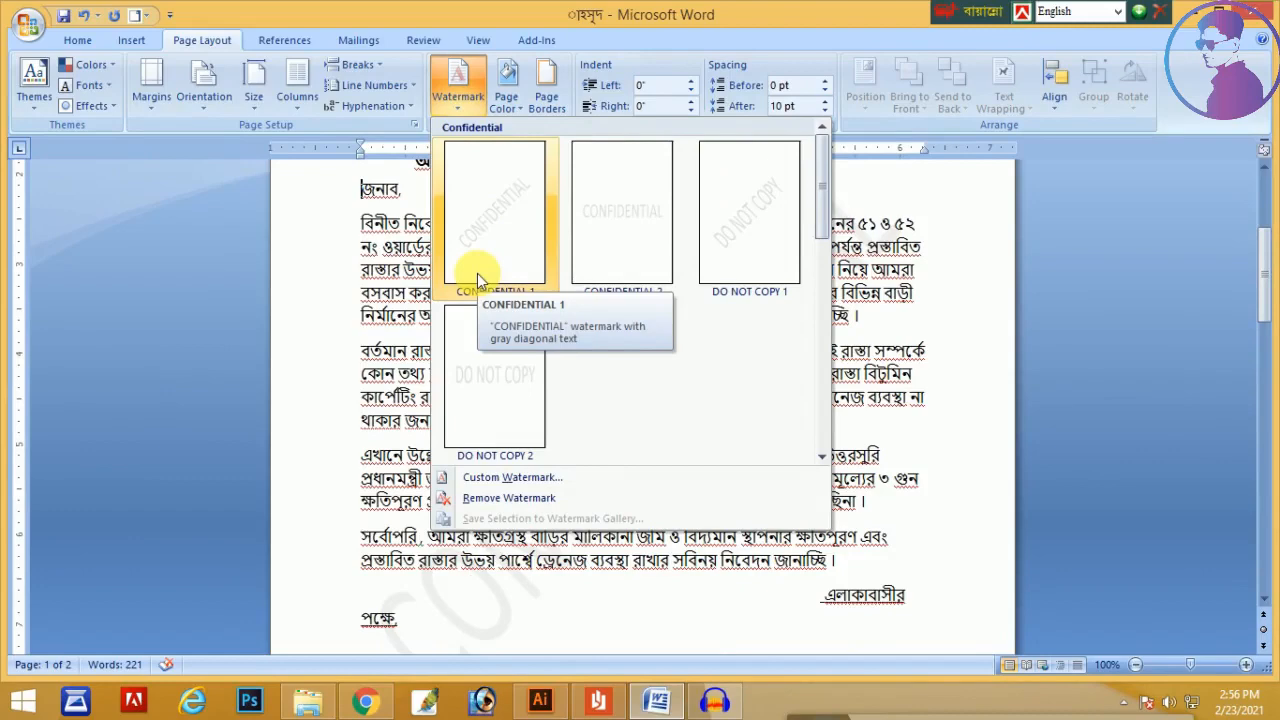
{"action": "left_click", "coordinate": [486, 479]}
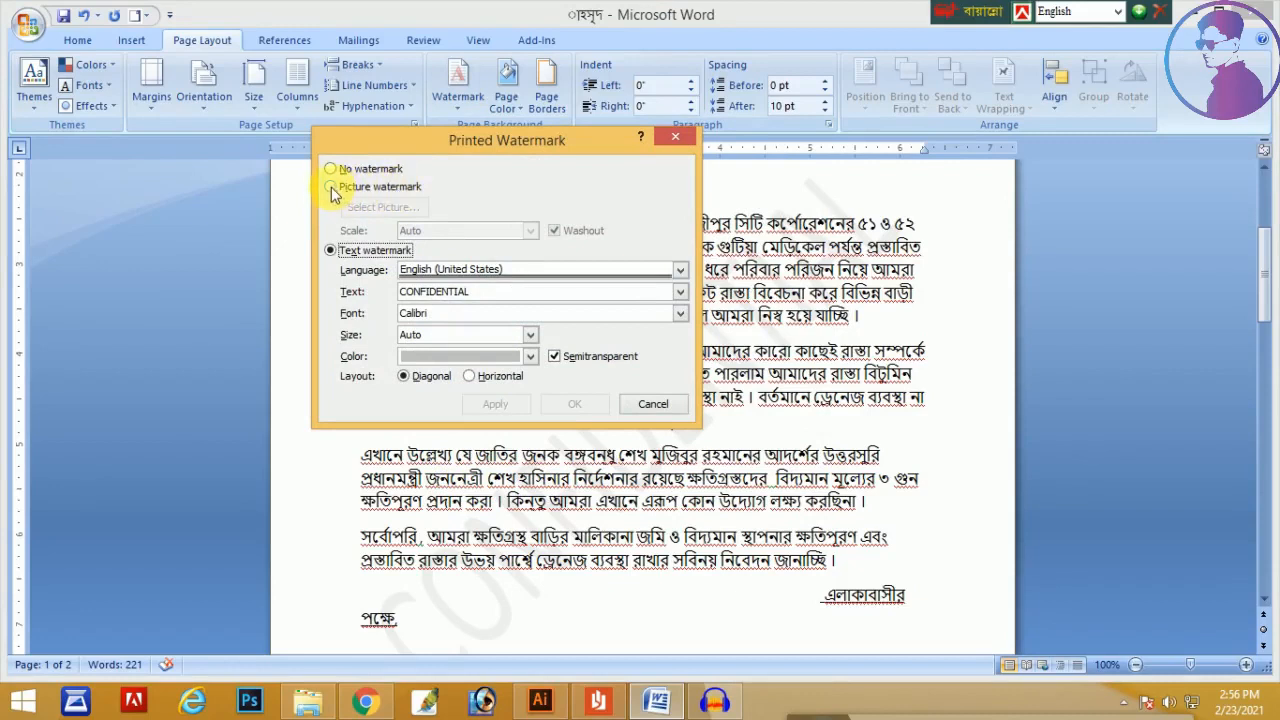
{"action": "left_click", "coordinate": [330, 188]}
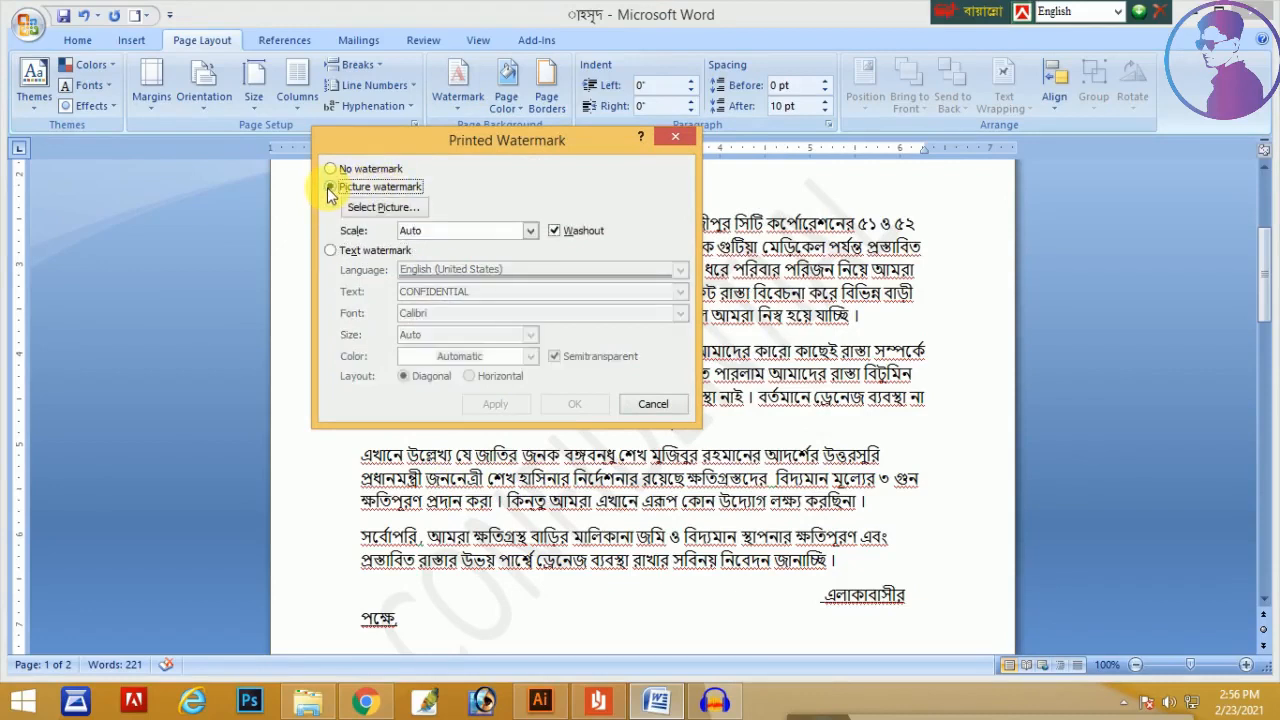
{"action": "left_click", "coordinate": [384, 210]}
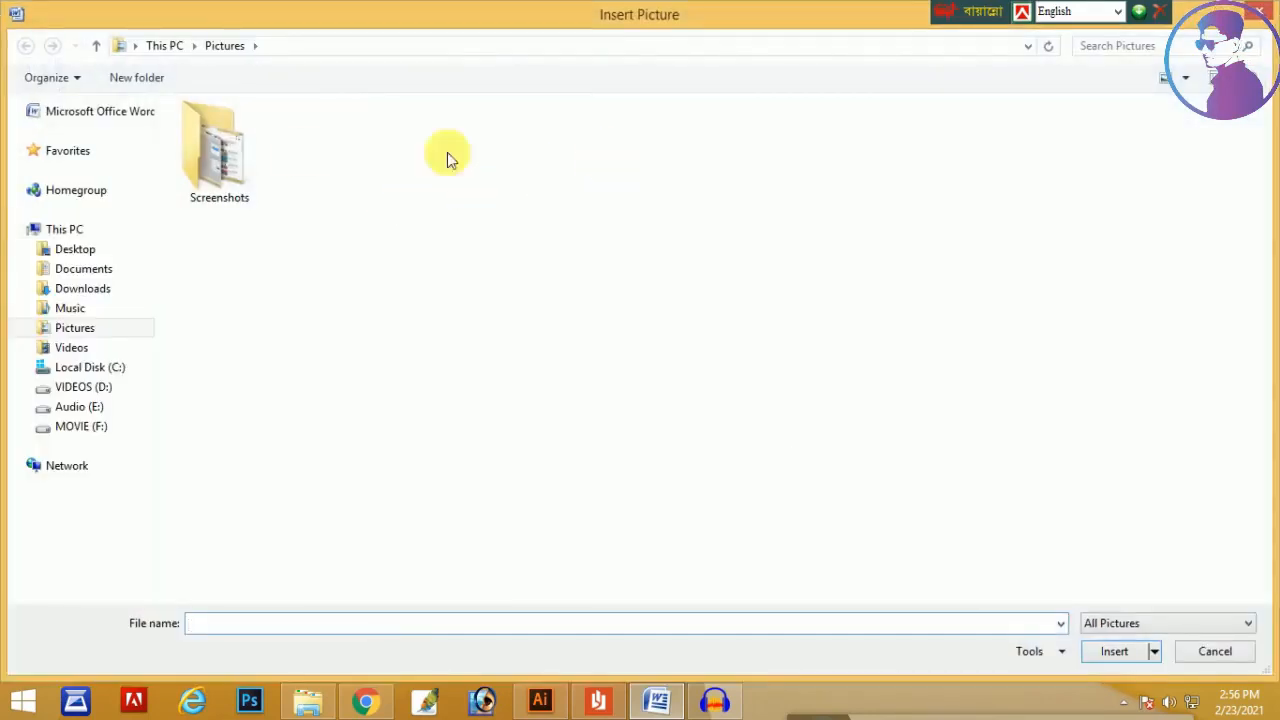
{"action": "left_click", "coordinate": [80, 250]}
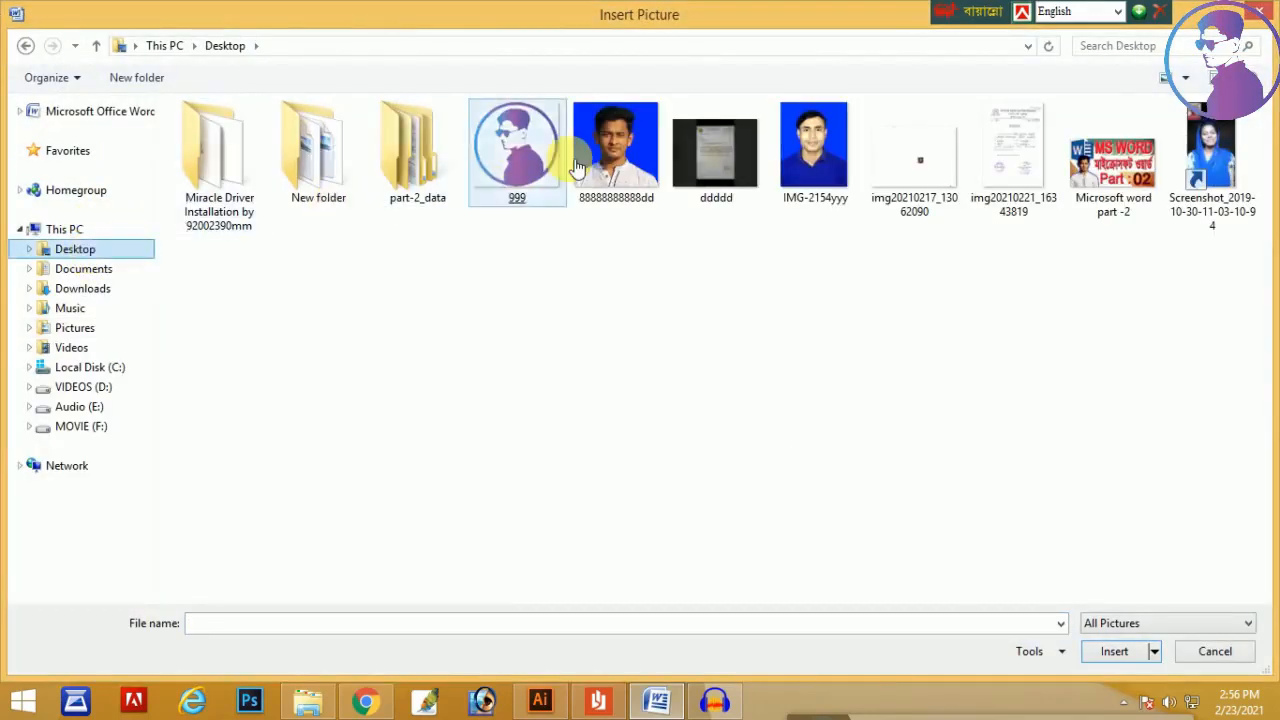
{"action": "left_click", "coordinate": [535, 142]}
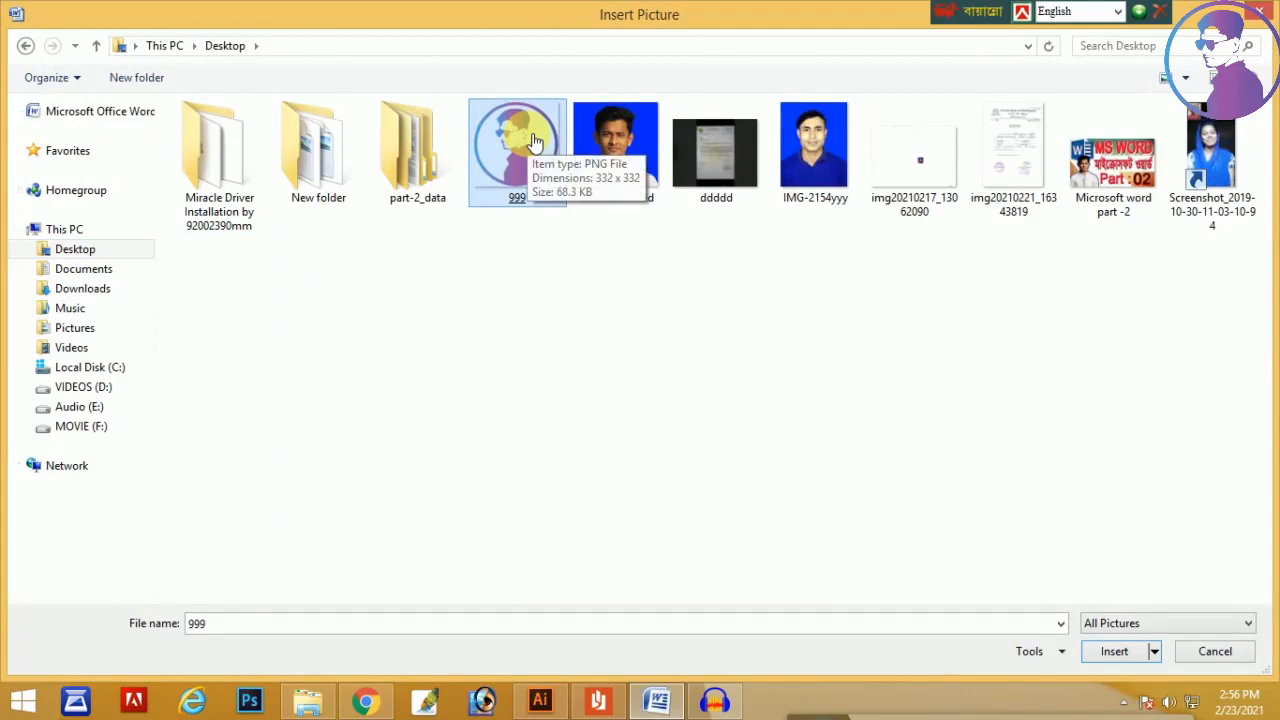
{"action": "double_click", "coordinate": [535, 142]}
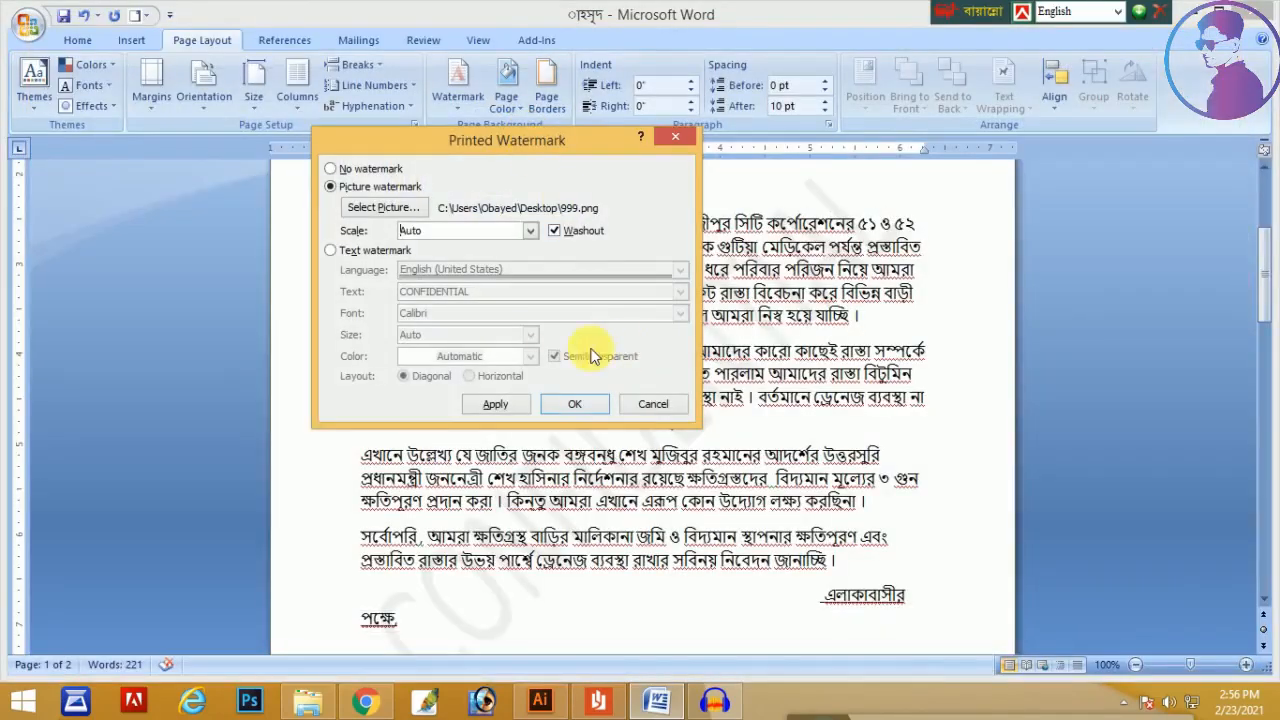
Apply the picture watermark with Auto scale and Washout, and check it behind the letter's text
{"action": "left_click", "coordinate": [530, 231]}
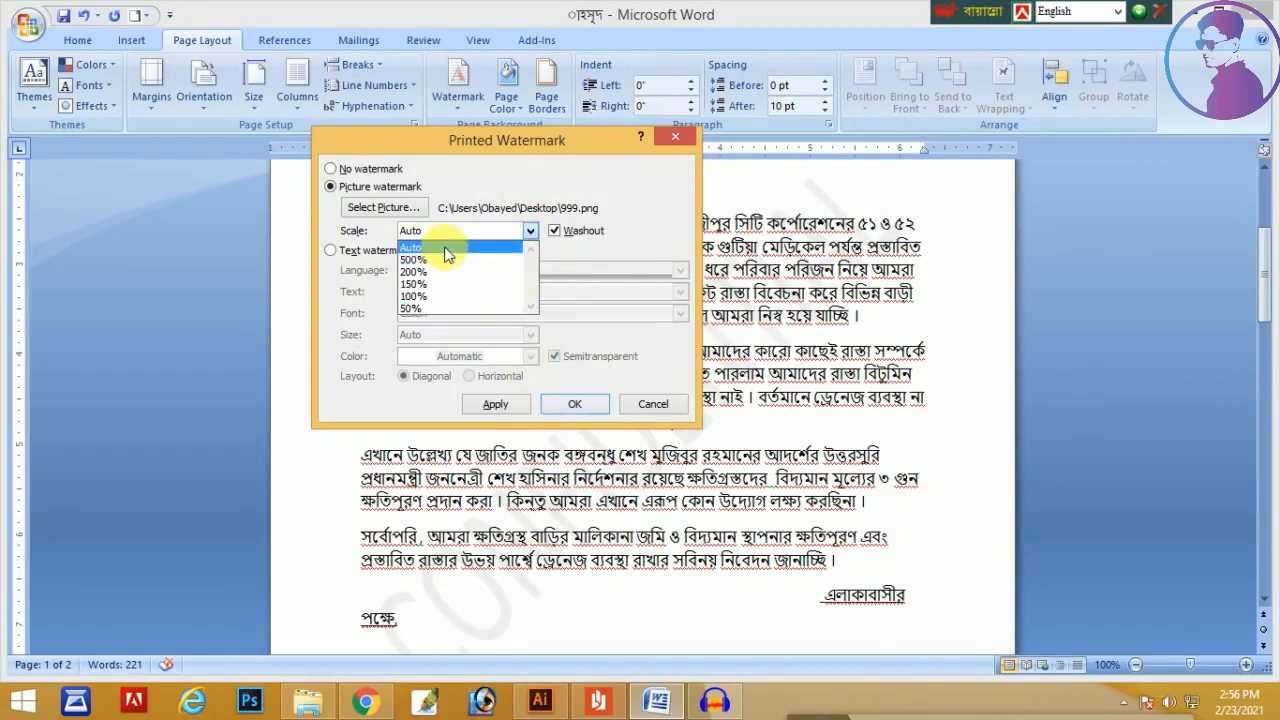
{"action": "left_click", "coordinate": [588, 406]}
{"action": "left_click", "coordinate": [588, 406]}
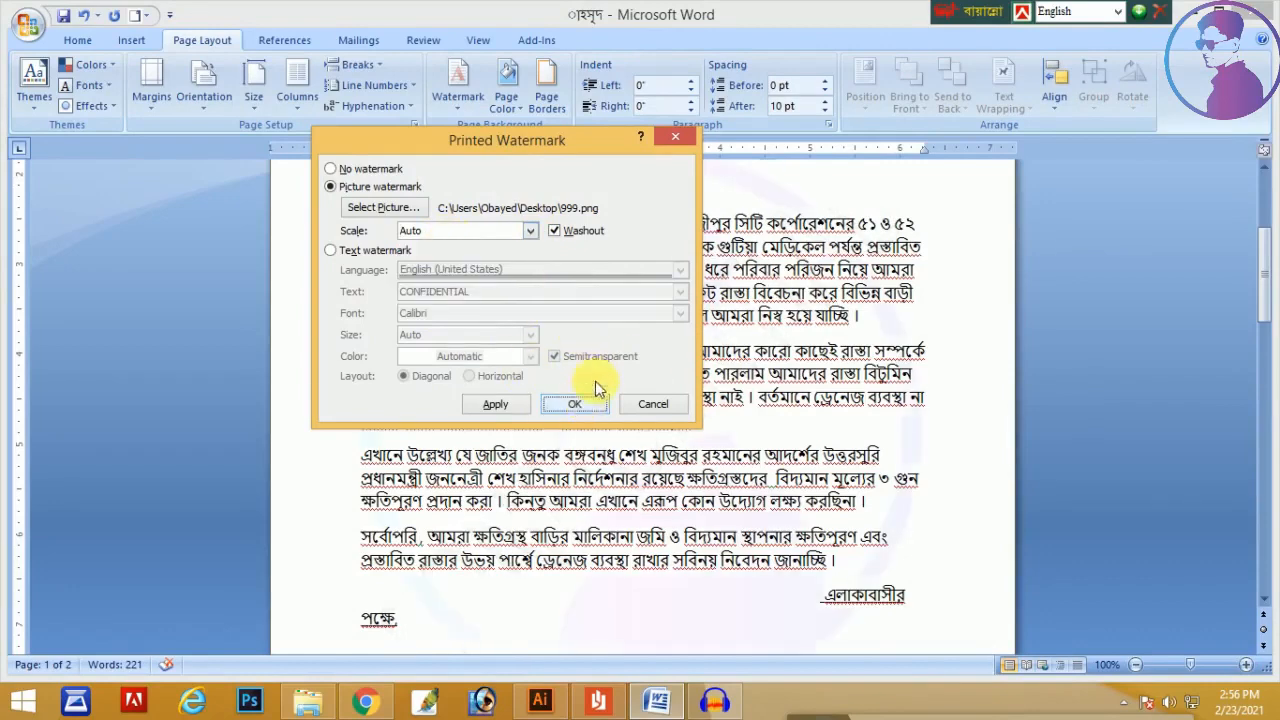
{"action": "scroll", "coordinate": [640, 300], "scroll_direction": "up", "scroll_amount": 3}
{"action": "scroll", "coordinate": [637, 378], "scroll_direction": "down", "scroll_amount": 1}
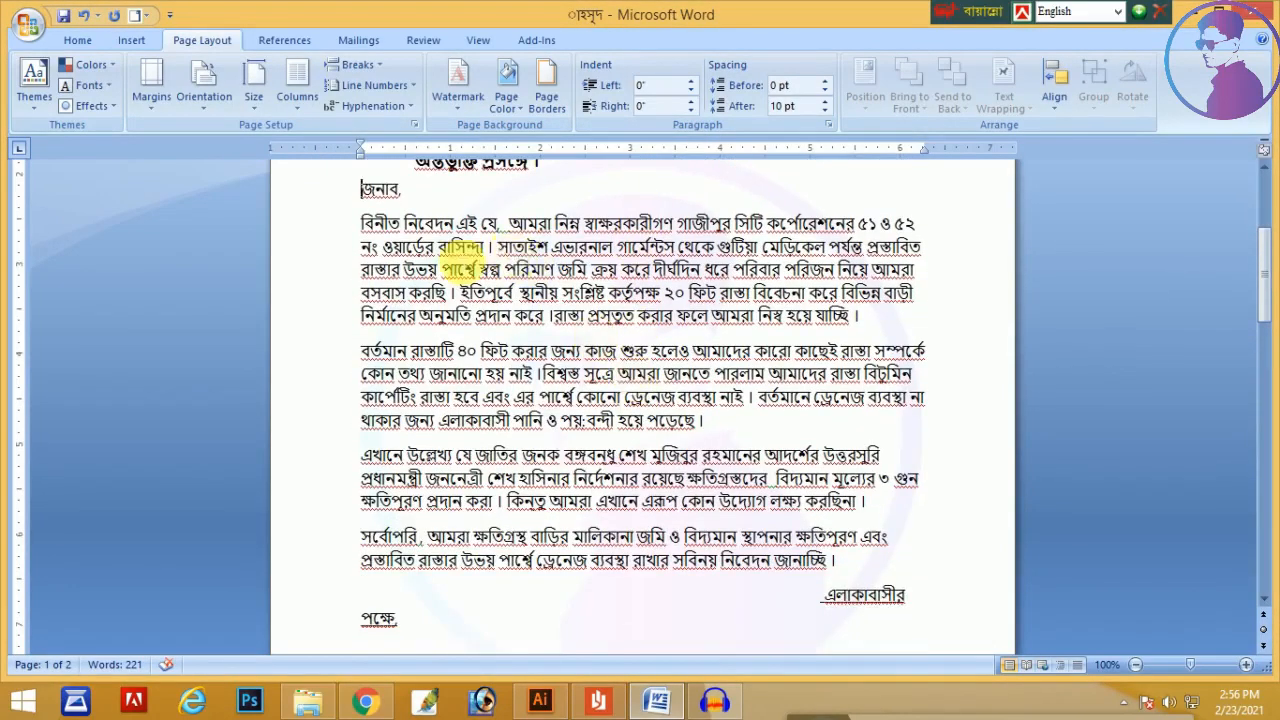
{"action": "scroll", "coordinate": [630, 446], "scroll_direction": "down", "scroll_amount": 2}
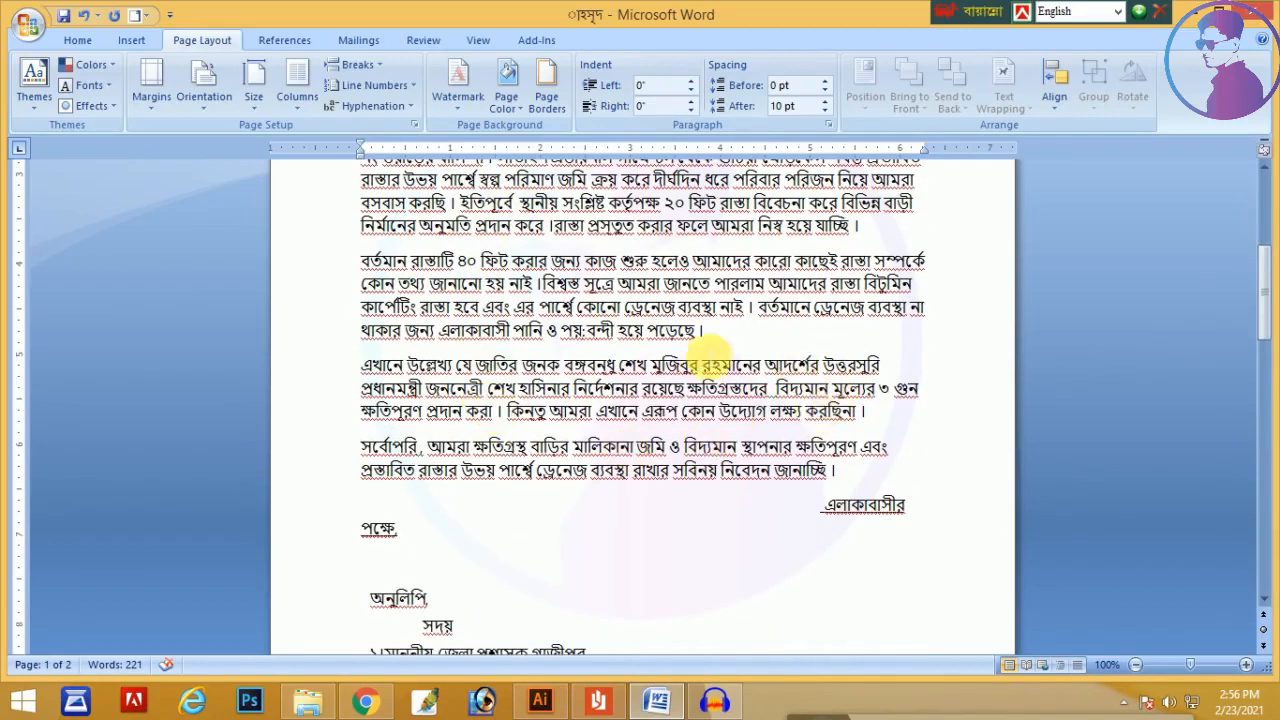
{"action": "scroll", "coordinate": [620, 405], "scroll_direction": "up", "scroll_amount": 4}
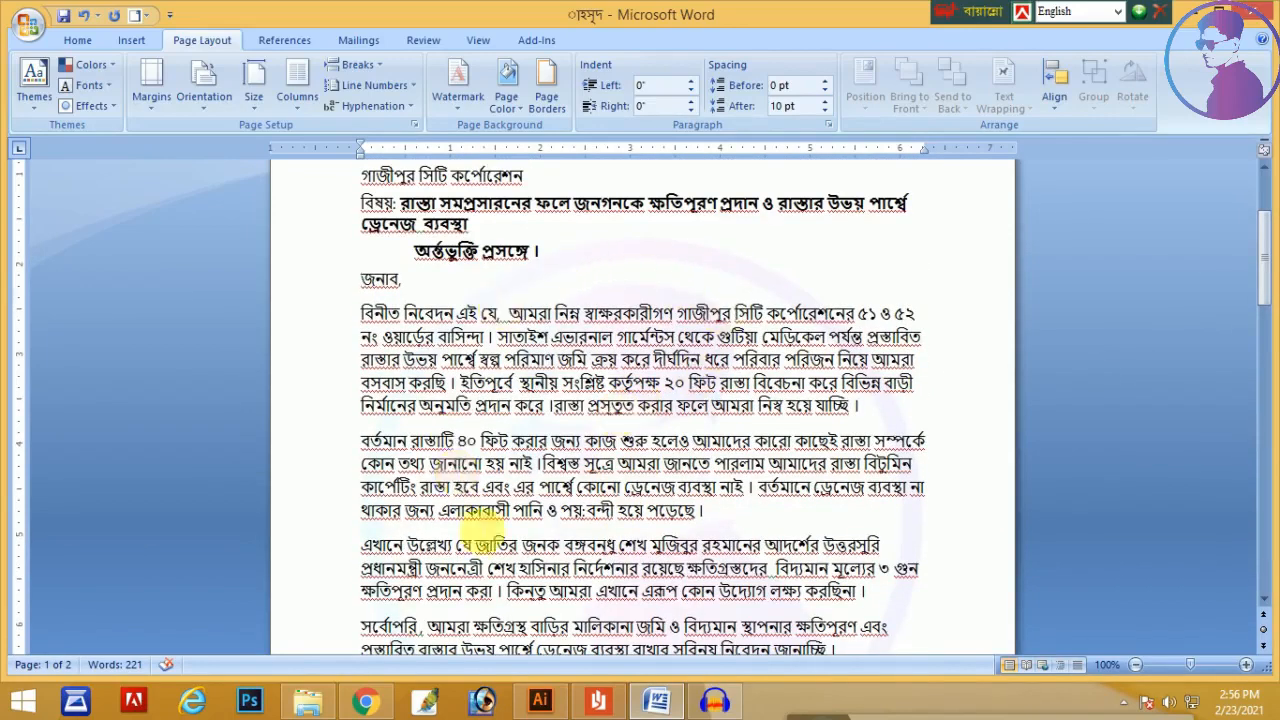
Set the existing picture watermark's scale to 200% and check its size on the page
{"action": "left_click", "coordinate": [457, 100]}
{"action": "left_click", "coordinate": [510, 479]}
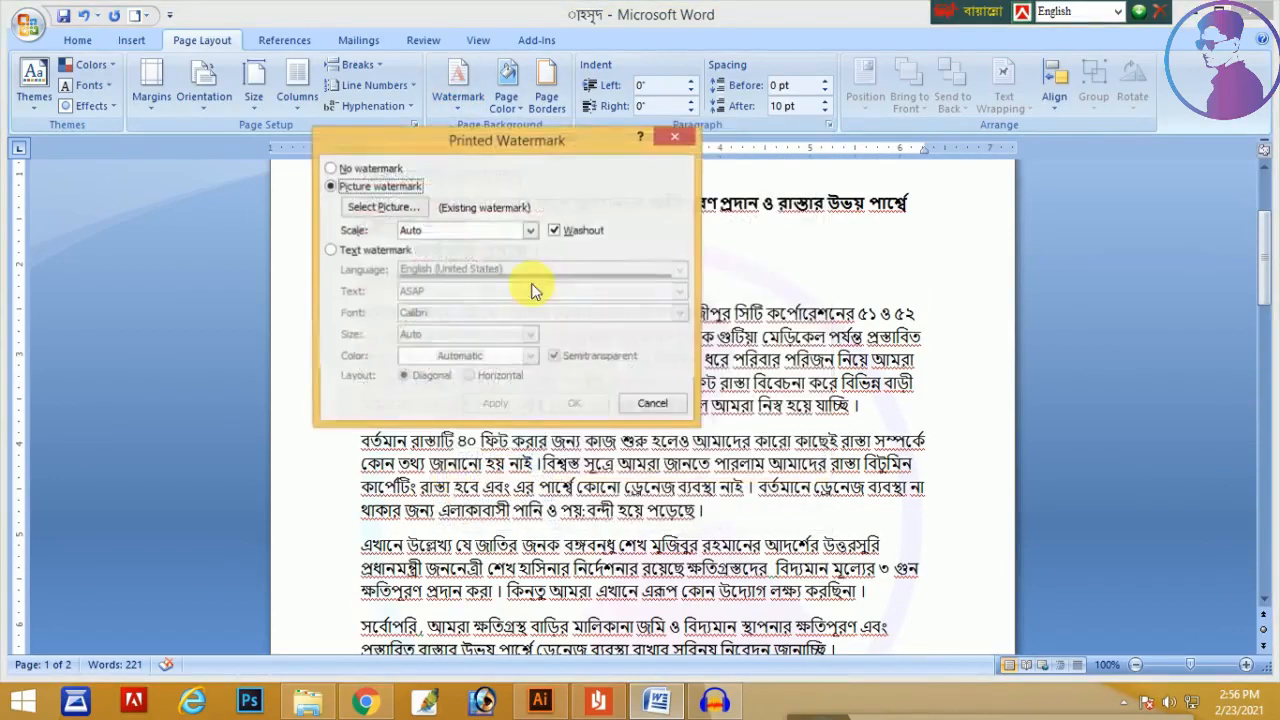
{"action": "left_click", "coordinate": [530, 231]}
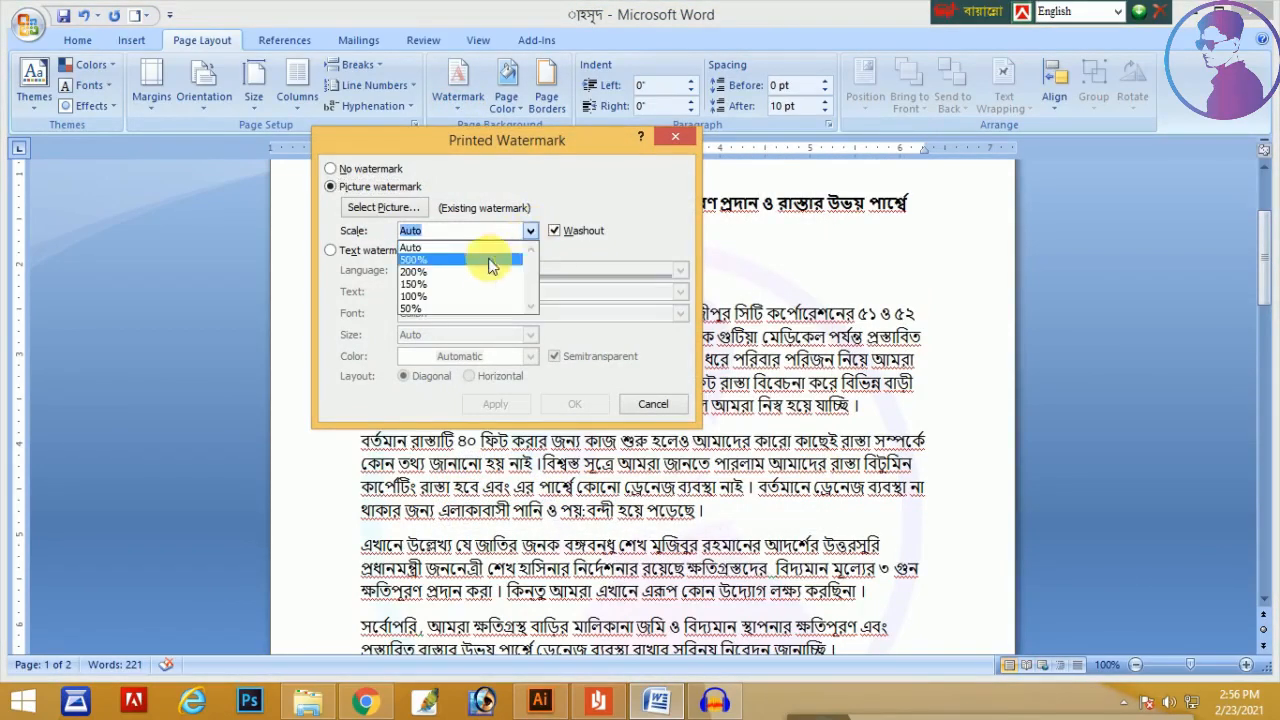
{"action": "left_click", "coordinate": [416, 271]}
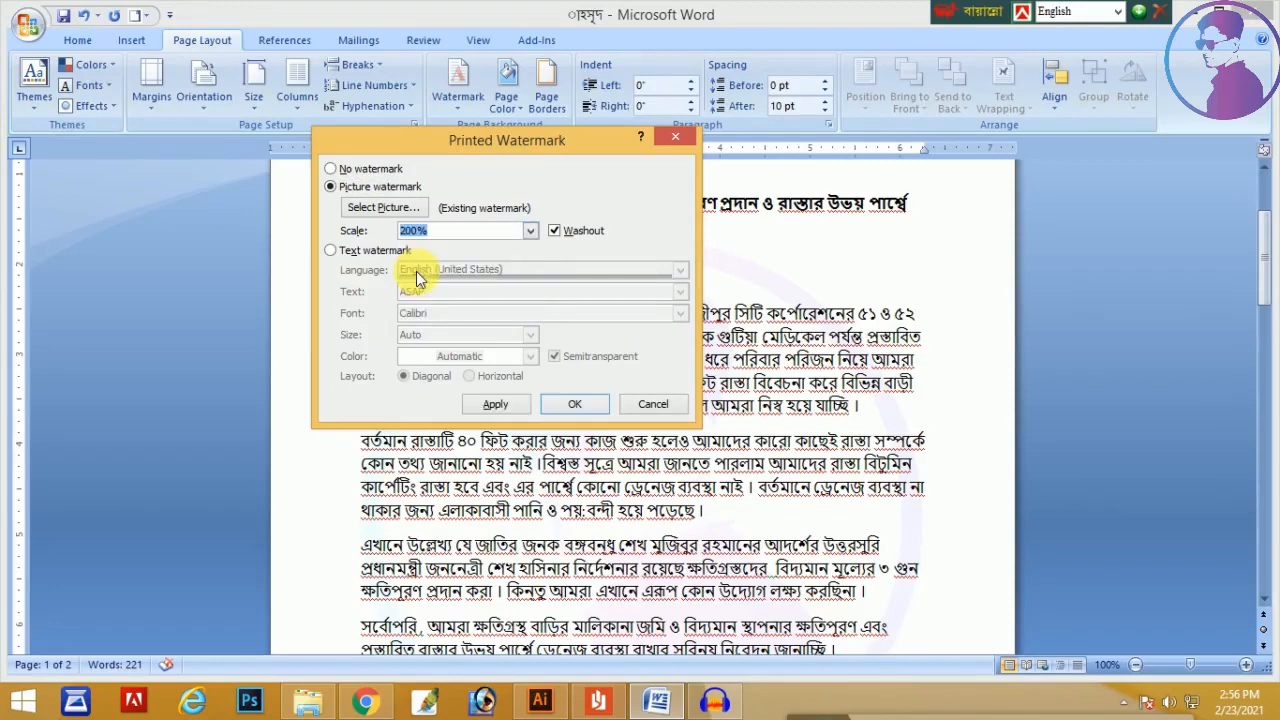
{"action": "left_click", "coordinate": [573, 404]}
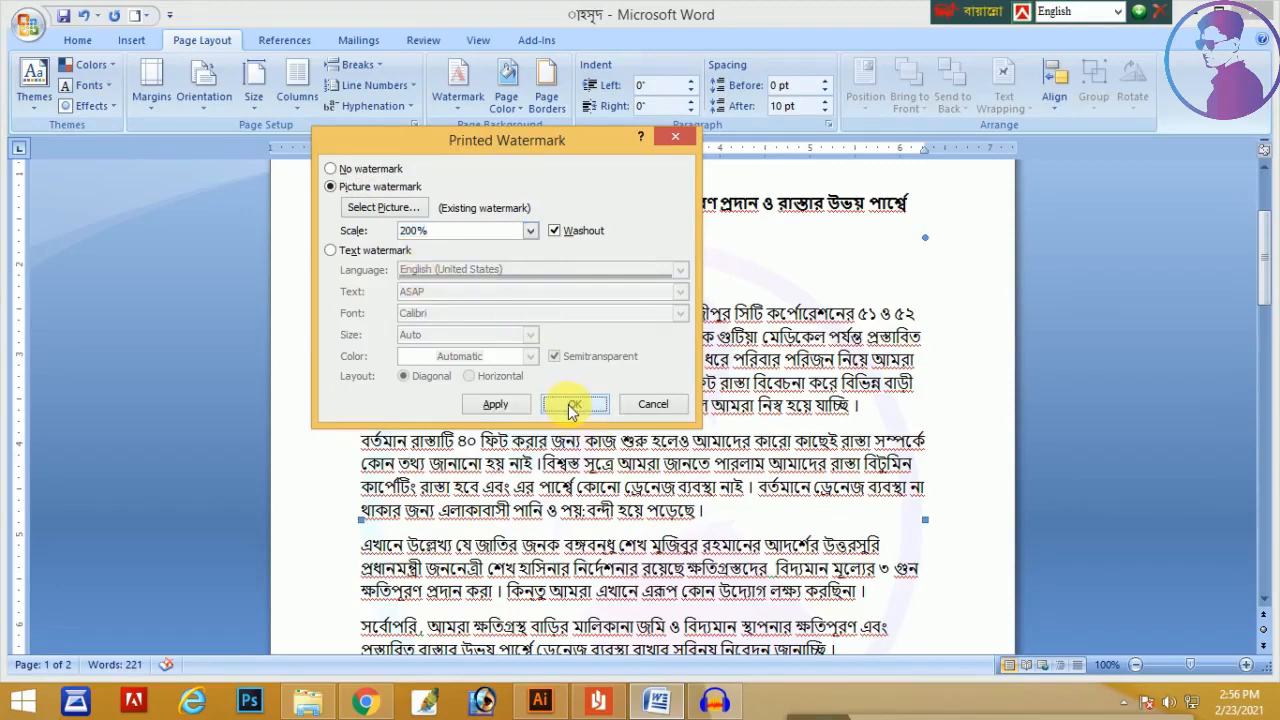
{"action": "scroll", "coordinate": [614, 420], "scroll_direction": "up", "scroll_amount": 2}
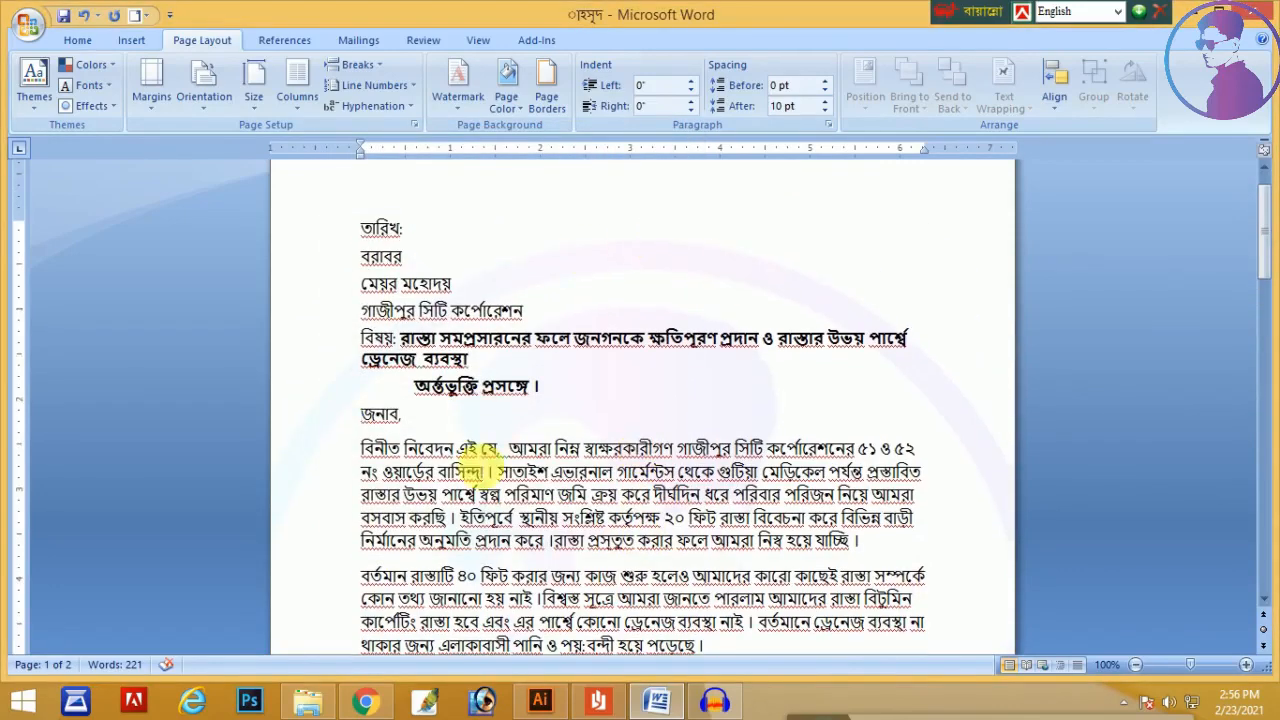
Remove the picture watermark from the letter and check that the pages are clear
{"action": "left_click", "coordinate": [456, 110]}
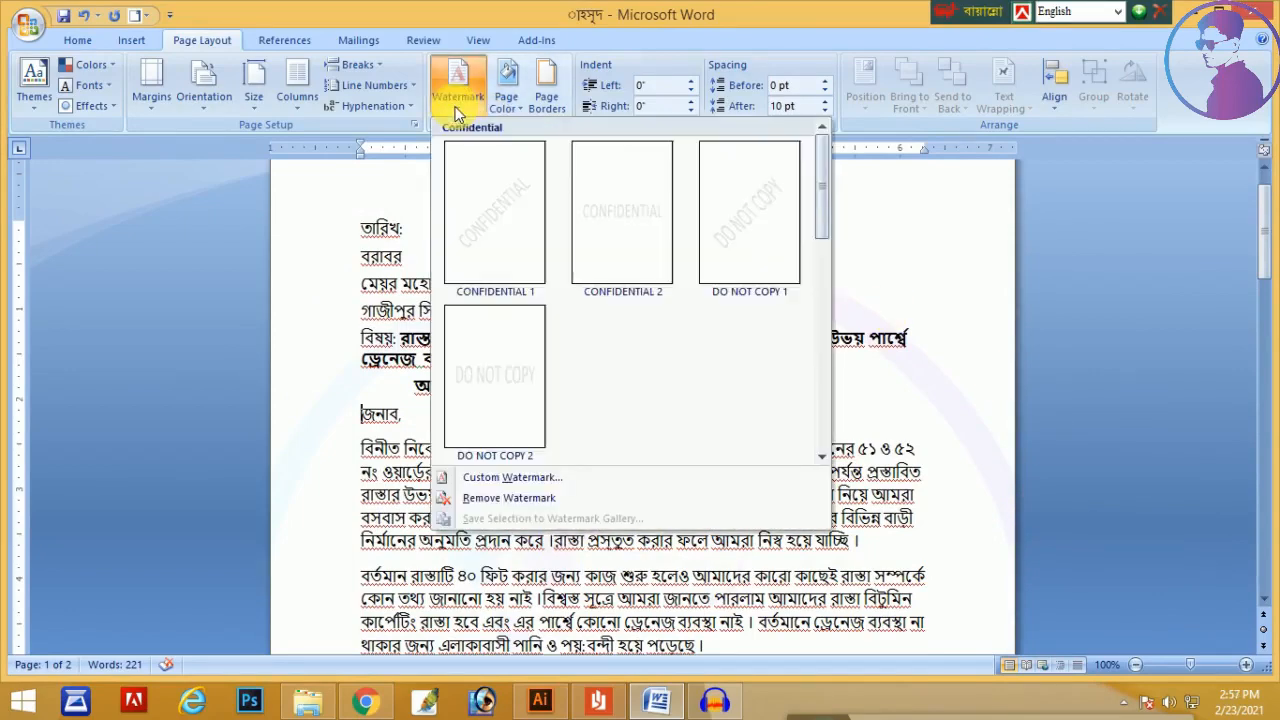
{"action": "left_click", "coordinate": [521, 499]}
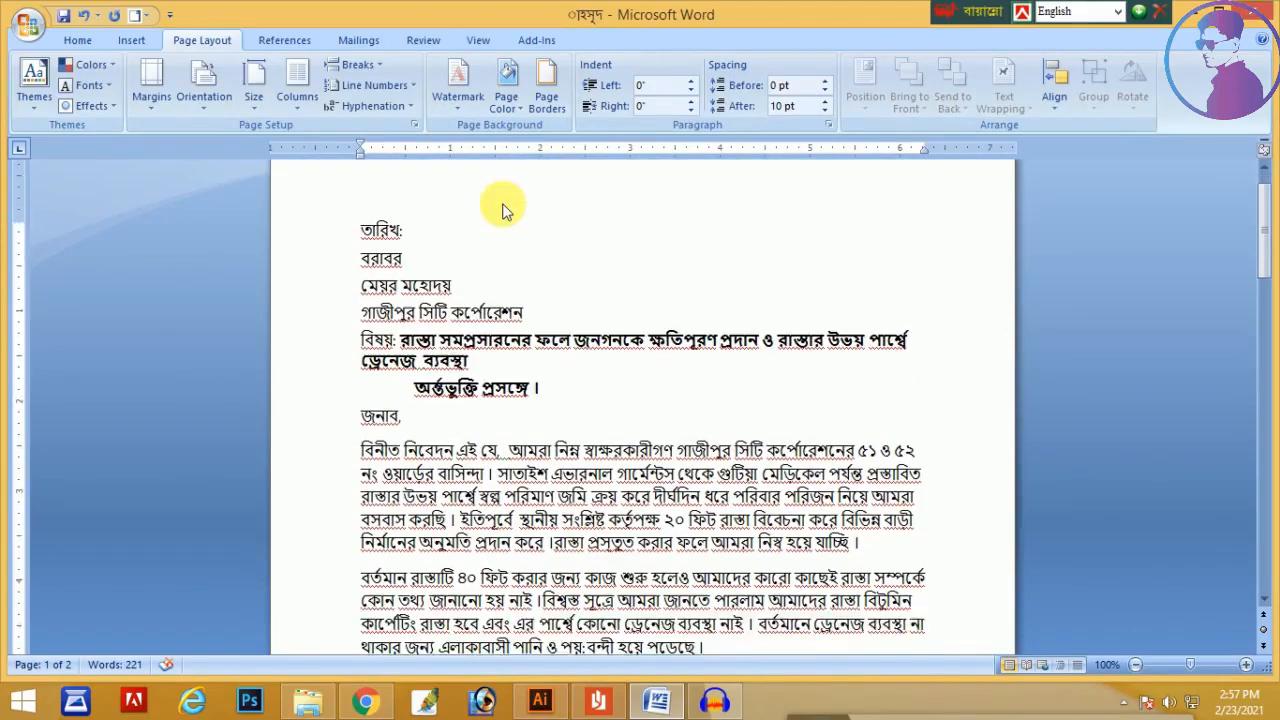
{"action": "scroll", "coordinate": [500, 210], "scroll_direction": "down", "scroll_amount": 5}
{"action": "scroll", "coordinate": [497, 226], "scroll_direction": "up", "scroll_amount": 5}
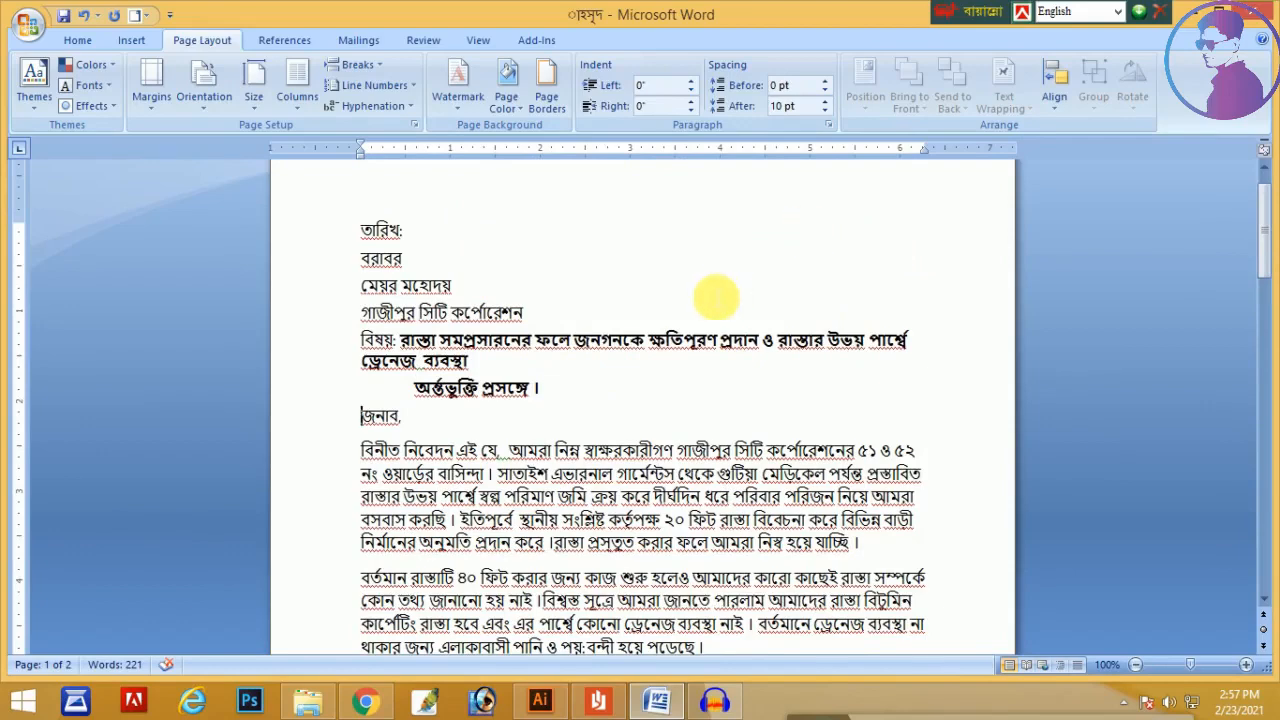
Try the standard yellow page color on the letter, and reset the page background to No Color
{"action": "left_click", "coordinate": [515, 90]}
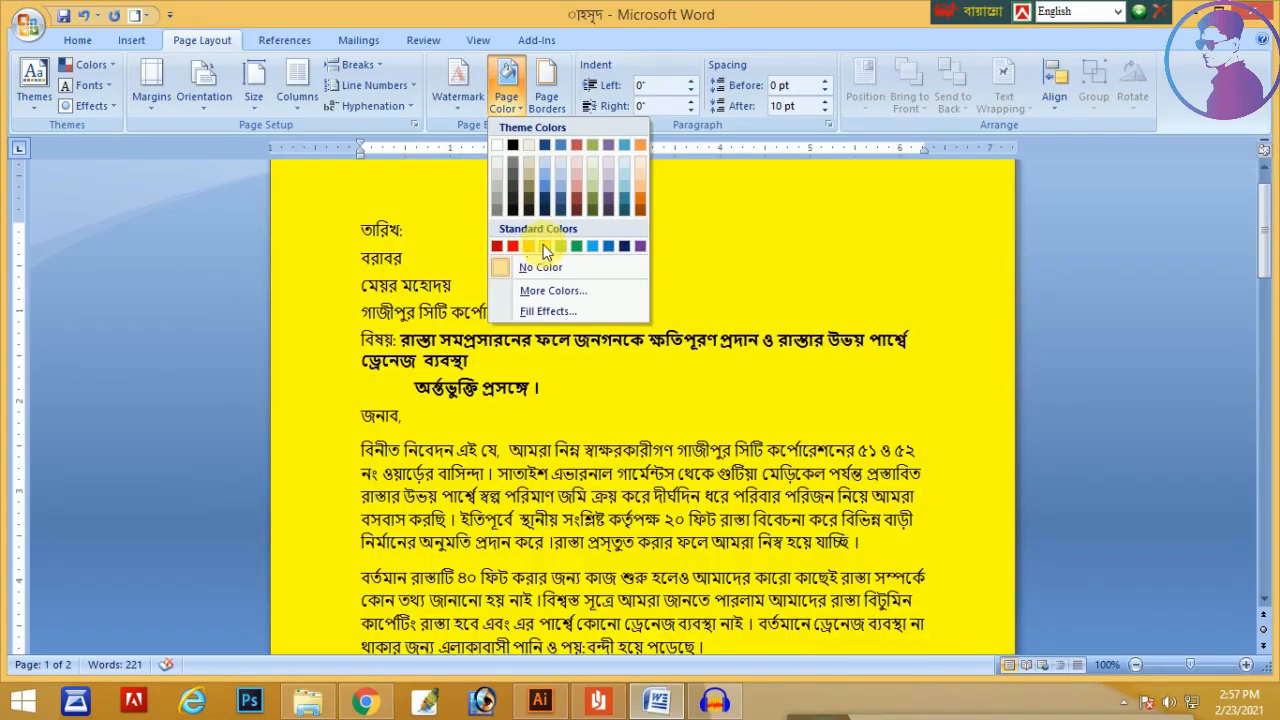
{"action": "left_click", "coordinate": [544, 246]}
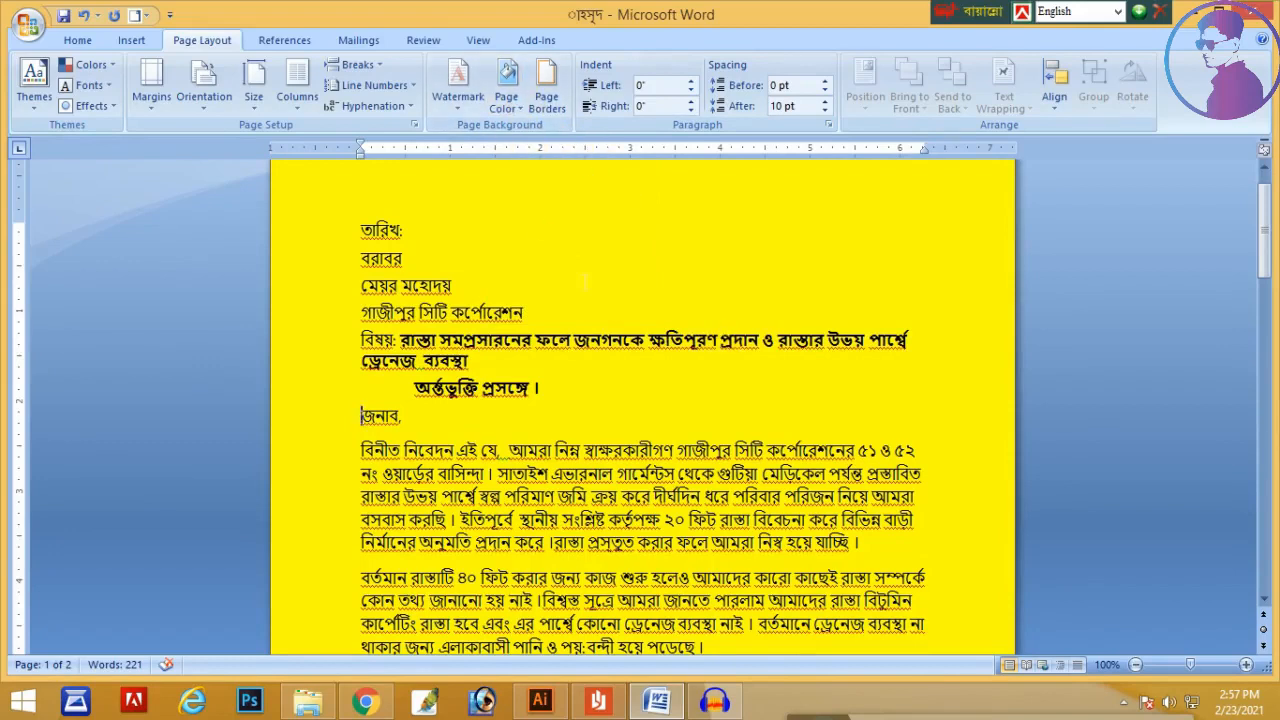
{"action": "left_click", "coordinate": [508, 106]}
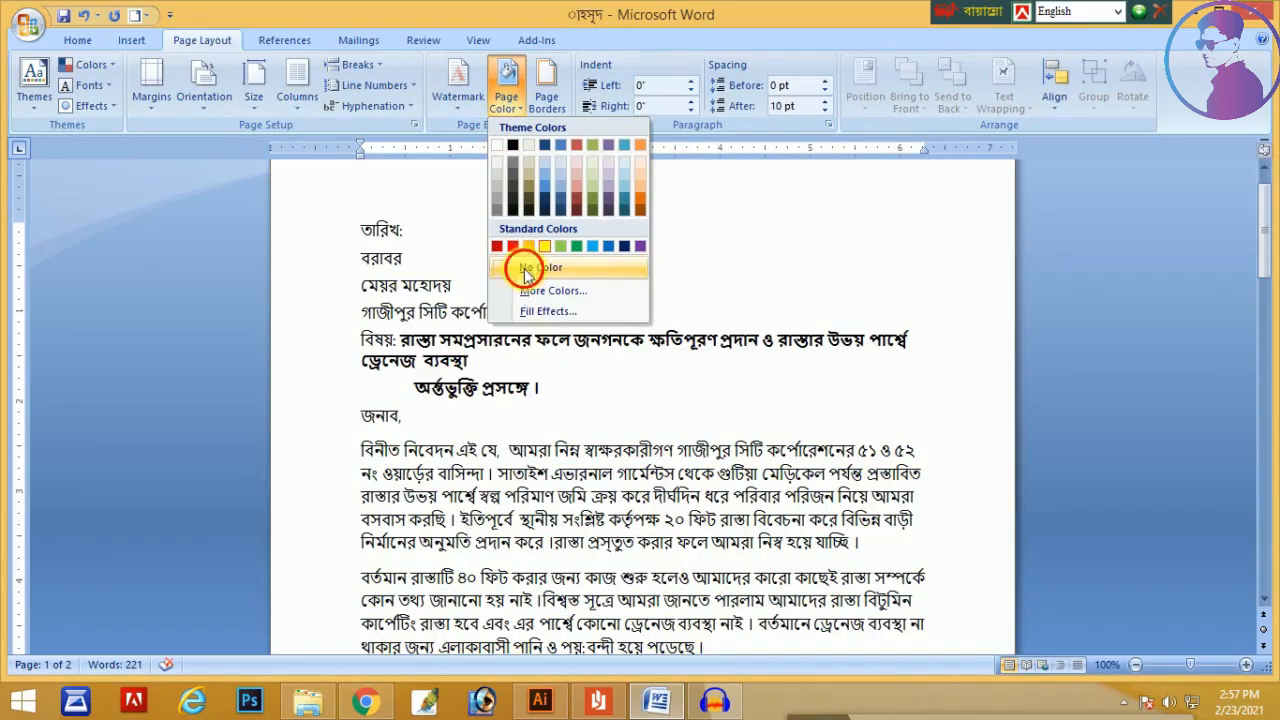
{"action": "left_click", "coordinate": [525, 270]}
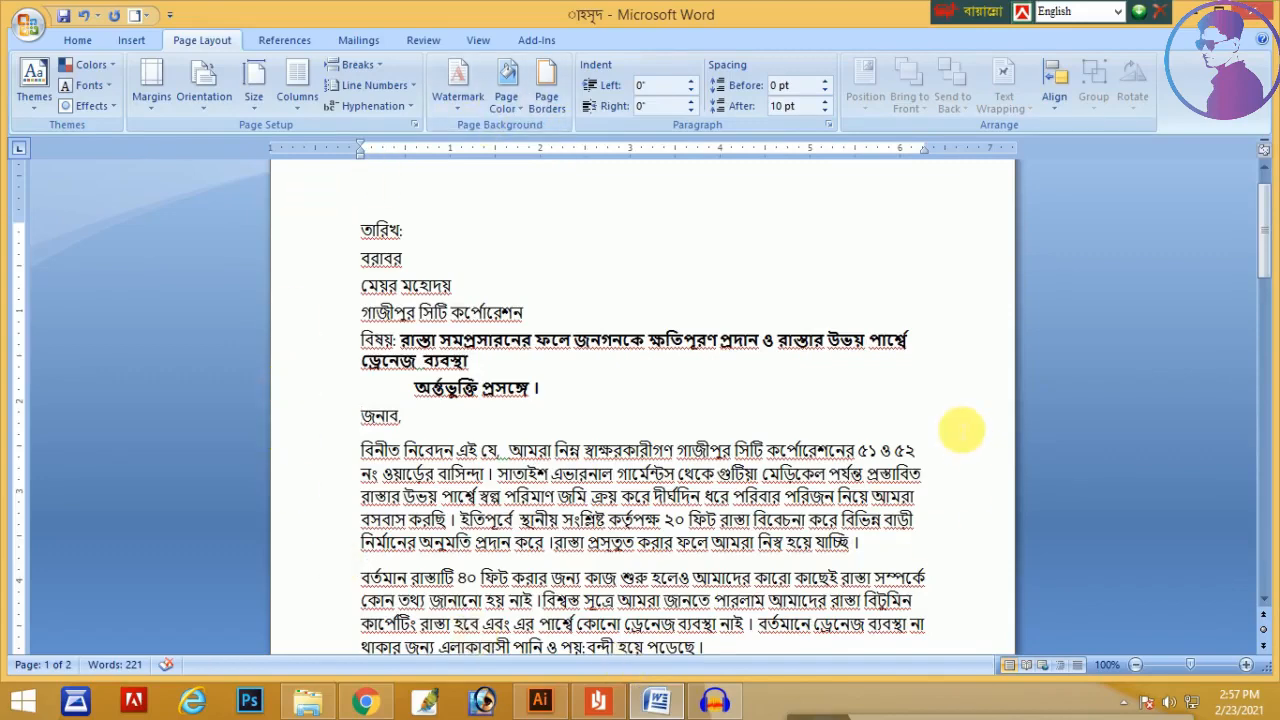
Apply a Box page border with a dashed line style and 6 pt width to the whole document
{"action": "left_click", "coordinate": [546, 92]}
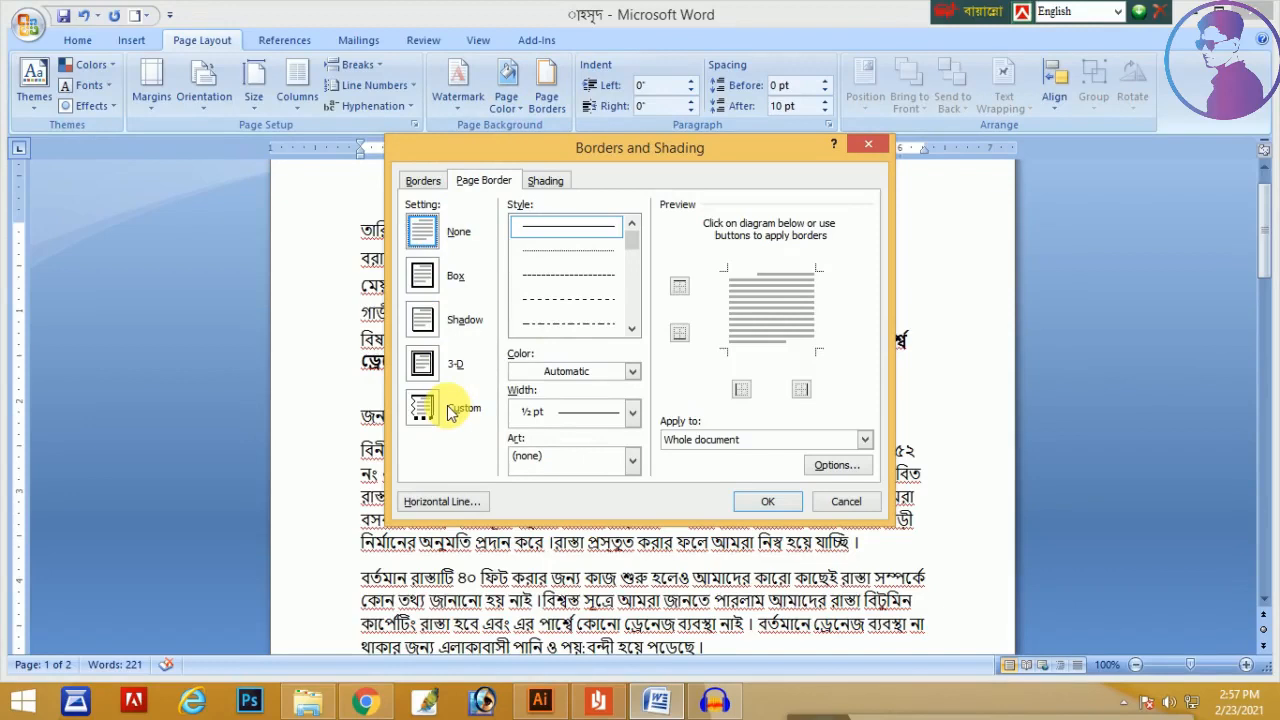
{"action": "left_click", "coordinate": [424, 277]}
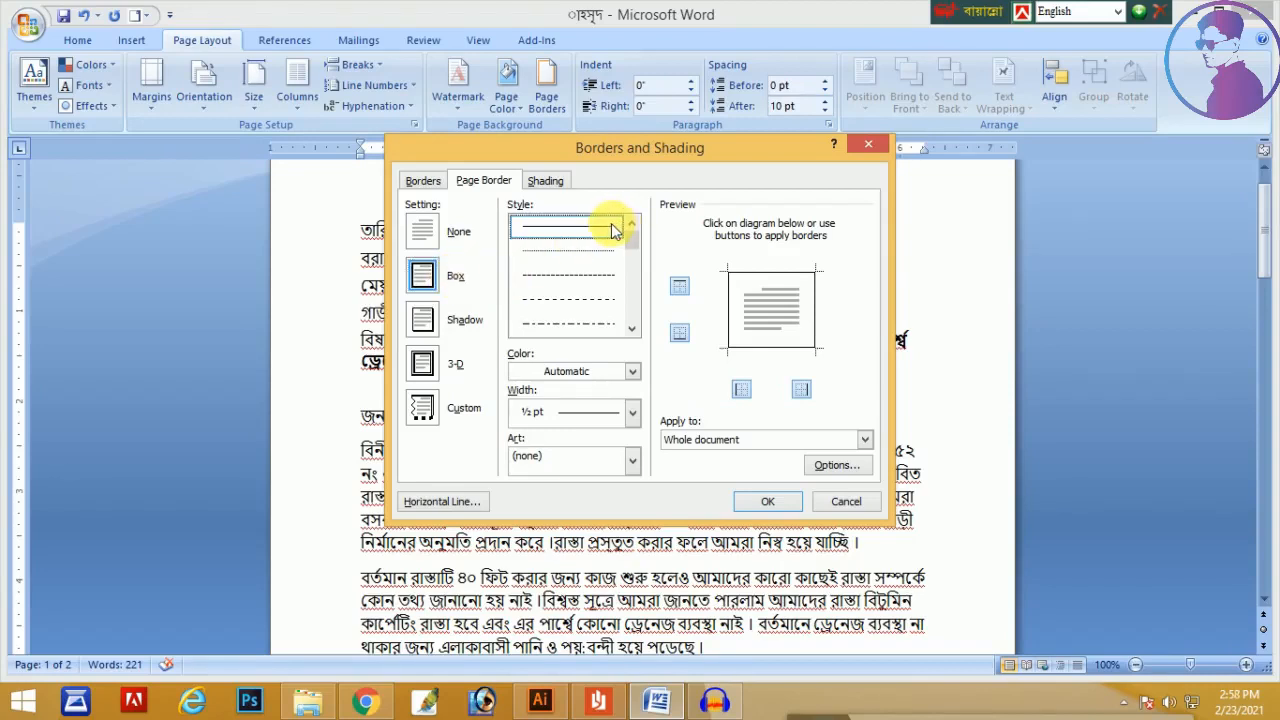
{"action": "left_click", "coordinate": [587, 279]}
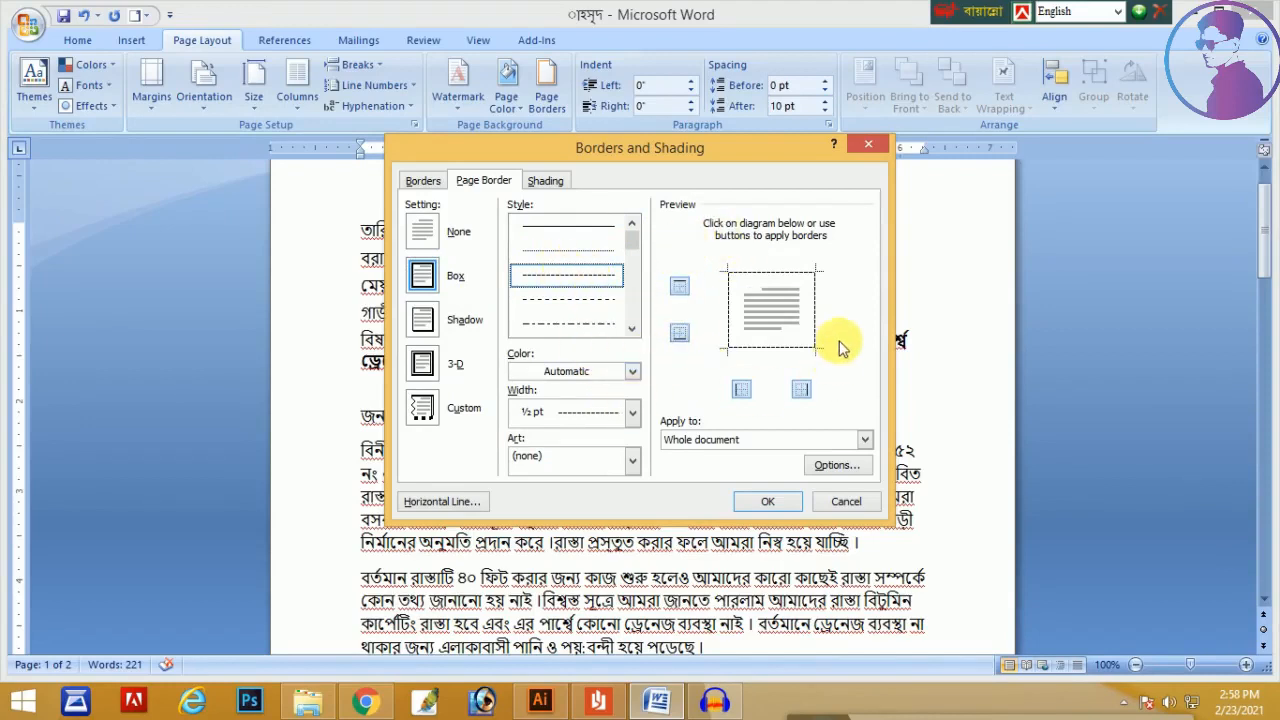
{"action": "left_click", "coordinate": [633, 414]}
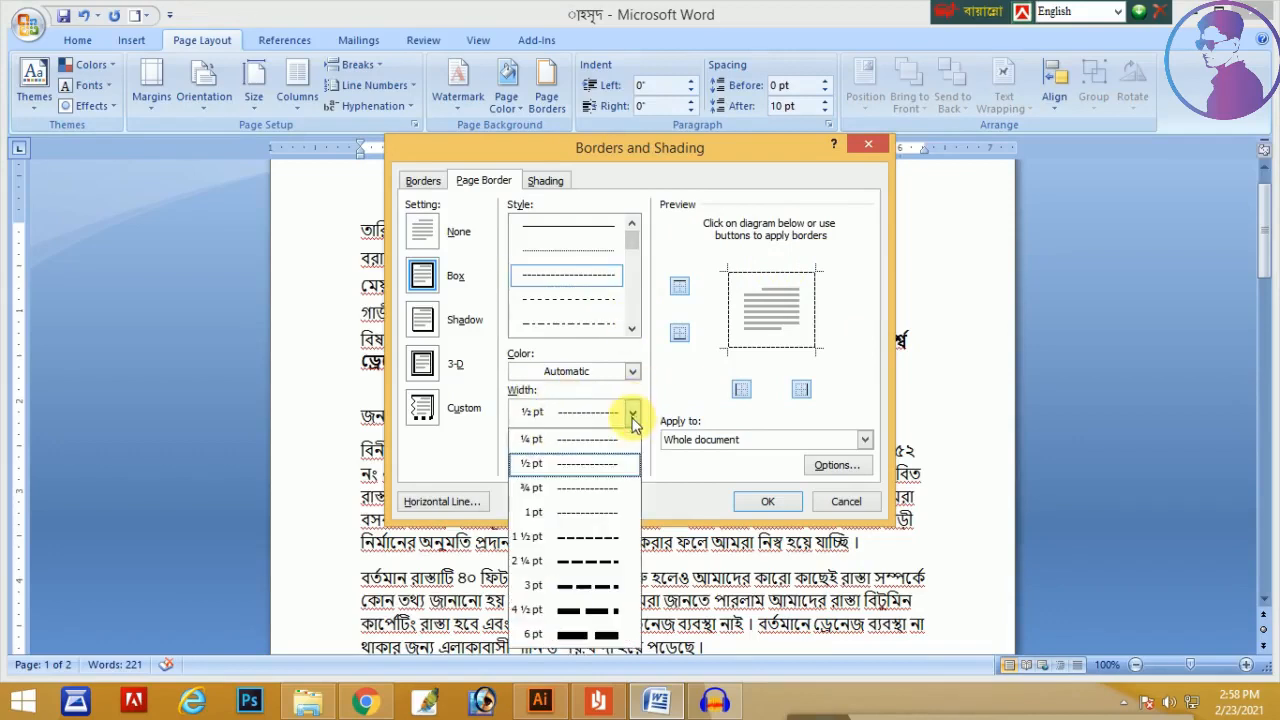
{"action": "left_click", "coordinate": [585, 635]}
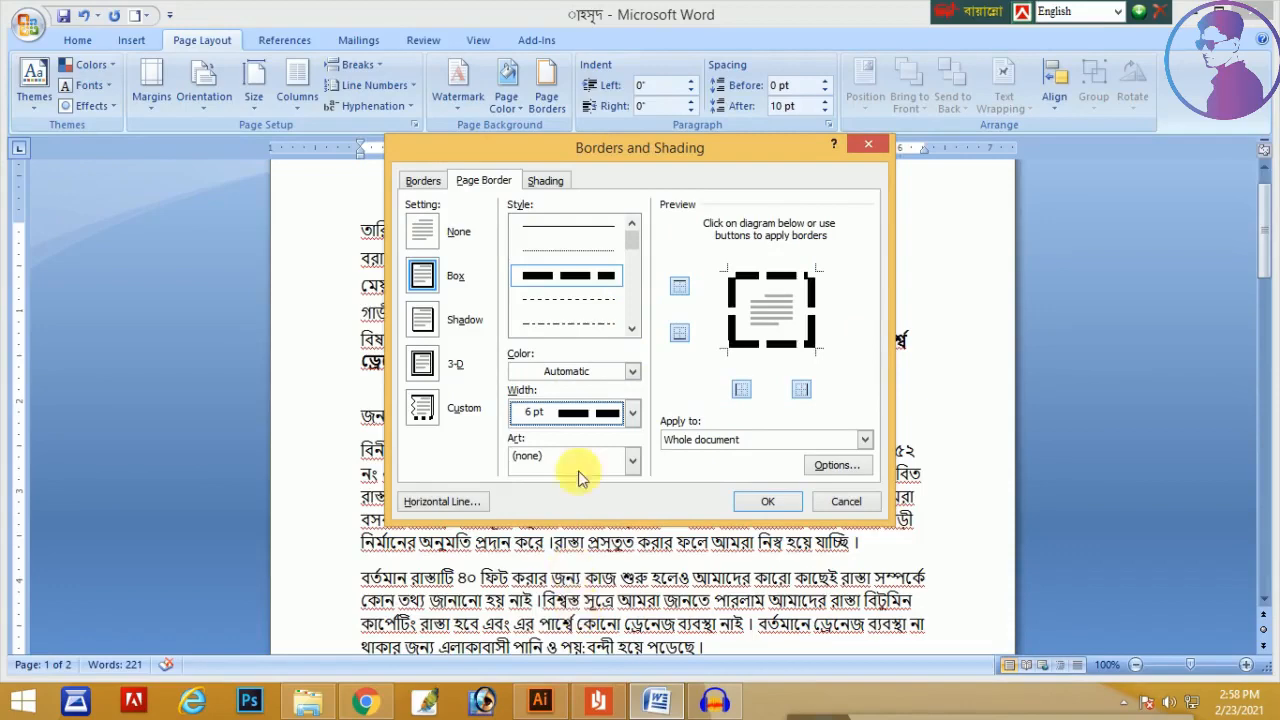
{"action": "left_click", "coordinate": [765, 502]}
{"action": "scroll", "coordinate": [878, 318], "scroll_direction": "up", "scroll_amount": 1}
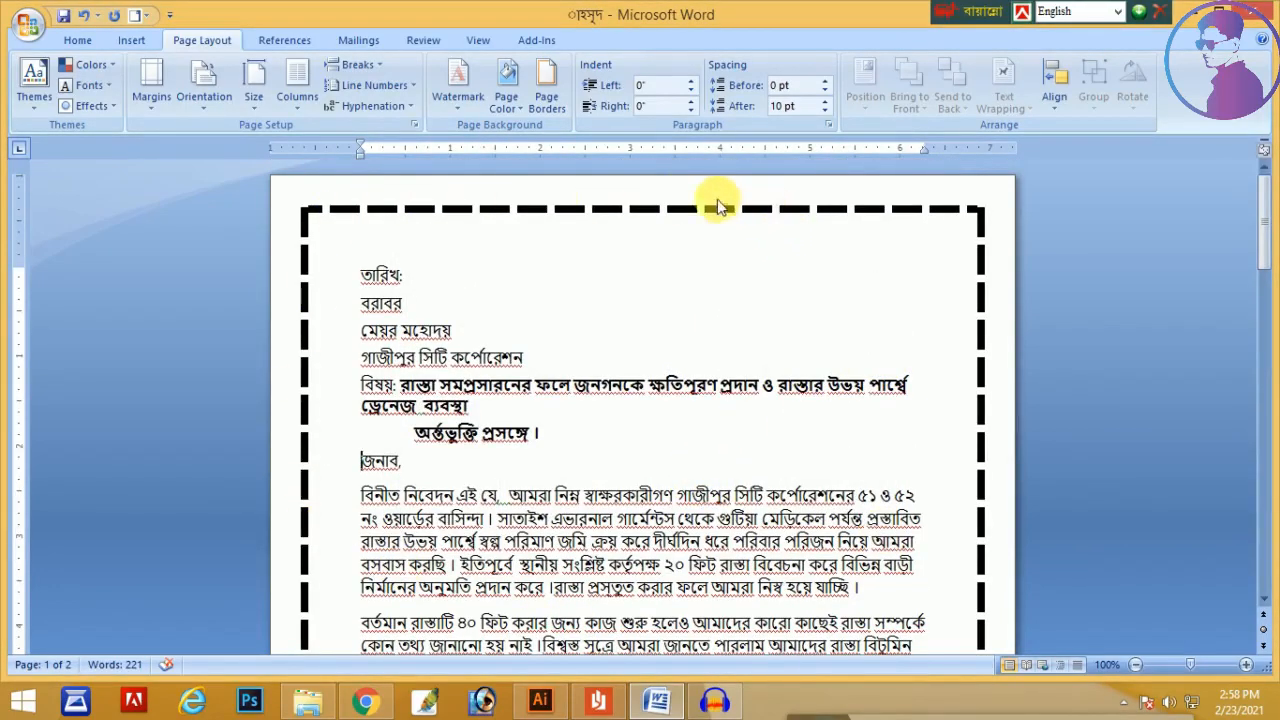
Change the page border to a solid line with a width of 6 pt
{"action": "left_click", "coordinate": [545, 85]}
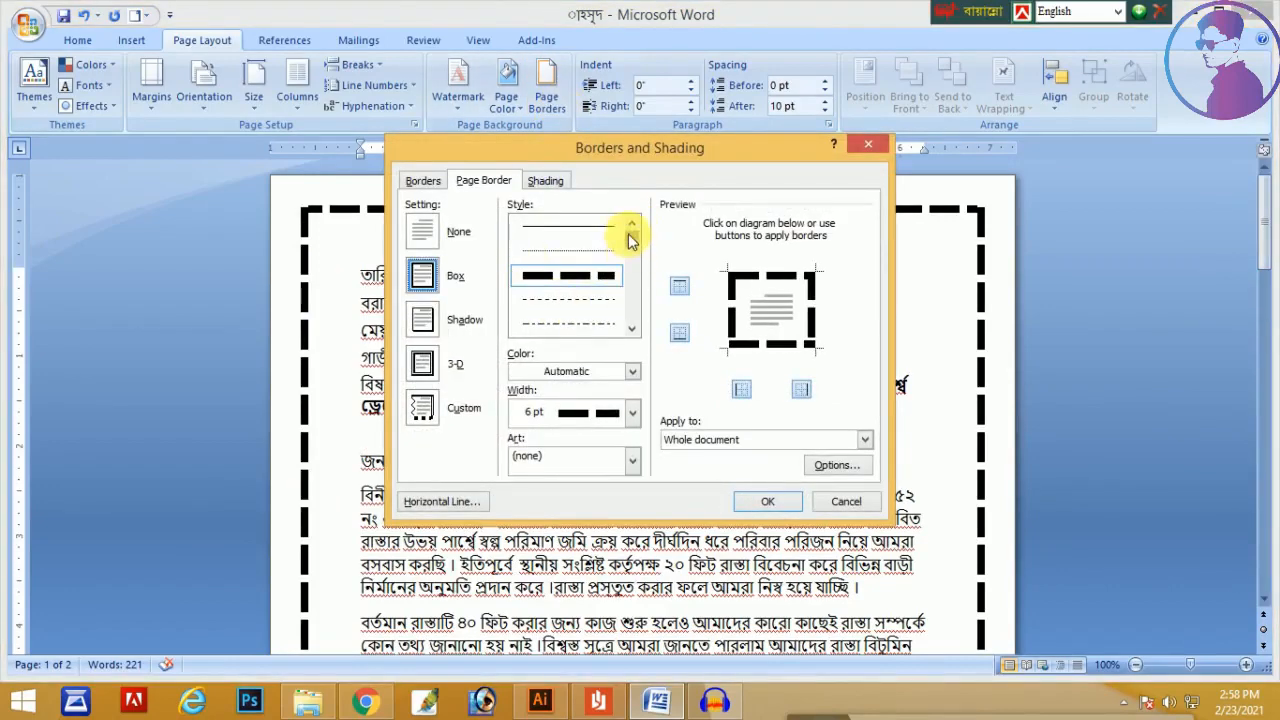
{"action": "left_click", "coordinate": [588, 229]}
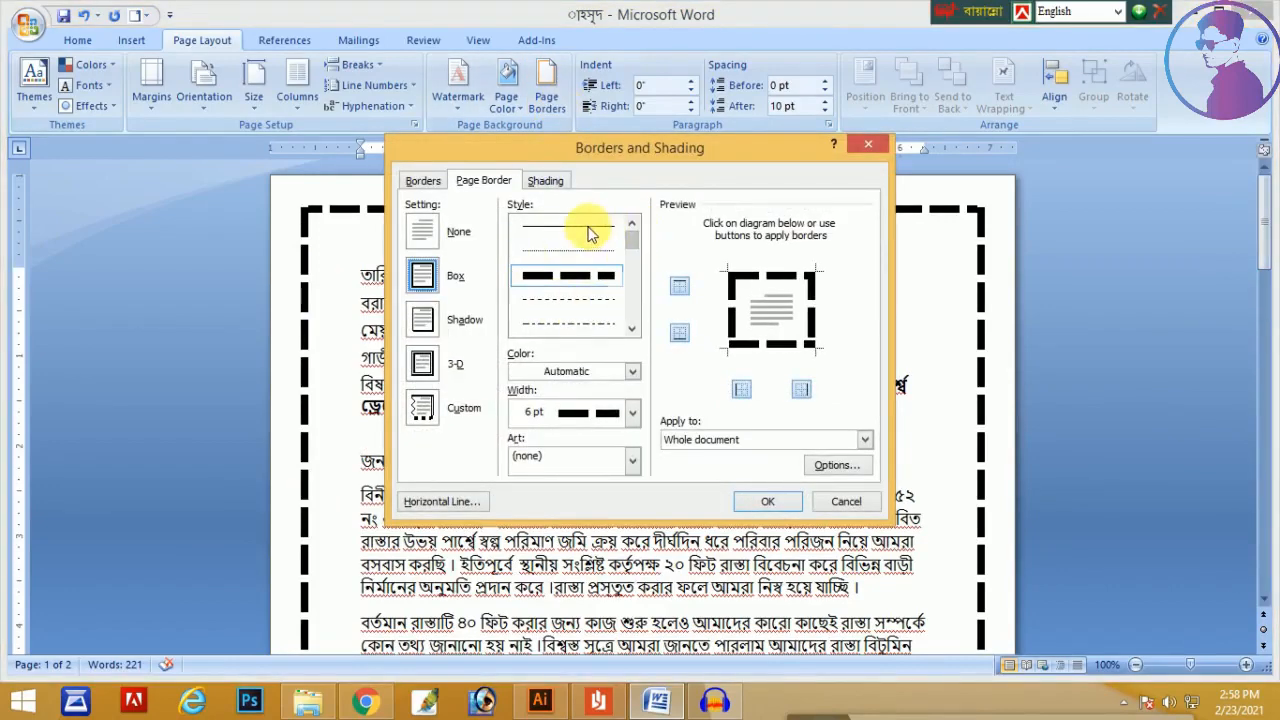
{"action": "left_click", "coordinate": [632, 412]}
{"action": "left_click", "coordinate": [585, 633]}
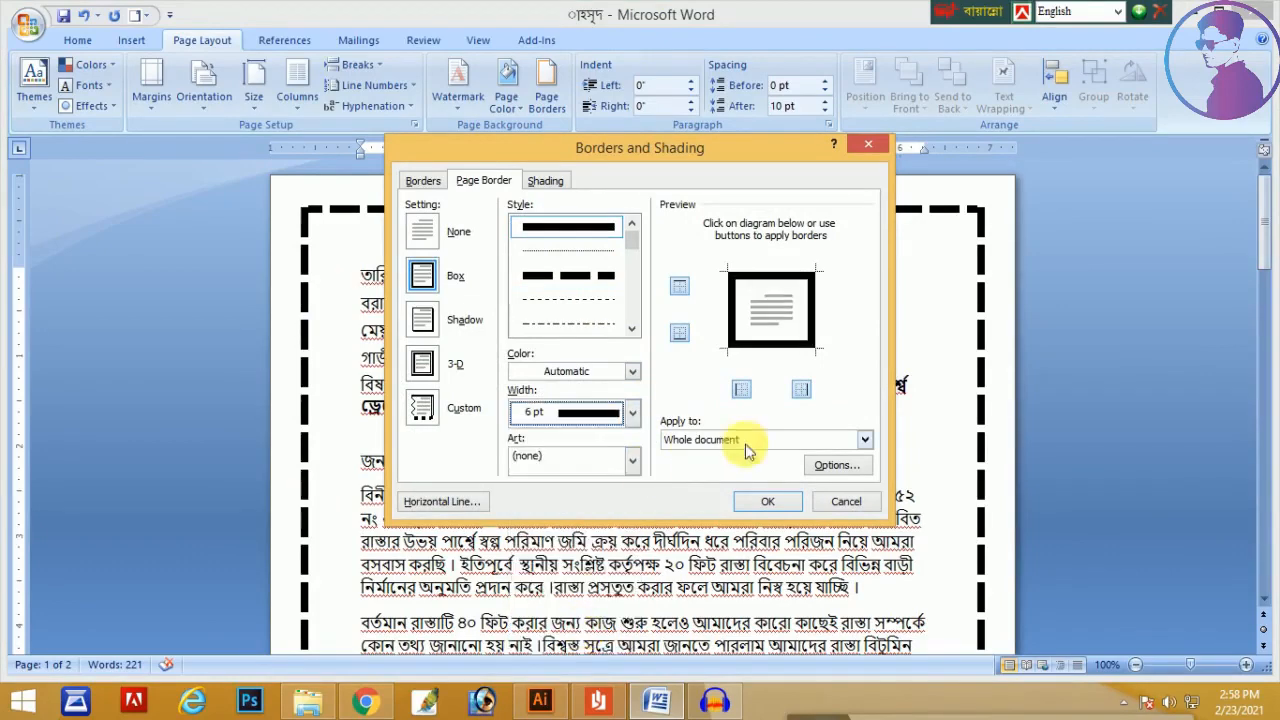
{"action": "left_click", "coordinate": [762, 502]}
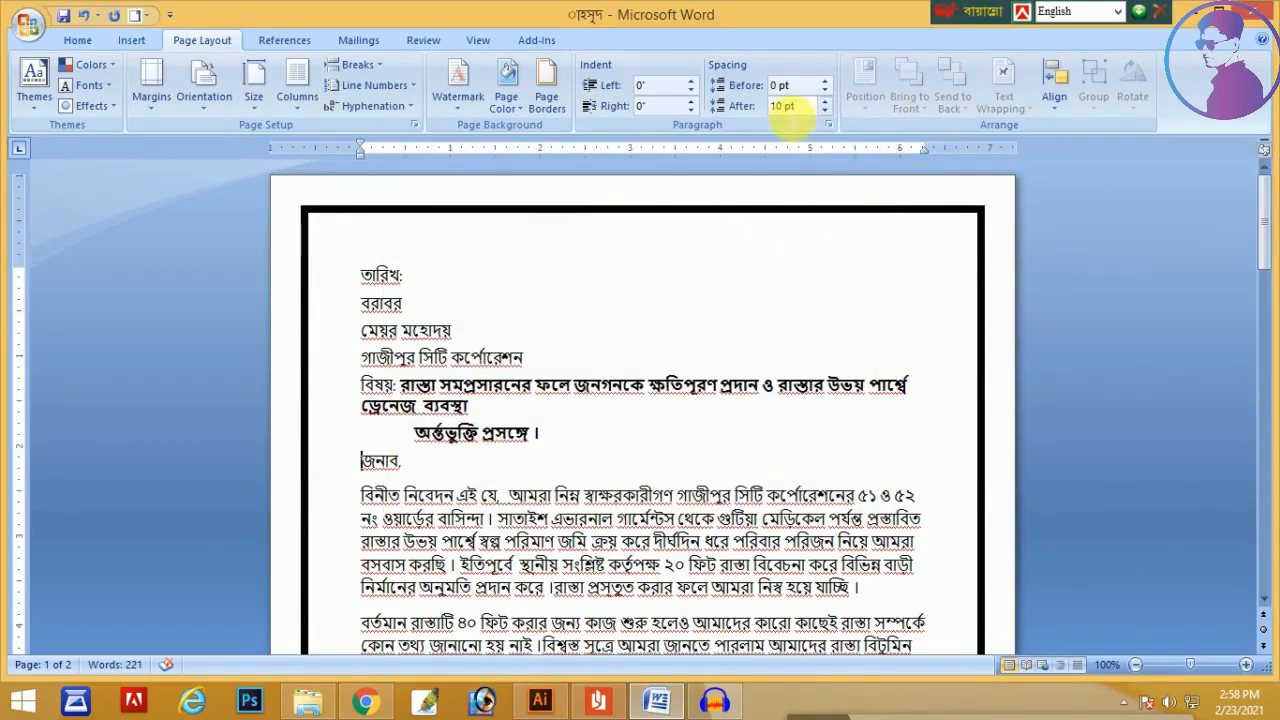
Color the solid page border standard green
{"action": "left_click", "coordinate": [558, 104]}
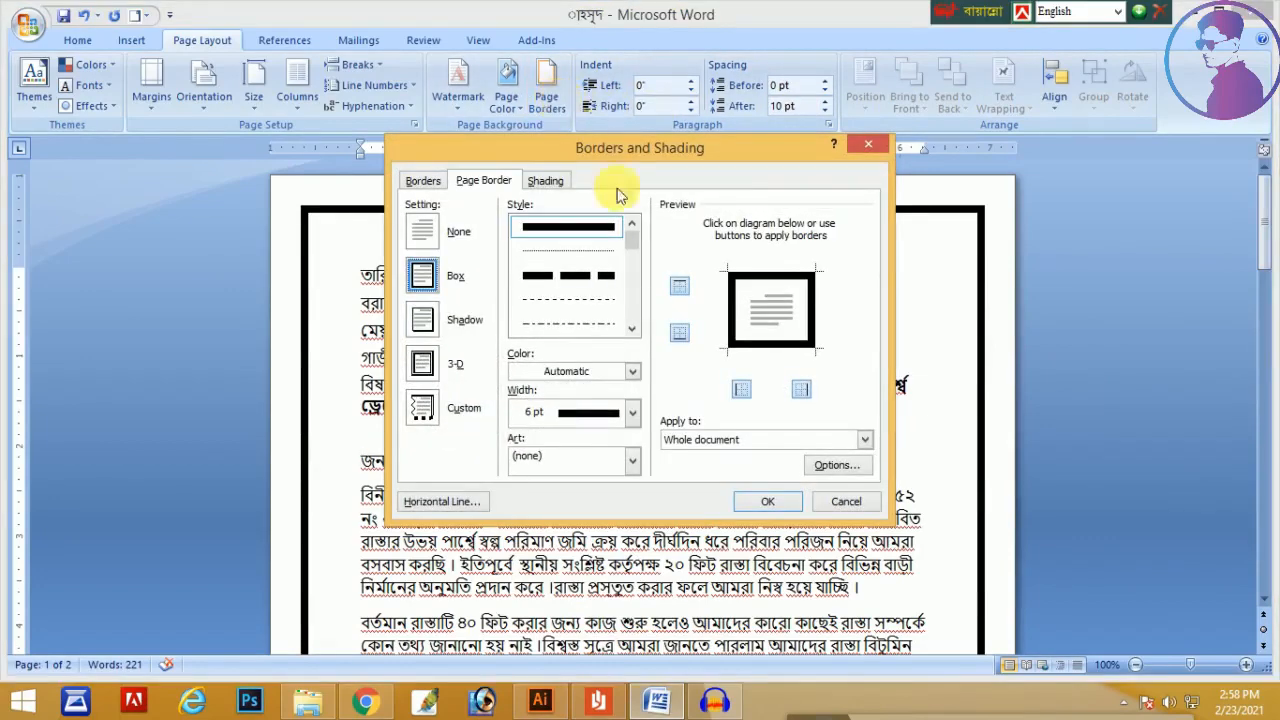
{"action": "left_click", "coordinate": [628, 373]}
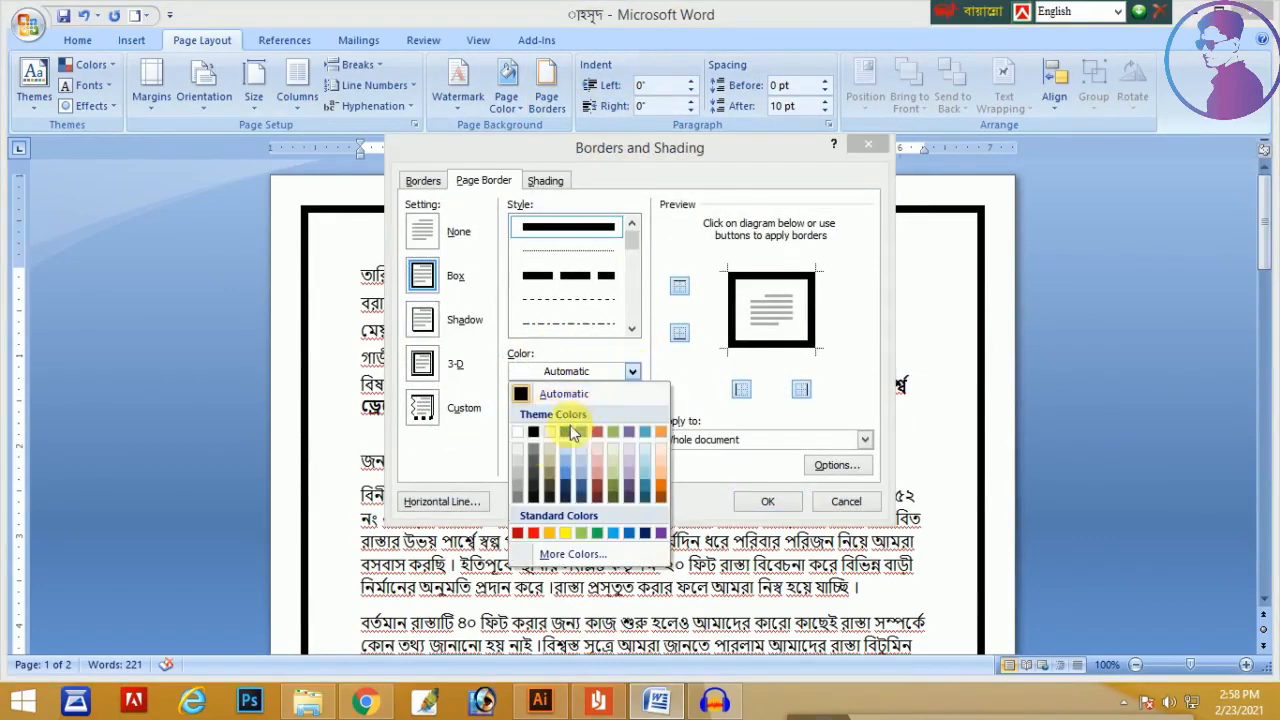
{"action": "left_click", "coordinate": [597, 533]}
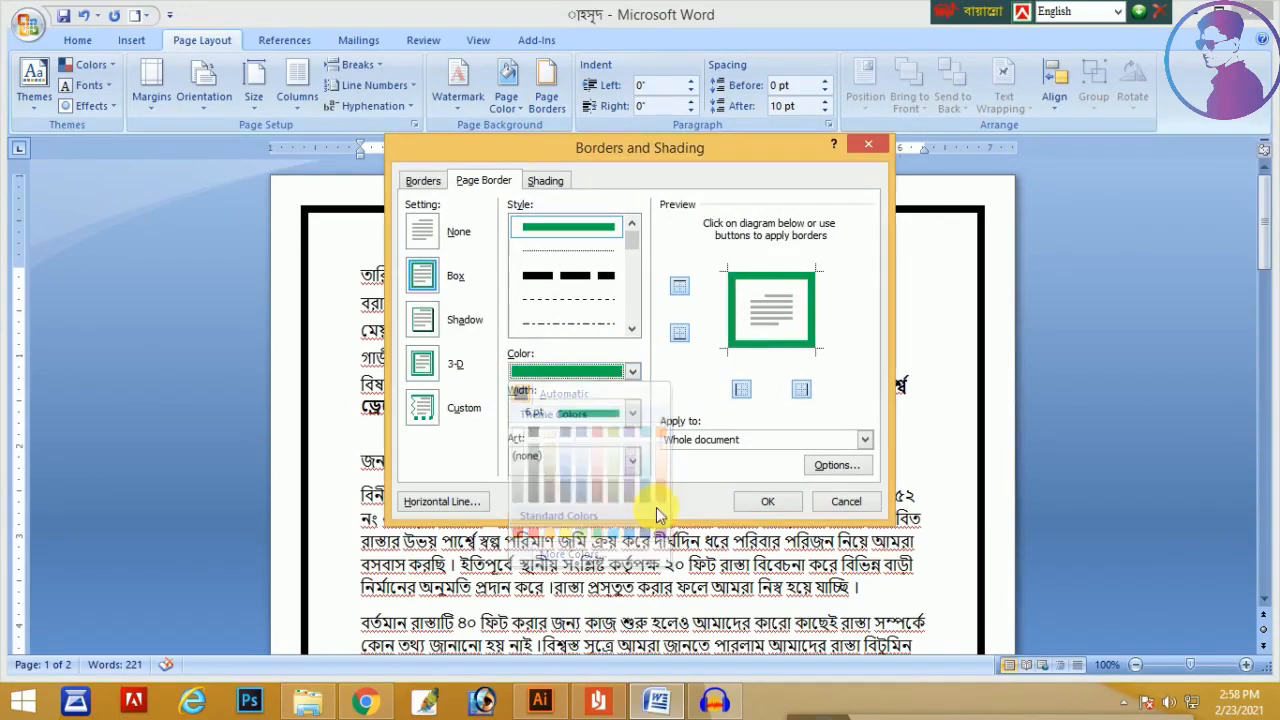
{"action": "left_click", "coordinate": [766, 501]}
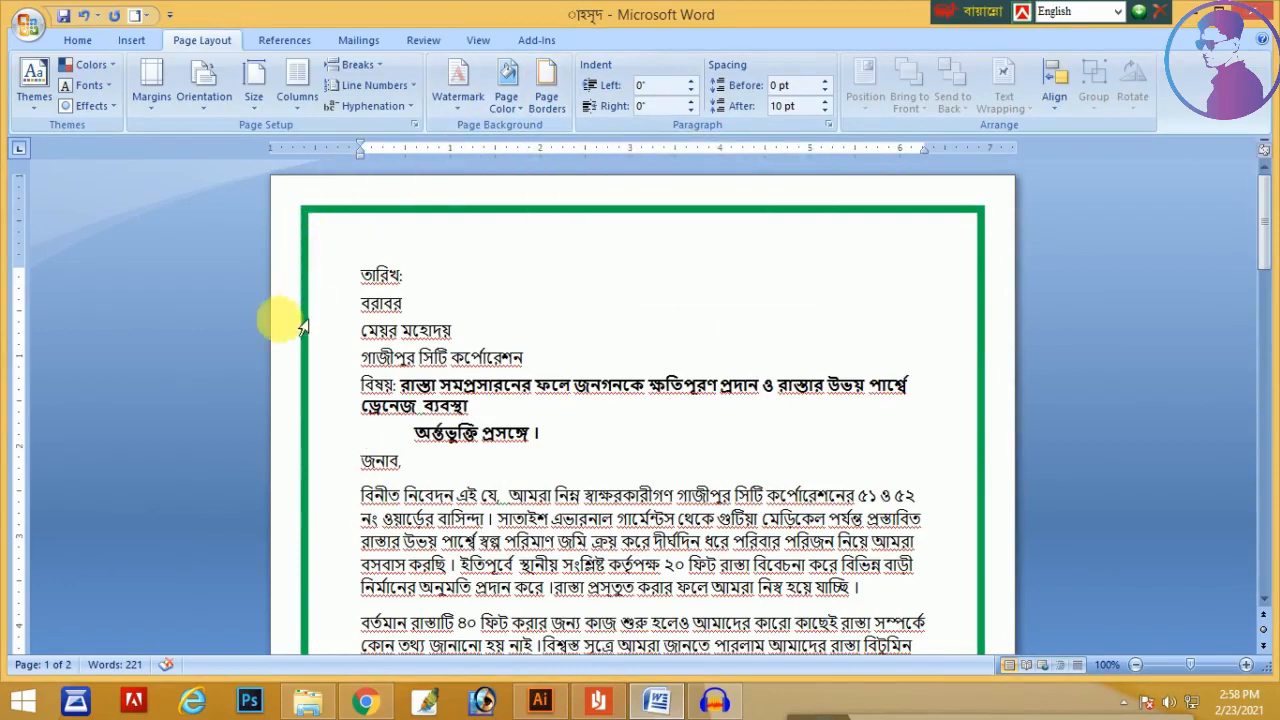
Replace the line border with the red hearts art page border at 12 pt width, and check it on the pages
{"action": "left_click", "coordinate": [555, 107]}
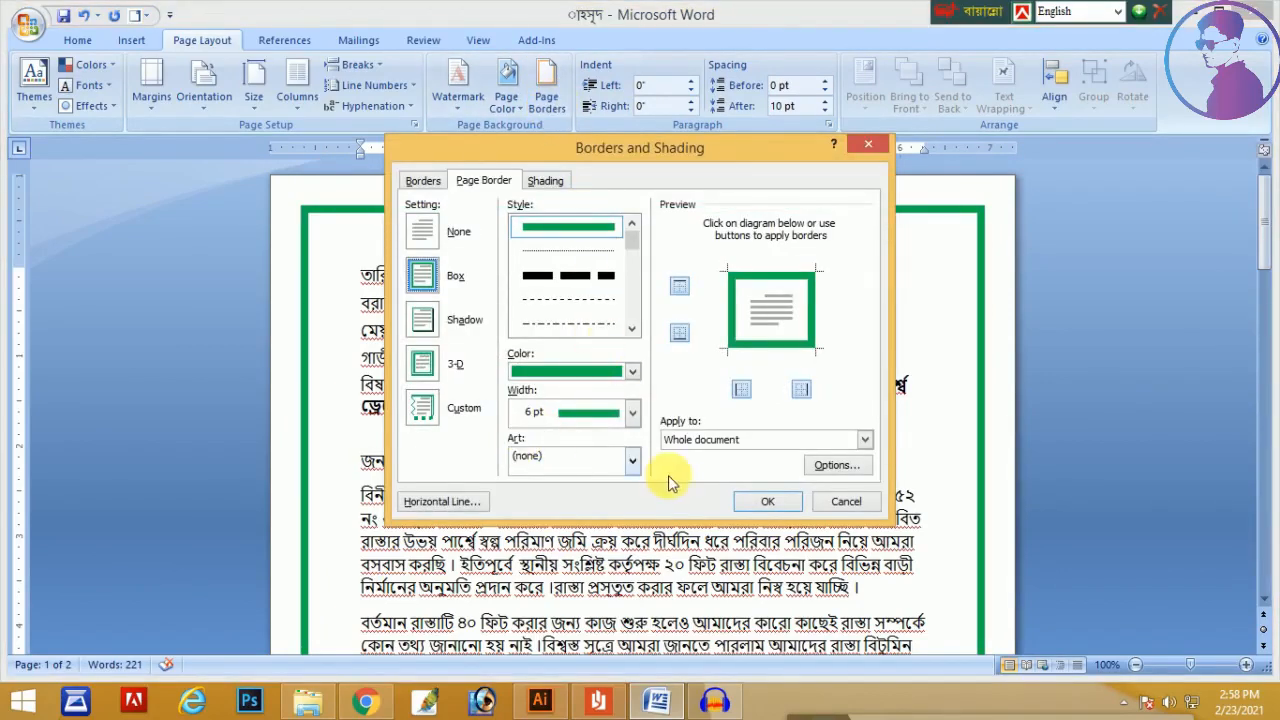
{"action": "left_click", "coordinate": [632, 461]}
{"action": "scroll", "coordinate": [600, 491], "scroll_direction": "down", "scroll_amount": 5}
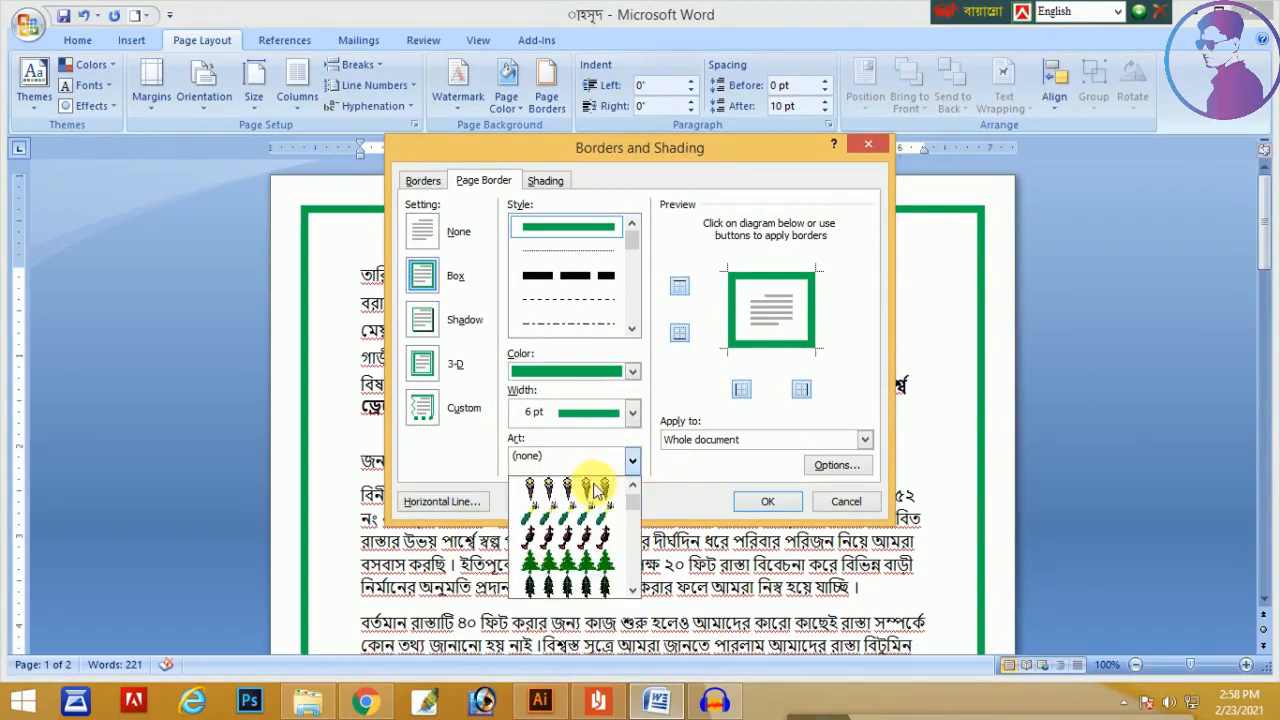
{"action": "scroll", "coordinate": [594, 490], "scroll_direction": "down", "scroll_amount": 3}
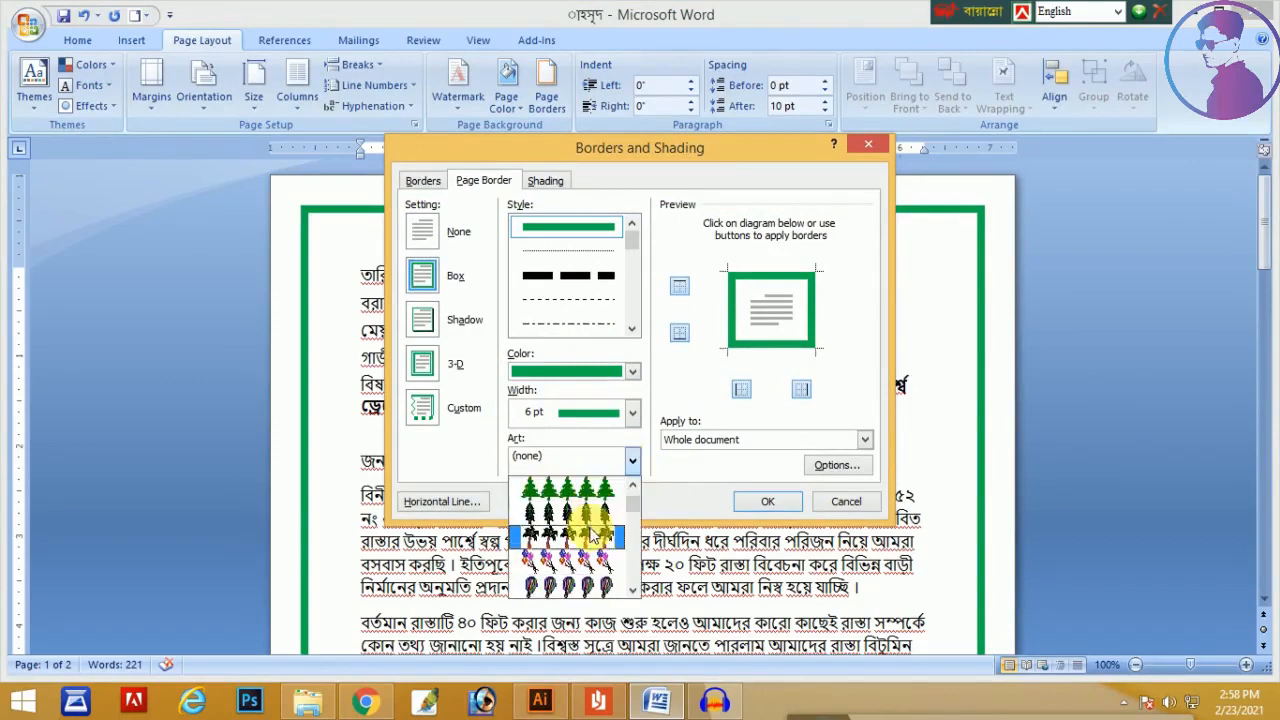
{"action": "scroll", "coordinate": [592, 537], "scroll_direction": "down", "scroll_amount": 1}
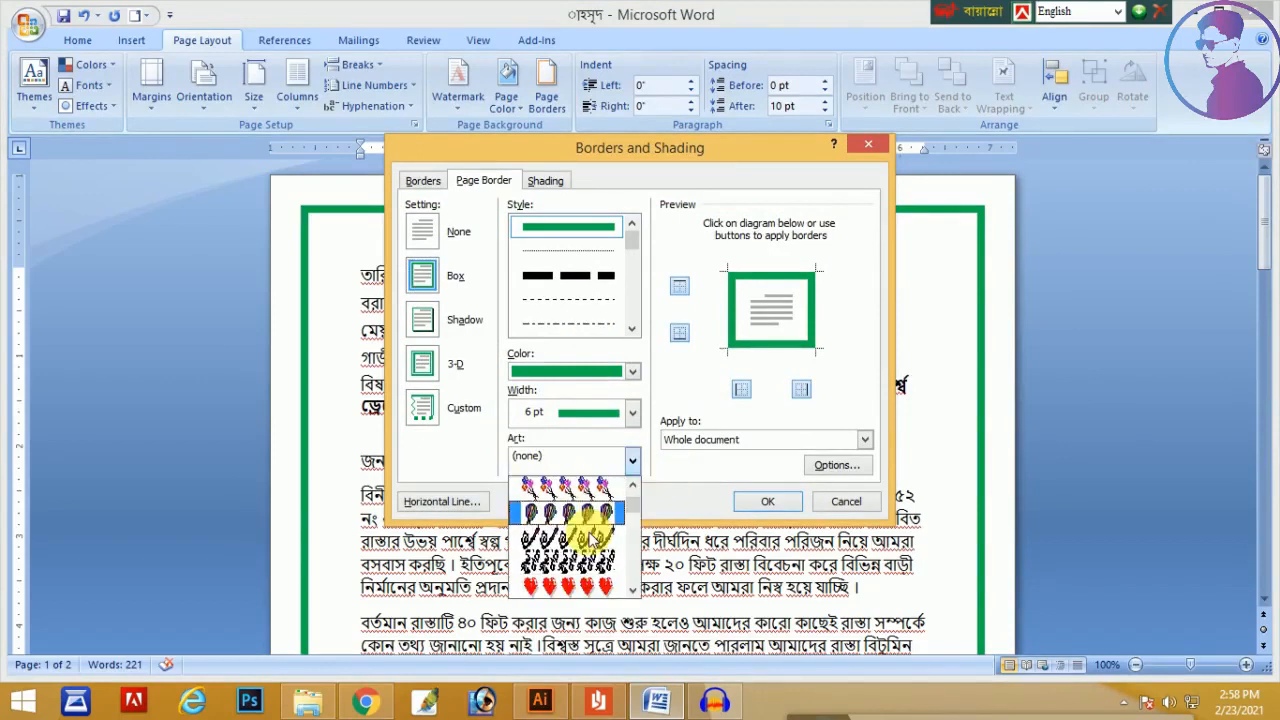
{"action": "left_click", "coordinate": [586, 594]}
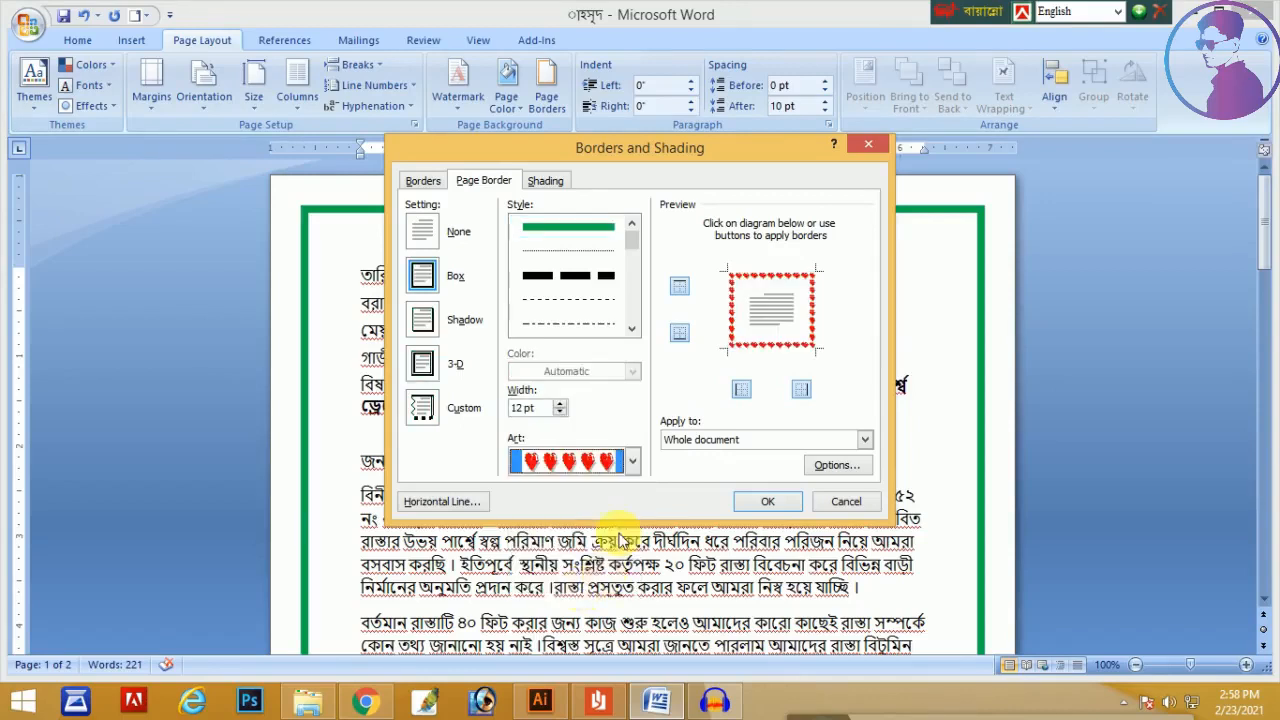
{"action": "left_click", "coordinate": [560, 412]}
{"action": "left_click", "coordinate": [560, 412]}
{"action": "left_click", "coordinate": [560, 412]}
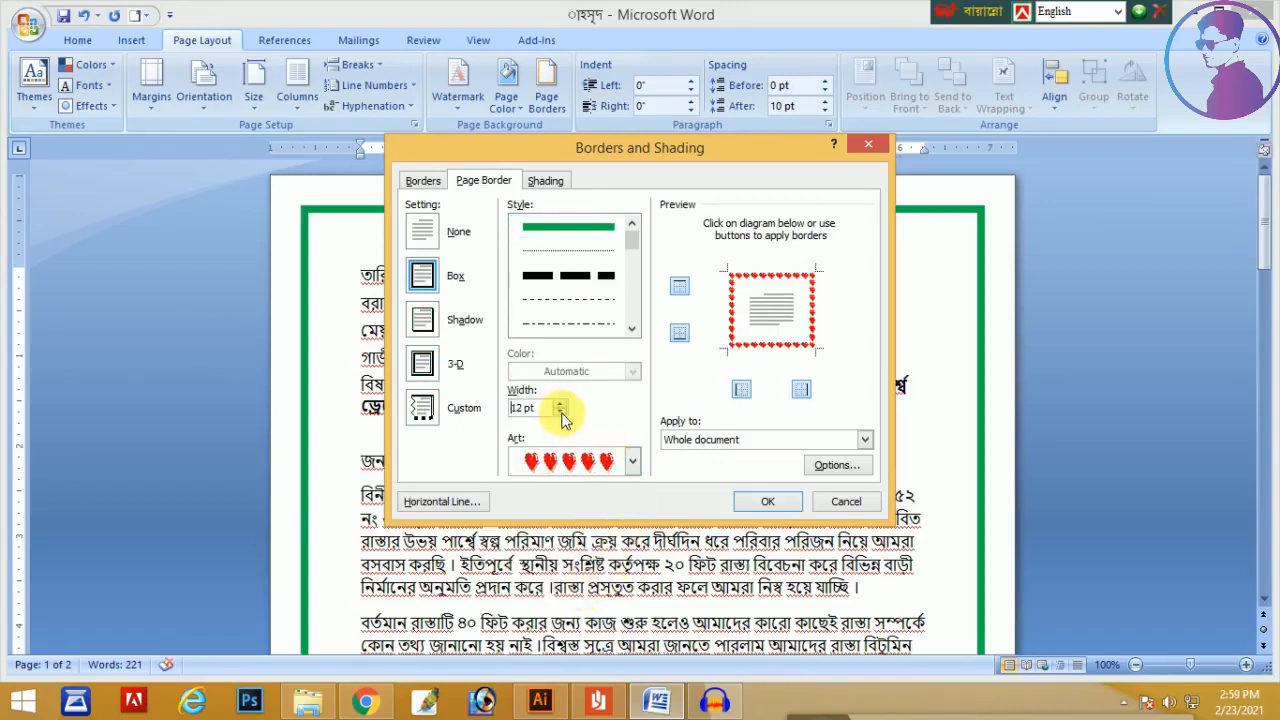
{"action": "left_click", "coordinate": [765, 503]}
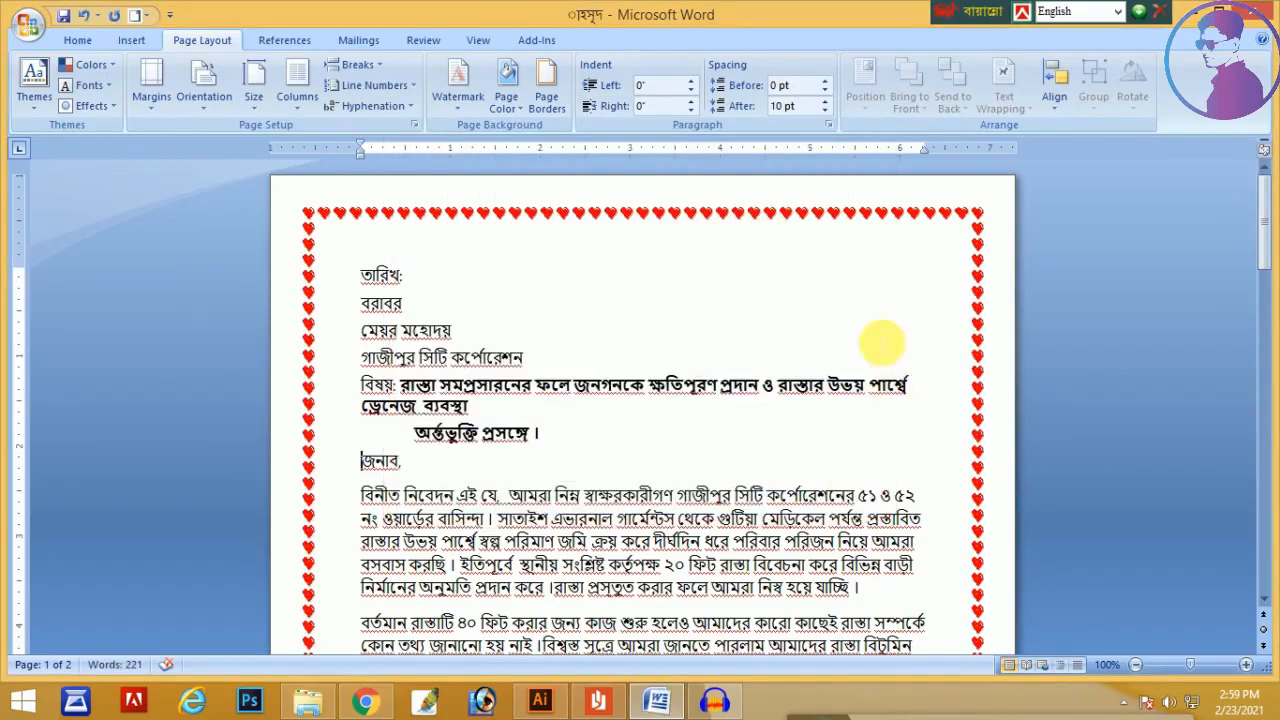
{"action": "scroll", "coordinate": [985, 390], "scroll_direction": "down", "scroll_amount": 5}
{"action": "scroll", "coordinate": [547, 238], "scroll_direction": "up", "scroll_amount": 5}
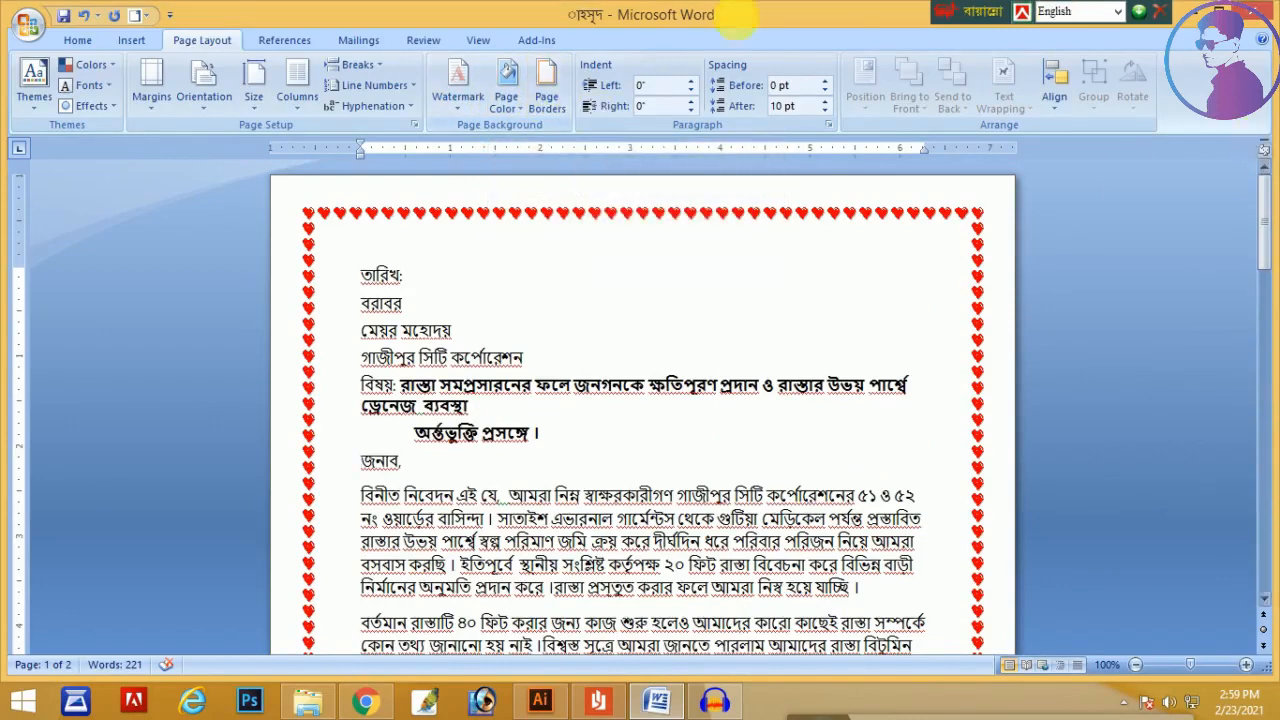
Select the letter's entire text and set its left indent to 0.4"
{"action": "scroll", "coordinate": [638, 60], "scroll_direction": "up", "scroll_amount": 2}
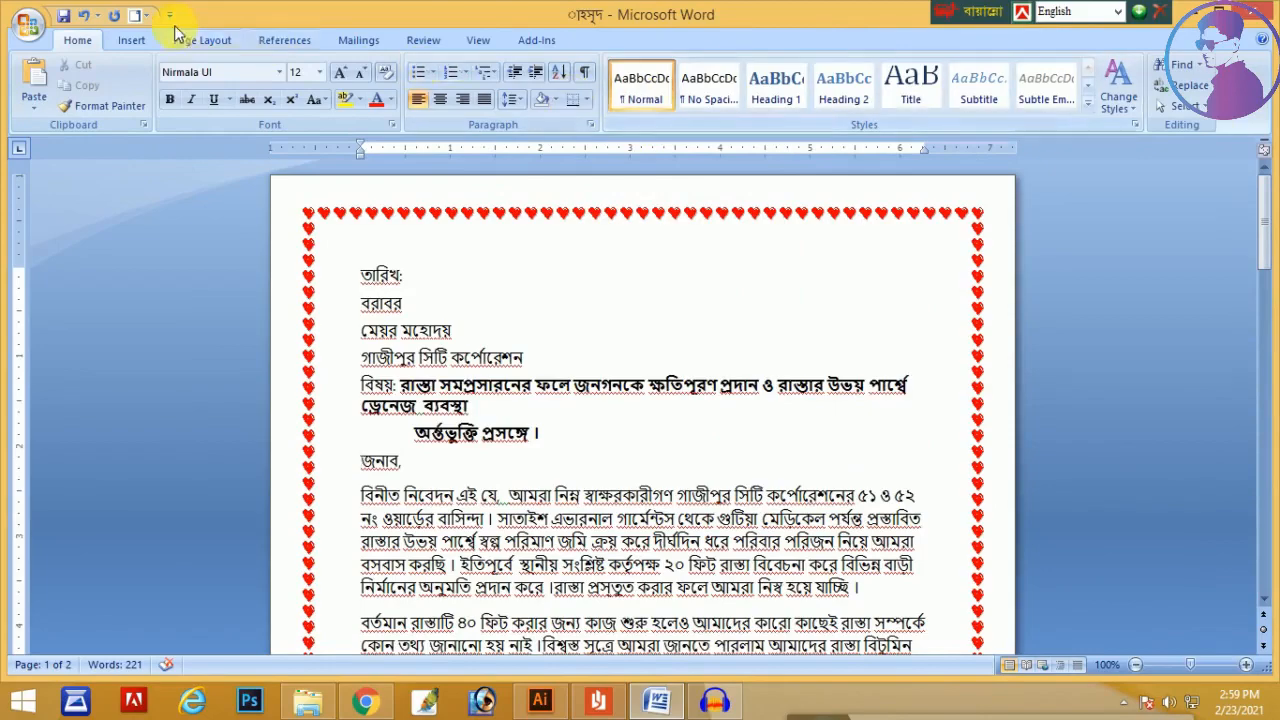
{"action": "left_click", "coordinate": [202, 40]}
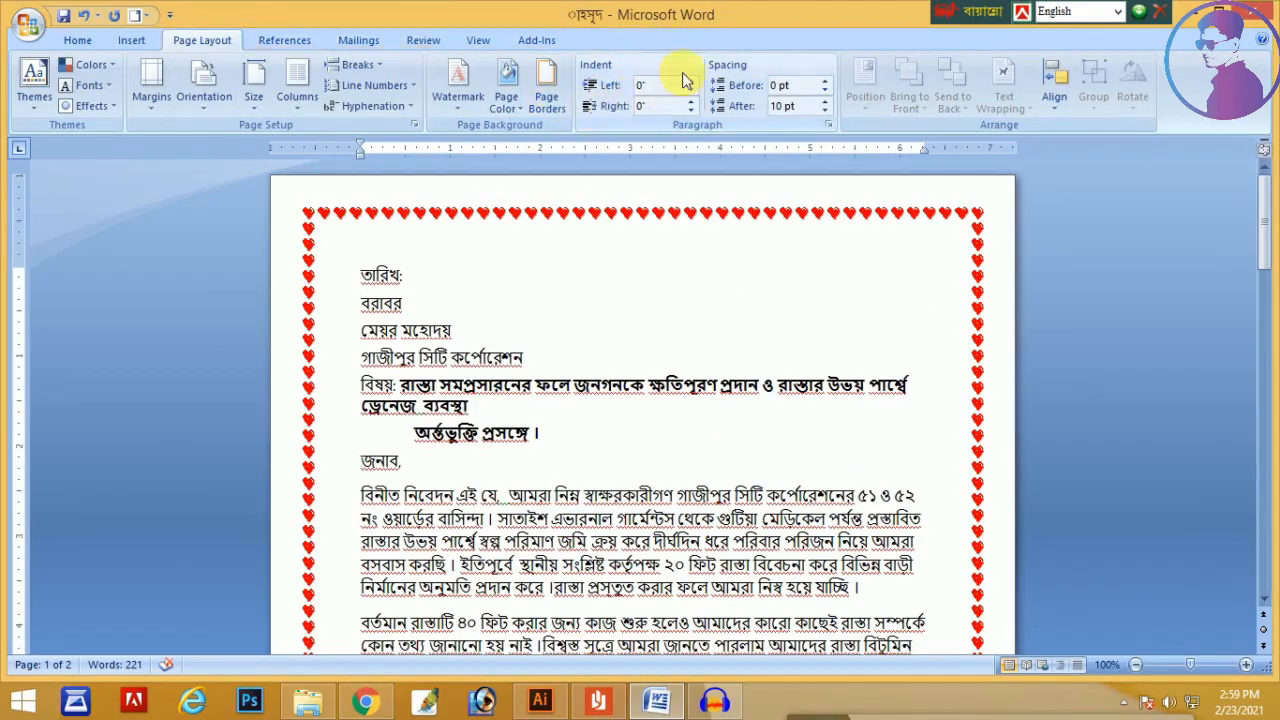
{"action": "left_click_drag", "start_coordinate": [360, 275], "coordinate": [749, 577]}
{"action": "scroll", "coordinate": [571, 491], "scroll_direction": "up", "scroll_amount": 12}
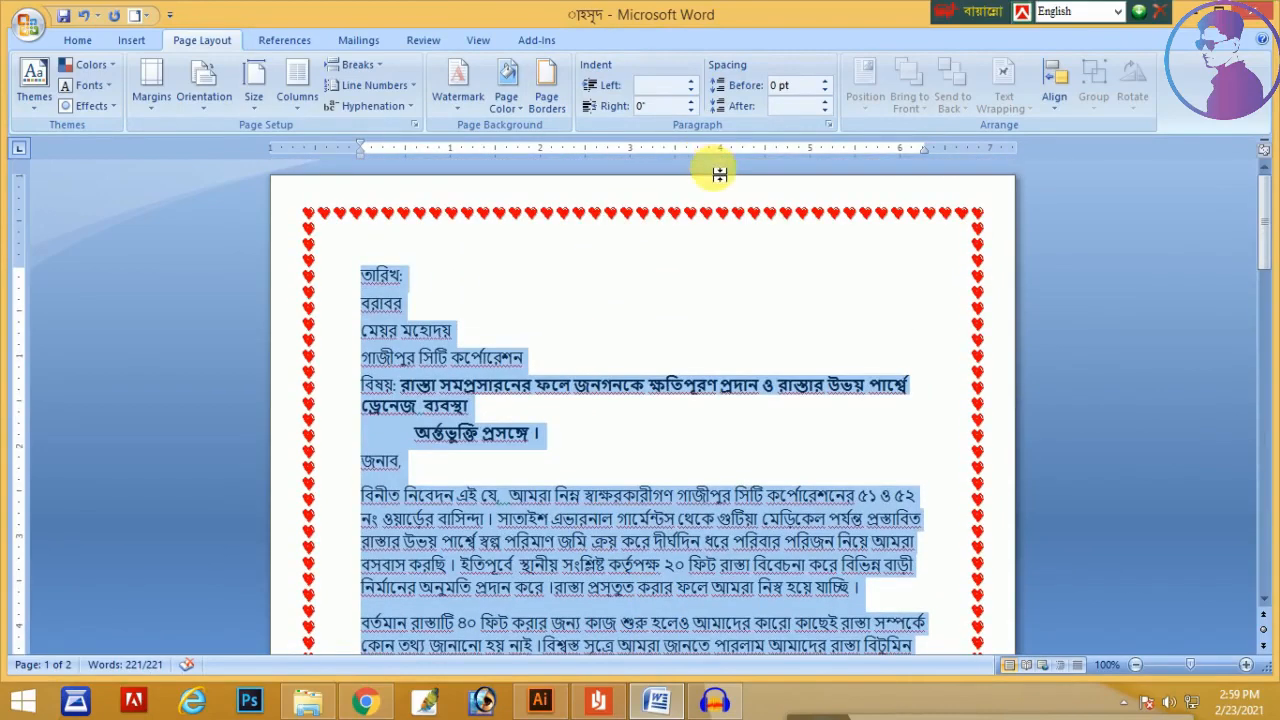
{"action": "left_click", "coordinate": [691, 81]}
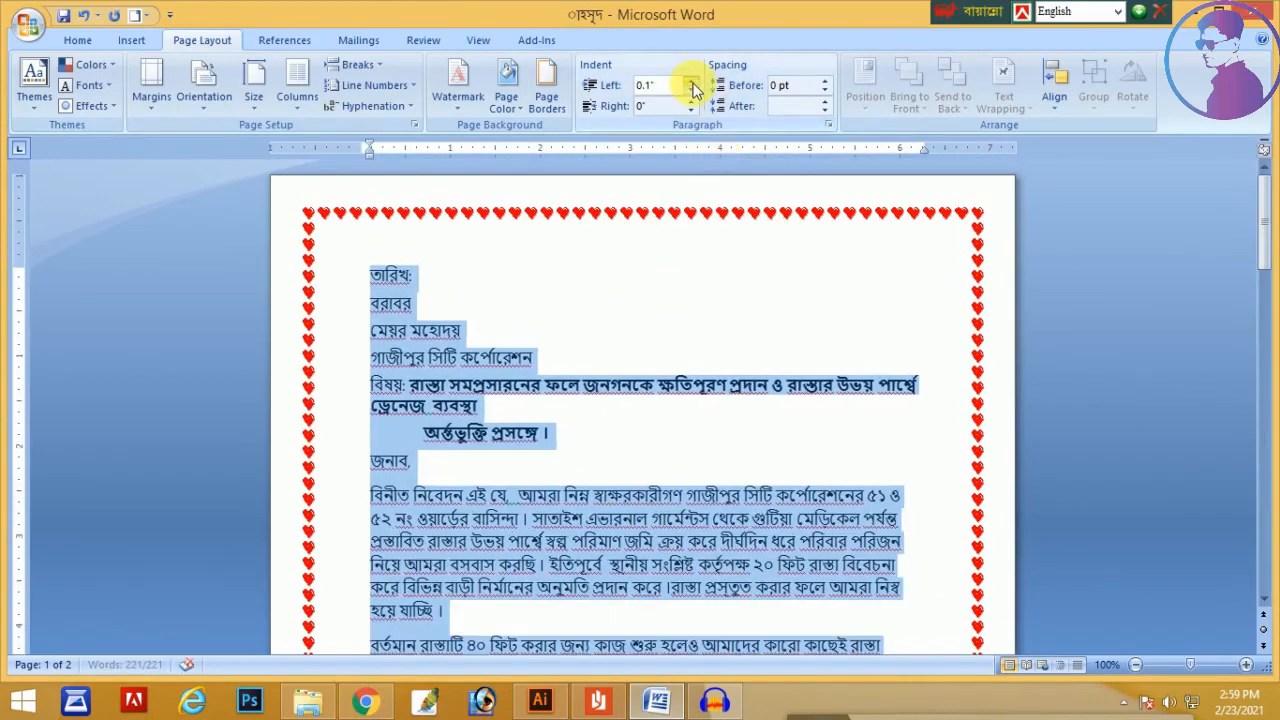
{"action": "left_click", "coordinate": [691, 81]}
{"action": "left_click", "coordinate": [691, 81]}
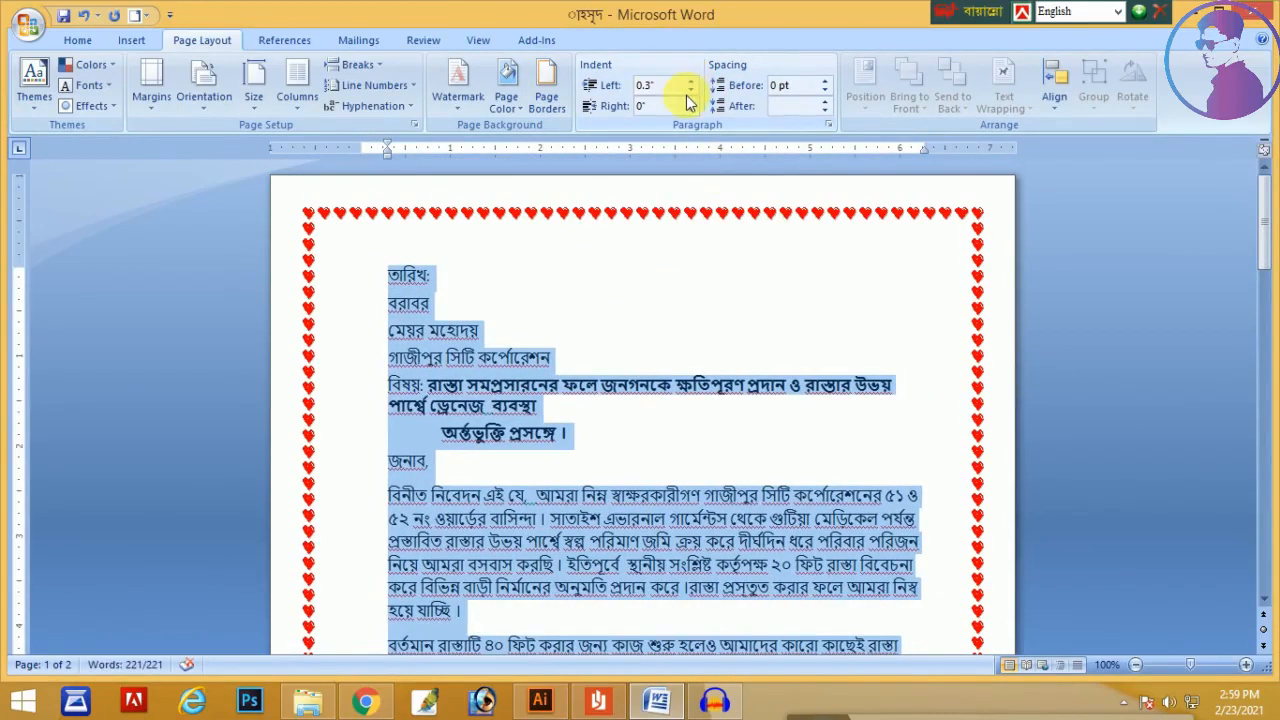
{"action": "left_click", "coordinate": [690, 81]}
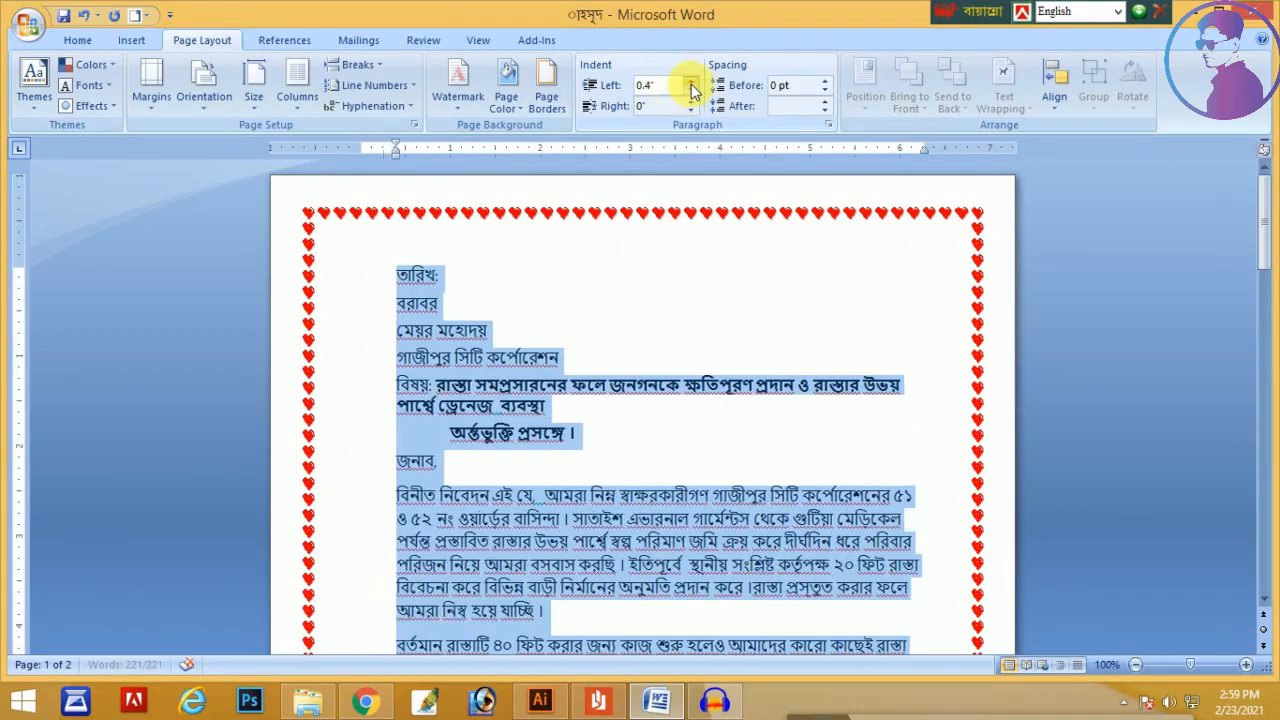
Set the left indent of the selected letter text back to 0"
{"action": "left_click", "coordinate": [690, 81]}
{"action": "left_click", "coordinate": [689, 91]}
{"action": "left_click", "coordinate": [689, 91]}
{"action": "left_click", "coordinate": [689, 91]}
{"action": "left_click", "coordinate": [689, 91]}
{"action": "left_click", "coordinate": [689, 91]}
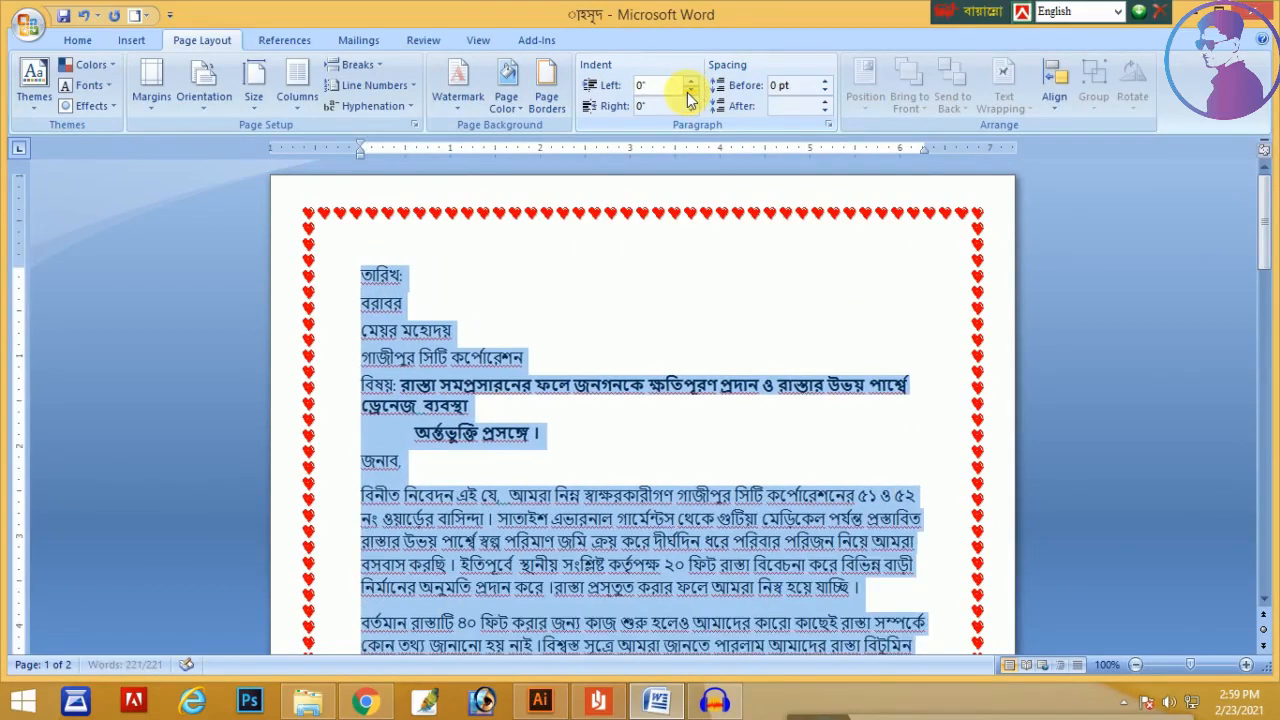
Try right indents of -0.2" and 0.3" on the selected letter text, and return the right indent to 0"
{"action": "left_click", "coordinate": [690, 110]}
{"action": "left_click", "coordinate": [690, 110]}
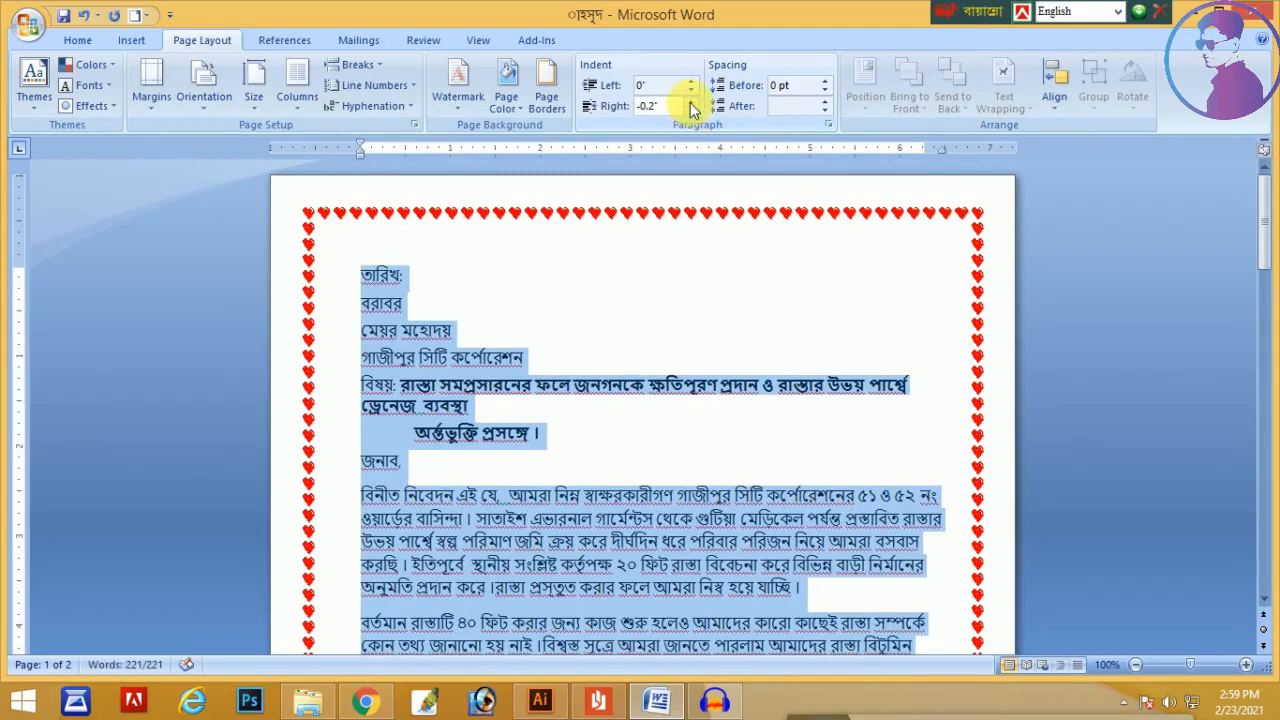
{"action": "left_click", "coordinate": [690, 101]}
{"action": "left_click", "coordinate": [690, 101]}
{"action": "left_click", "coordinate": [690, 101]}
{"action": "left_click", "coordinate": [690, 101]}
{"action": "left_click", "coordinate": [690, 101]}
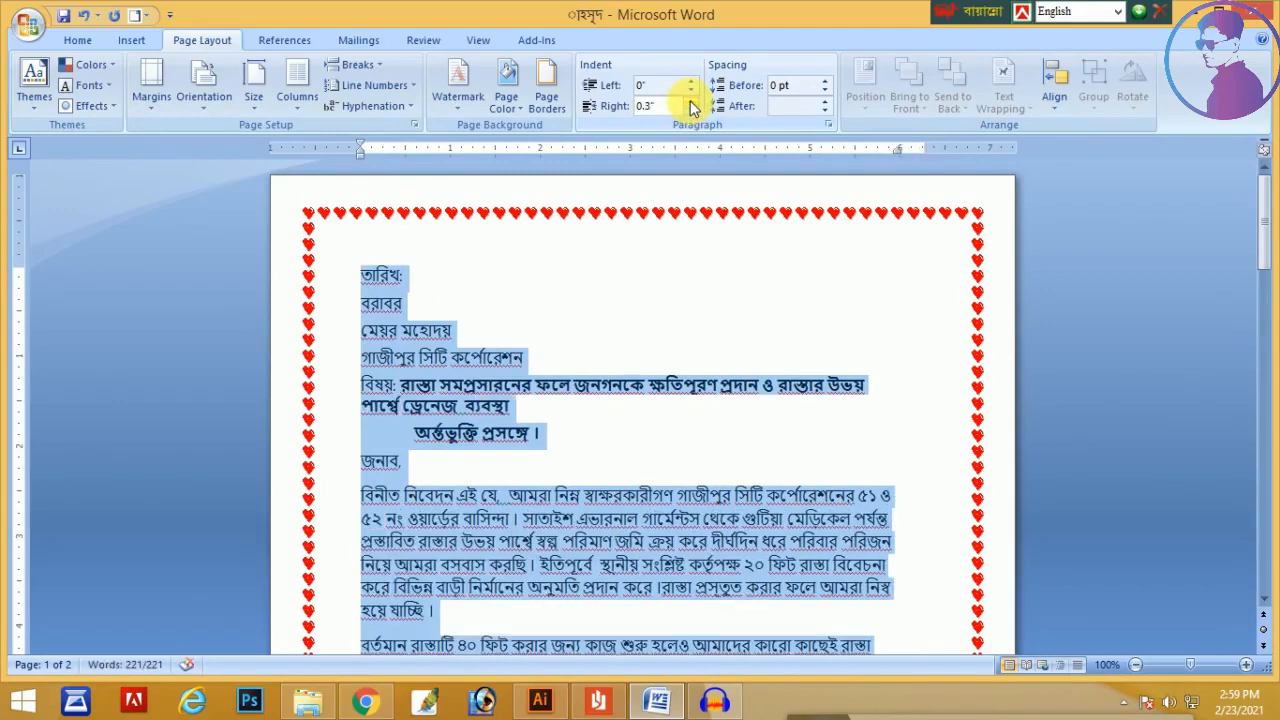
{"action": "left_click", "coordinate": [690, 110]}
{"action": "left_click", "coordinate": [690, 110]}
{"action": "left_click", "coordinate": [690, 110]}
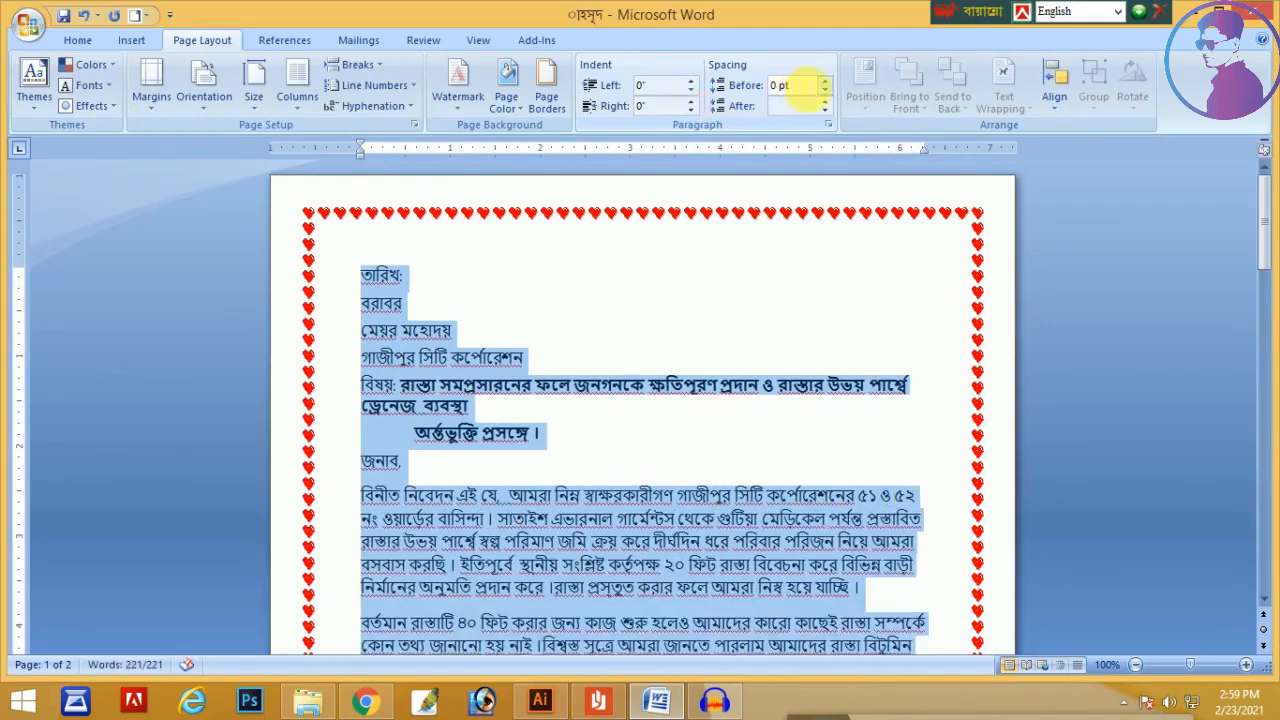
Increase the spacing before all selected paragraphs to 24 pt
{"action": "left_click", "coordinate": [826, 84]}
{"action": "left_click", "coordinate": [826, 84]}
{"action": "left_click", "coordinate": [826, 84]}
{"action": "left_click", "coordinate": [826, 84]}
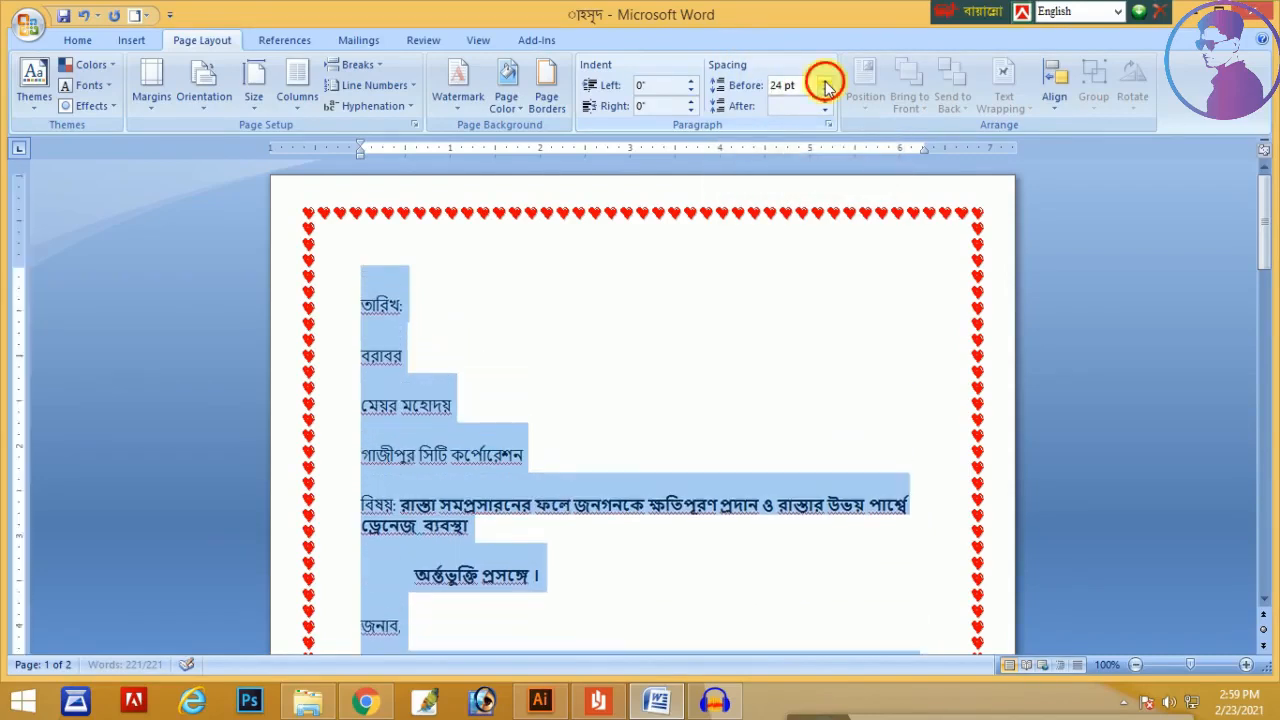
Reduce the spacing before the selected paragraphs to 6 pt
{"action": "left_click", "coordinate": [826, 84]}
{"action": "left_click", "coordinate": [824, 91]}
{"action": "left_click", "coordinate": [824, 91]}
{"action": "left_click", "coordinate": [824, 91]}
{"action": "left_click", "coordinate": [824, 91]}
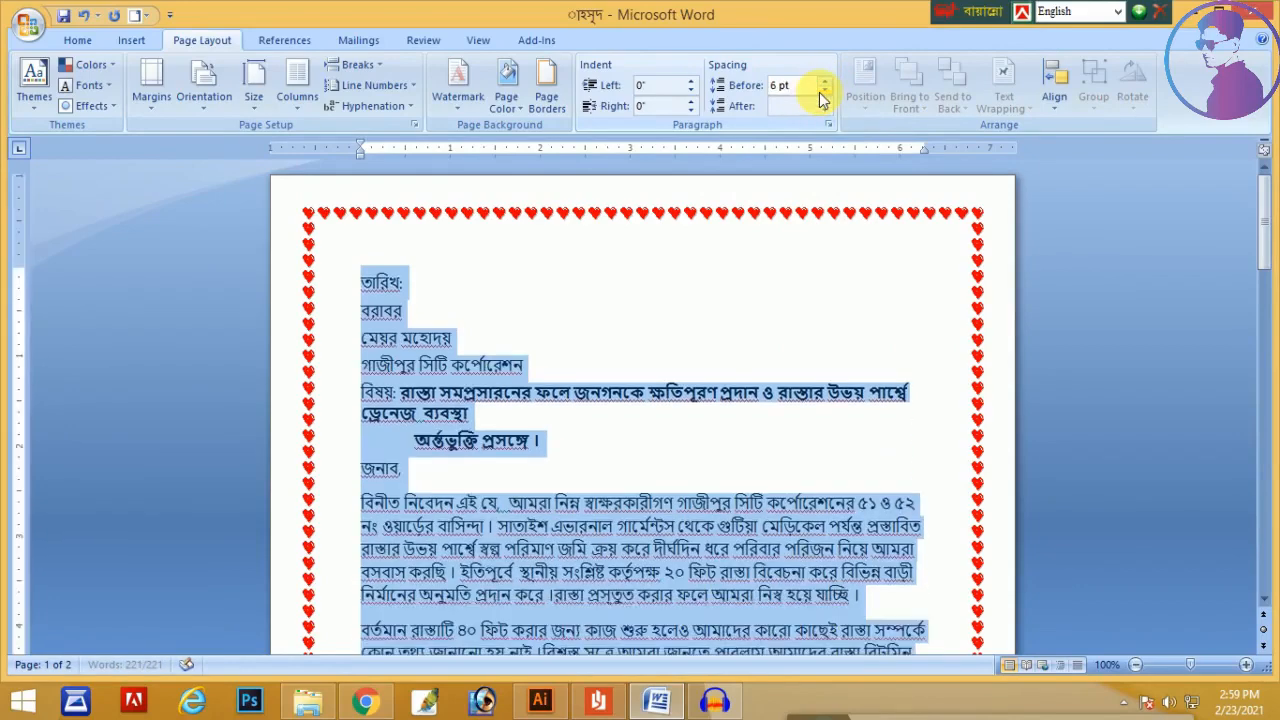